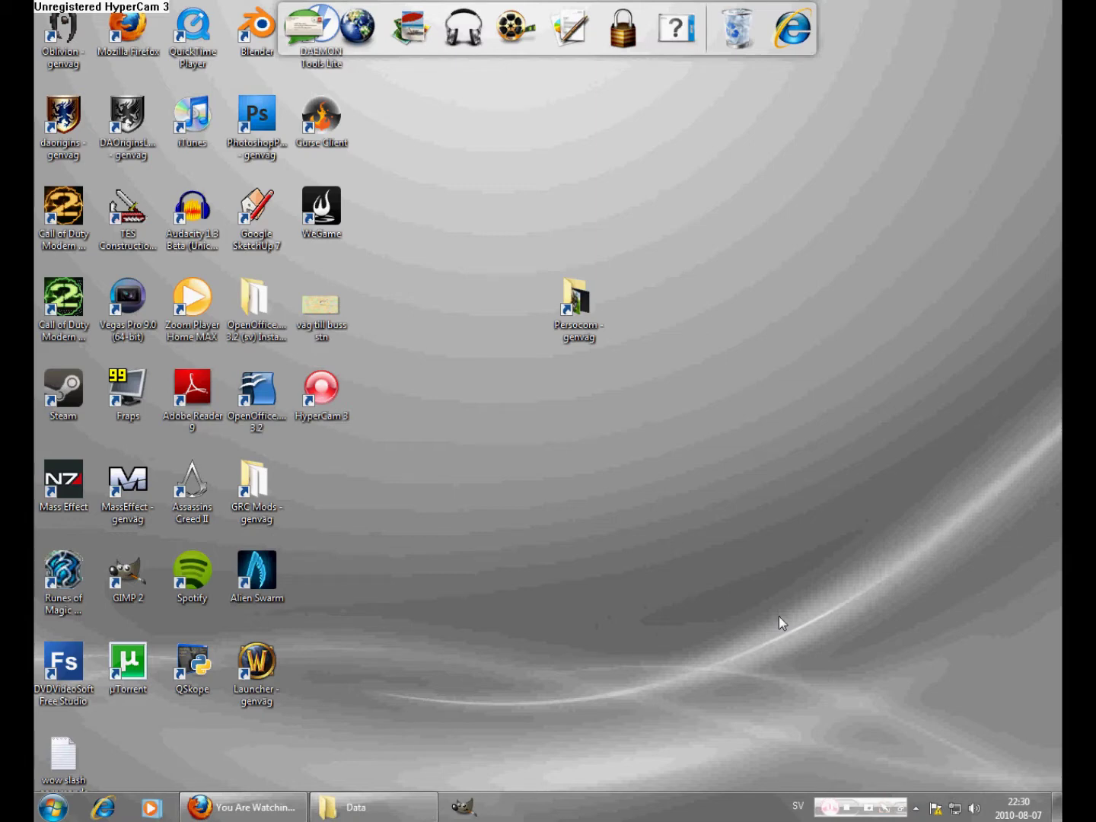
Step: Launch the TES Construction Set and load the Oblivion.esm master file
click(779, 616)
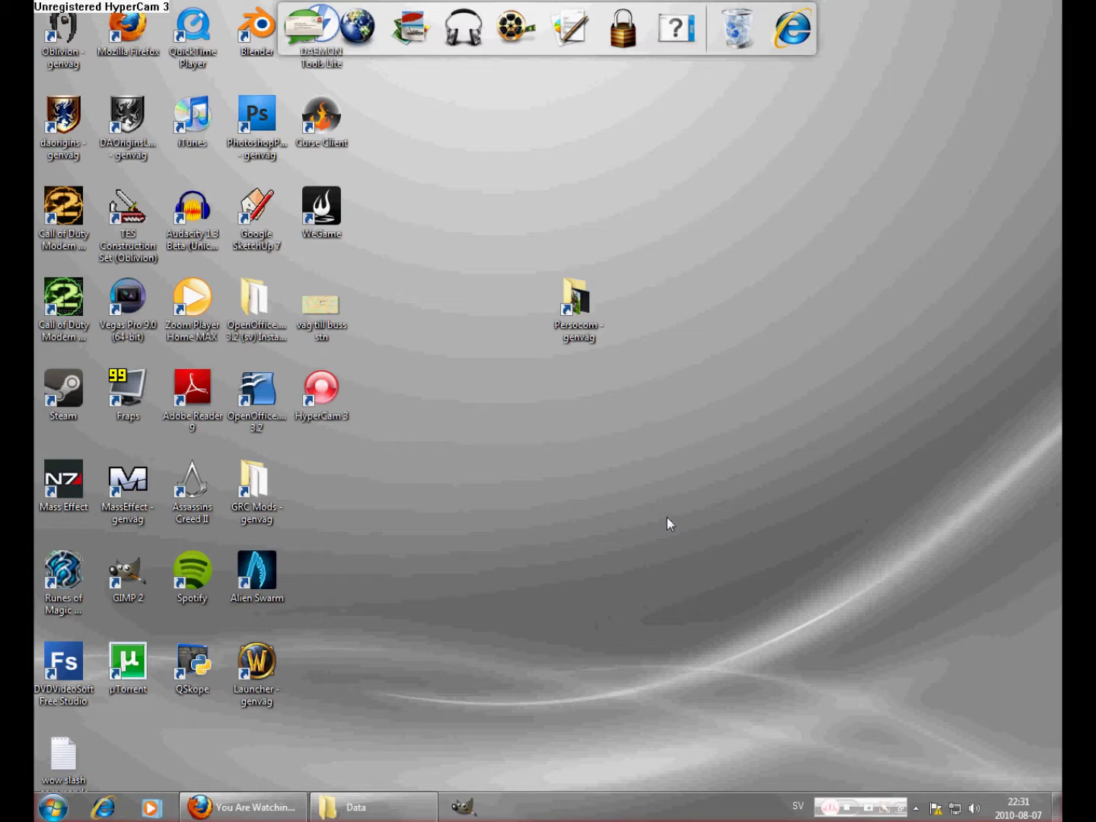
double_click(128, 212)
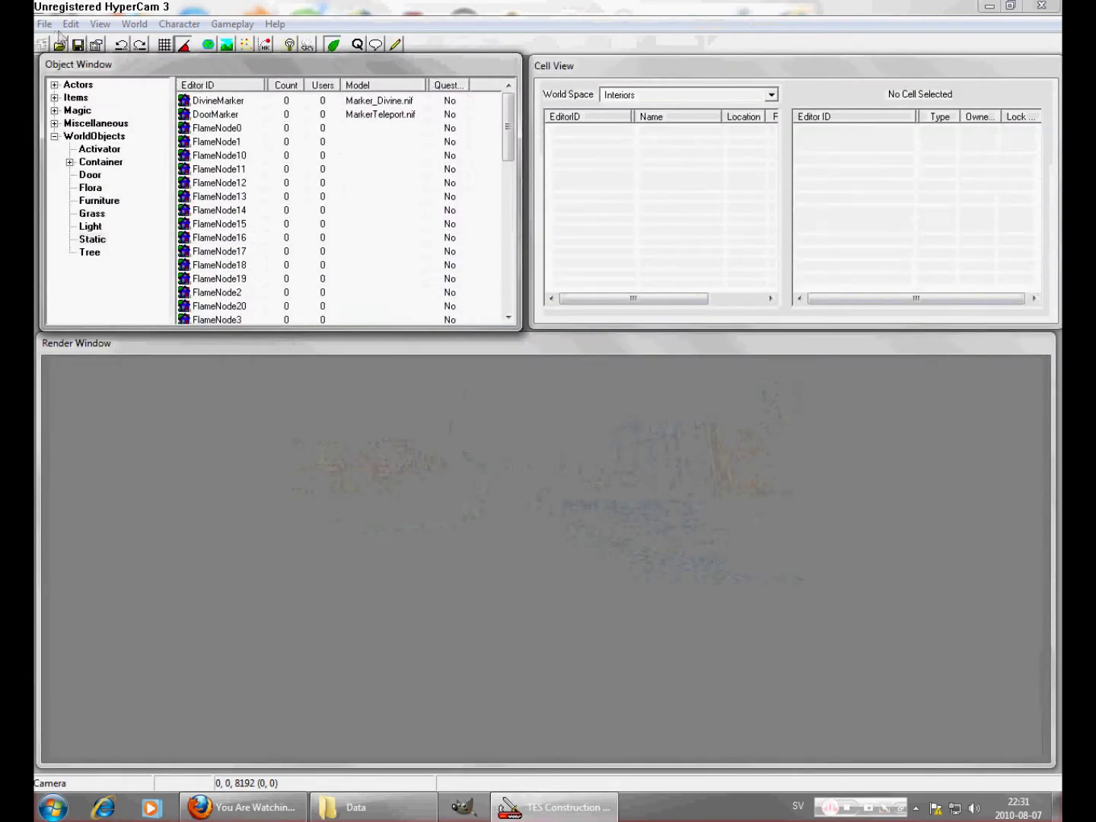
click(44, 23)
click(49, 39)
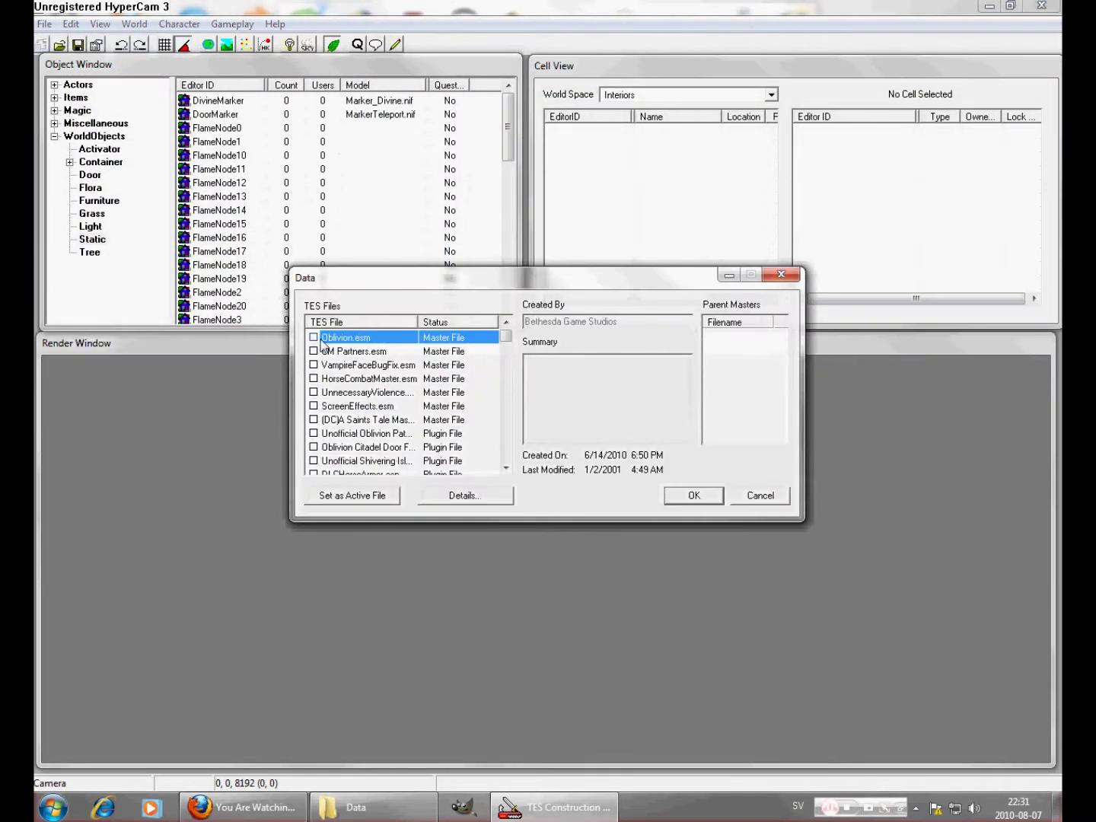
click(313, 338)
click(695, 496)
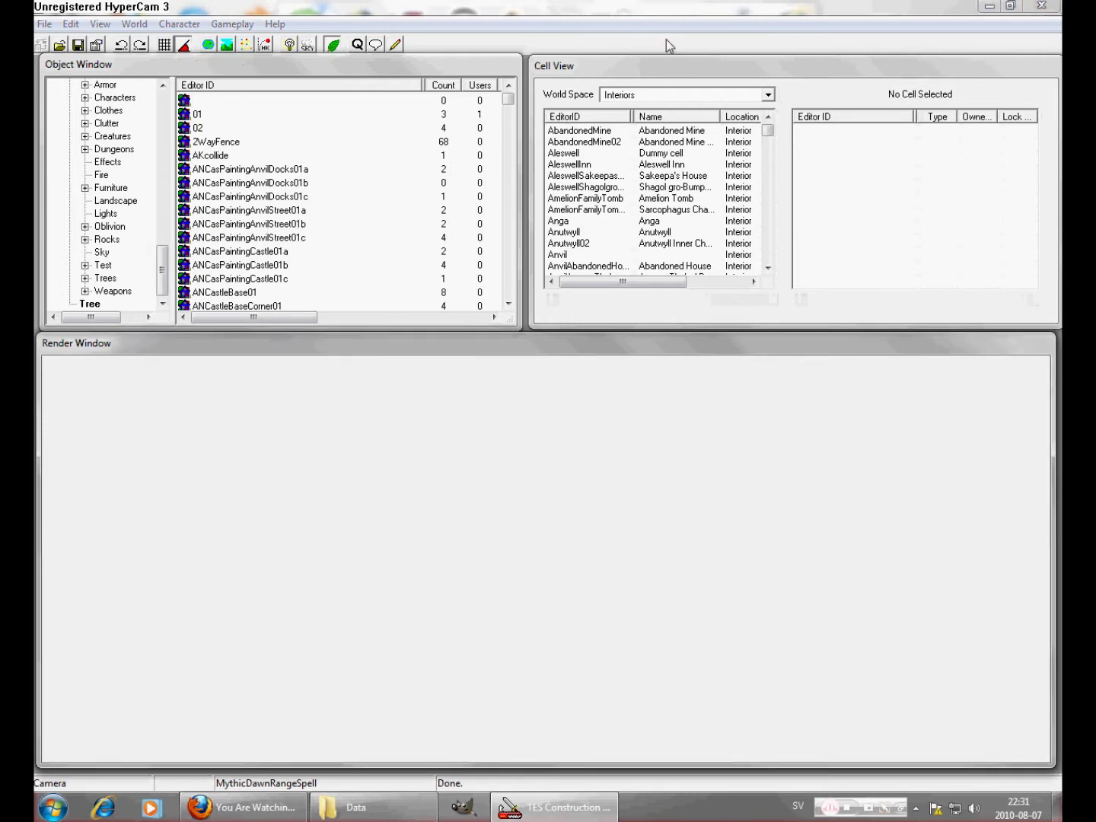
Step: Set the cell view's world space to Tamriel
click(767, 96)
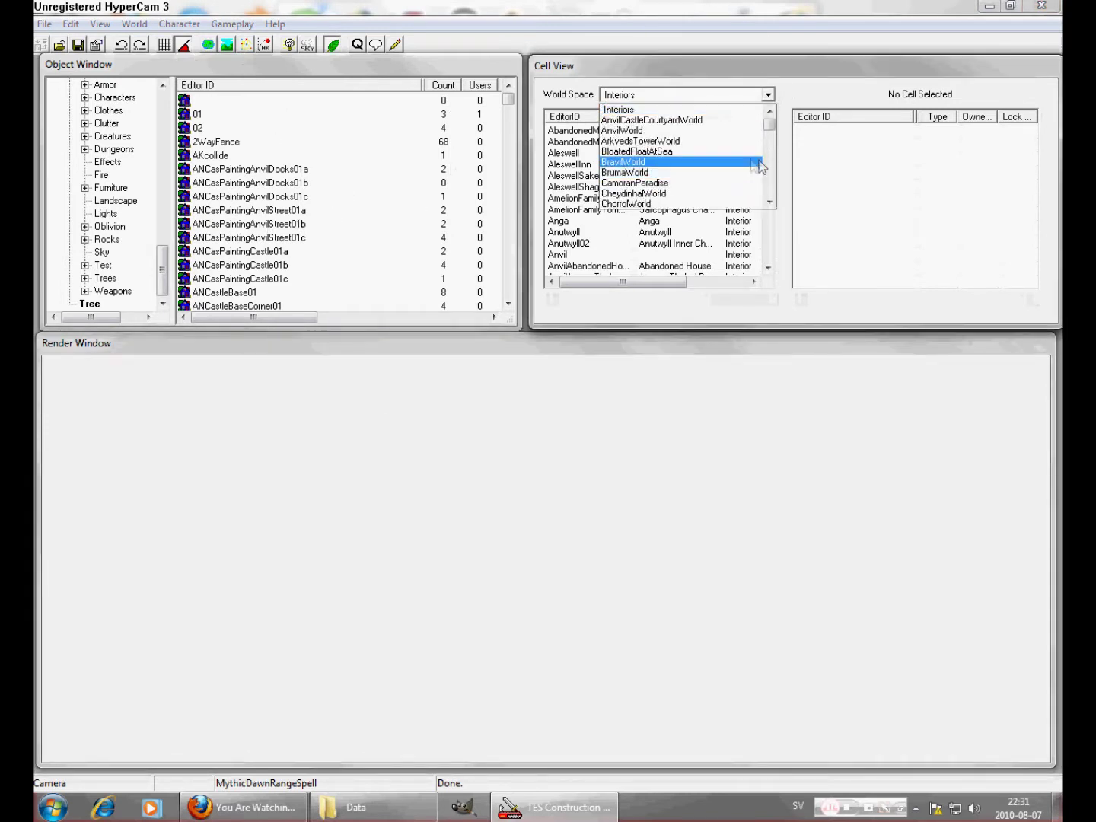
scroll(720, 164, down, 5)
scroll(720, 164, down, 3)
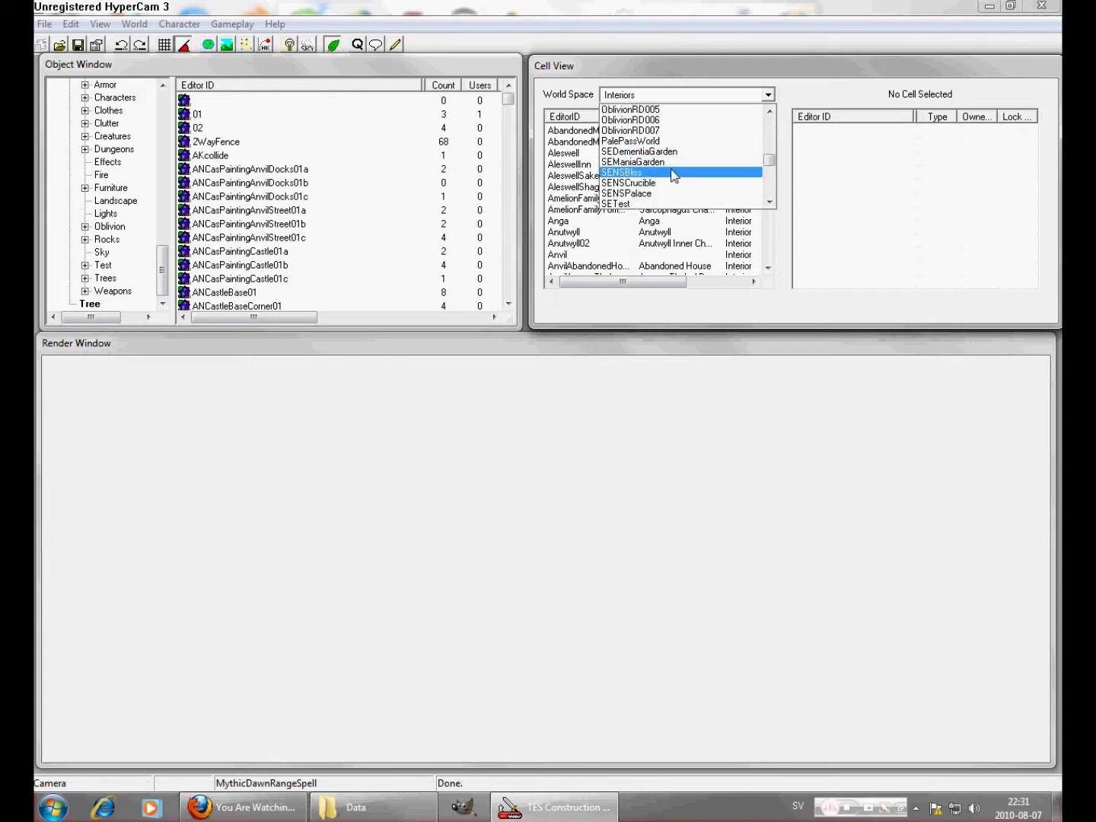
scroll(675, 176, down, 5)
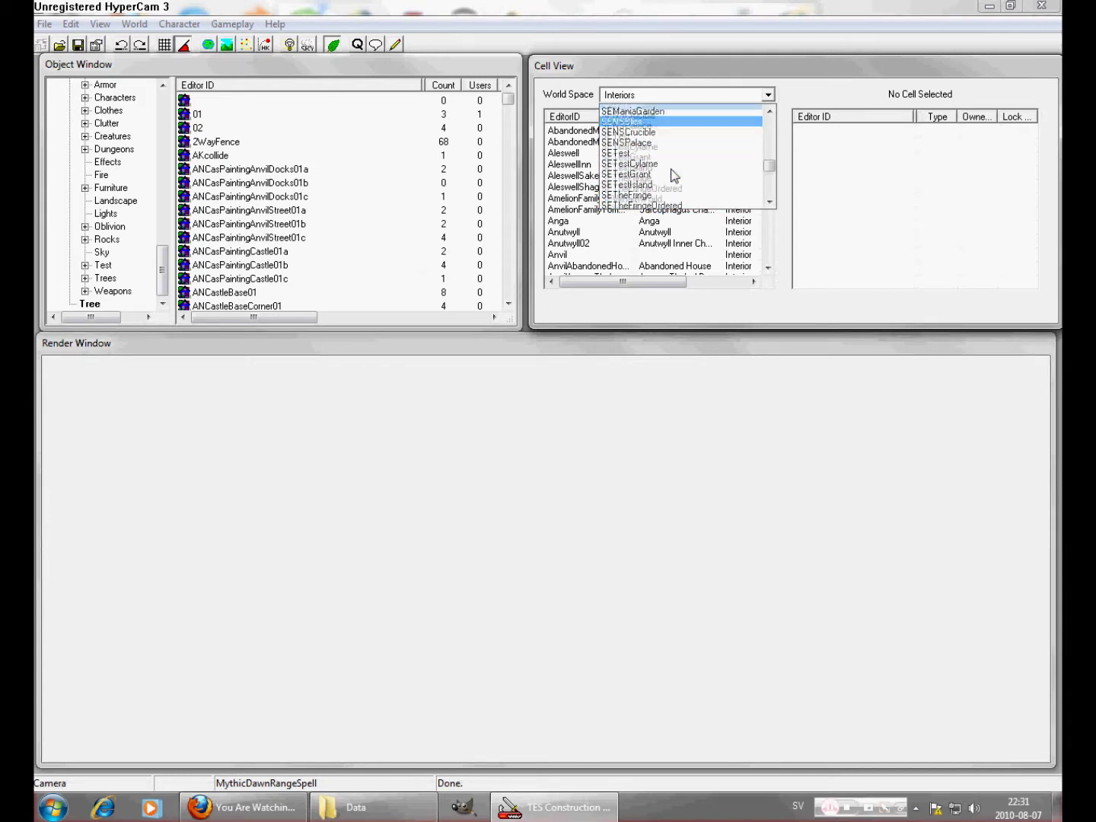
click(616, 110)
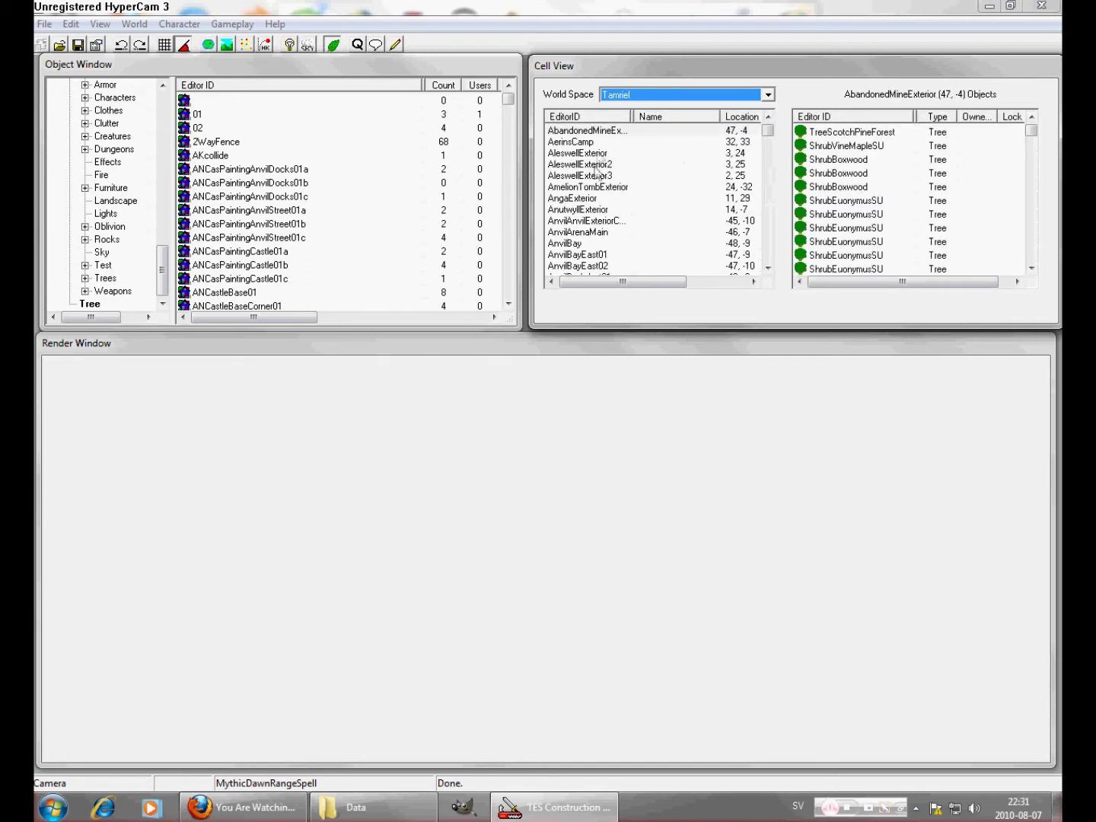
Step: Load the AleswellExterior cell at 3, 24 into the render window and dismiss the animation warnings
click(606, 154)
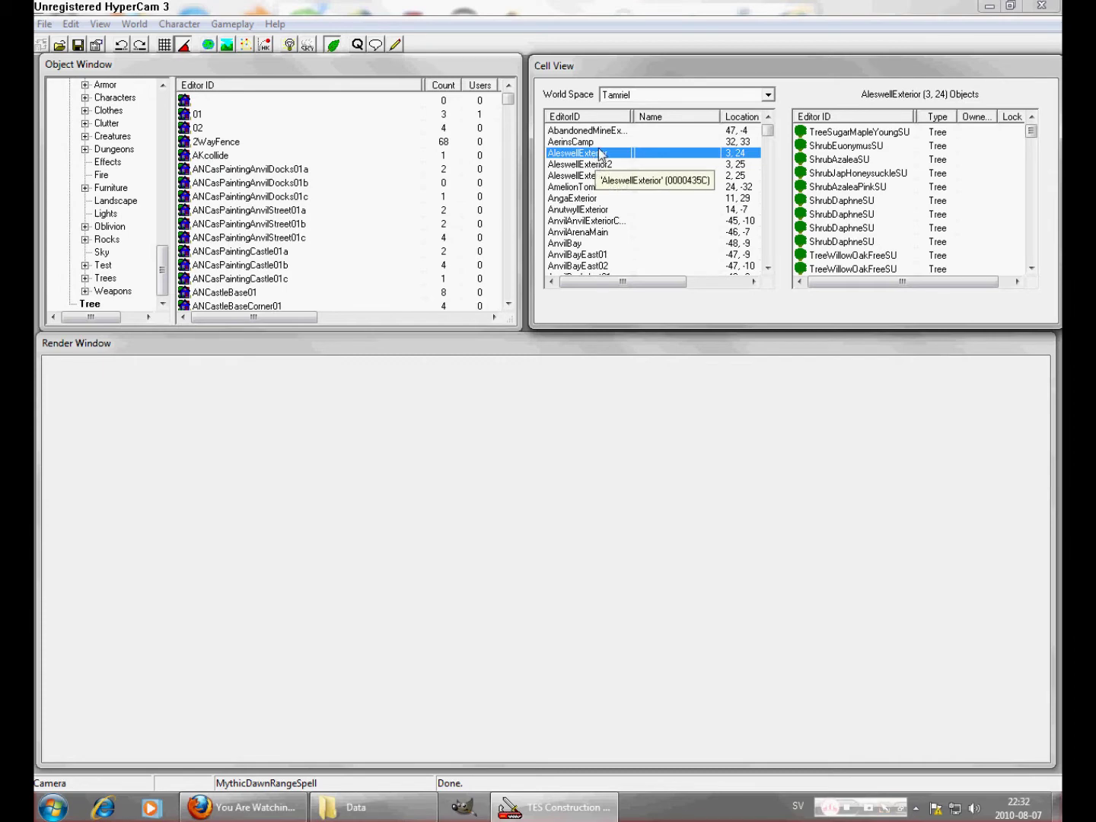
double_click(602, 150)
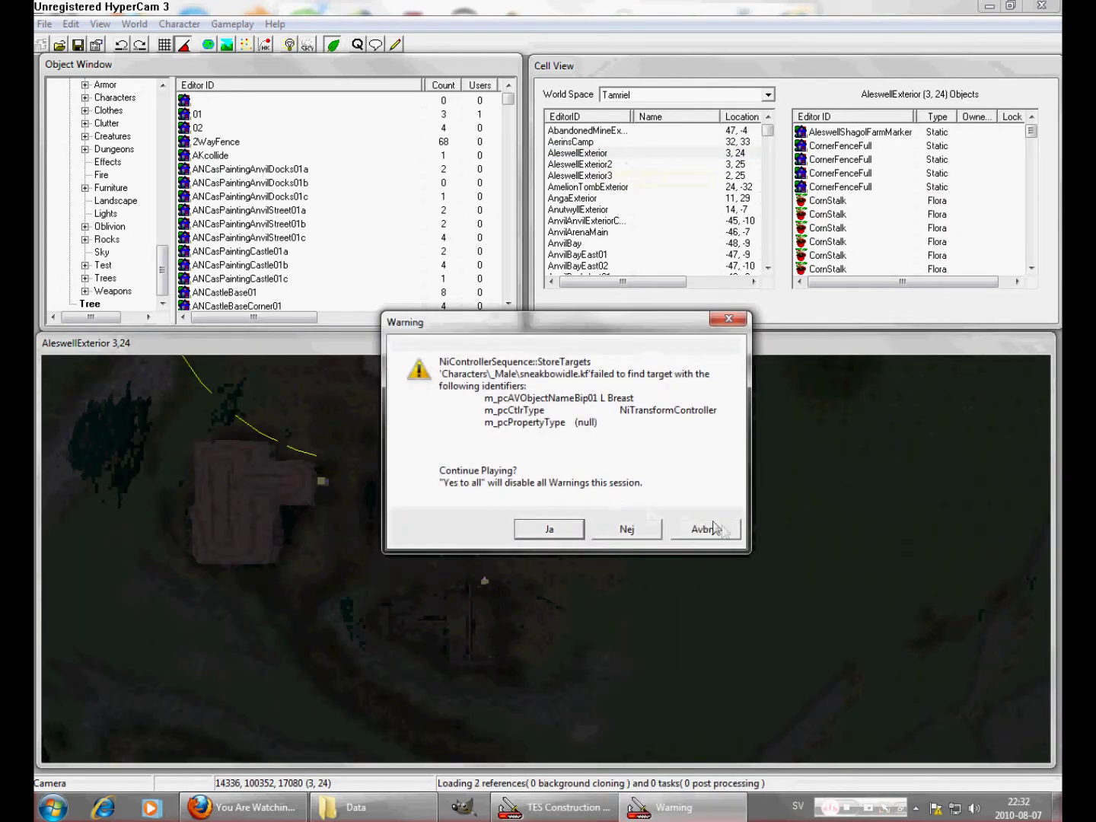
click(708, 526)
click(683, 518)
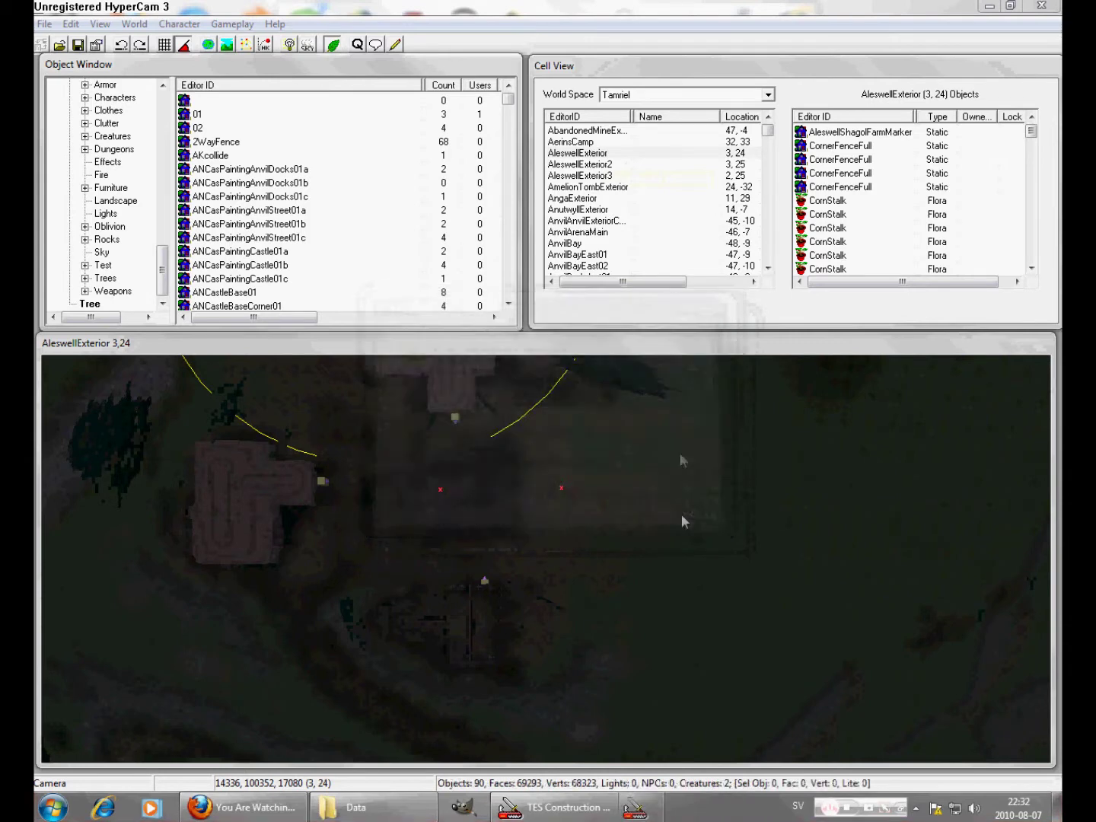
Step: Survey the terrain from Aleswell past Fort Caractacus down to the lake shore in Wilderness cell 4, 21
mouse_move(600, 532)
middle_down()
mouse_move(603, 600)
mouse_move(582, 615)
mouse_move(543, 503)
middle_up()
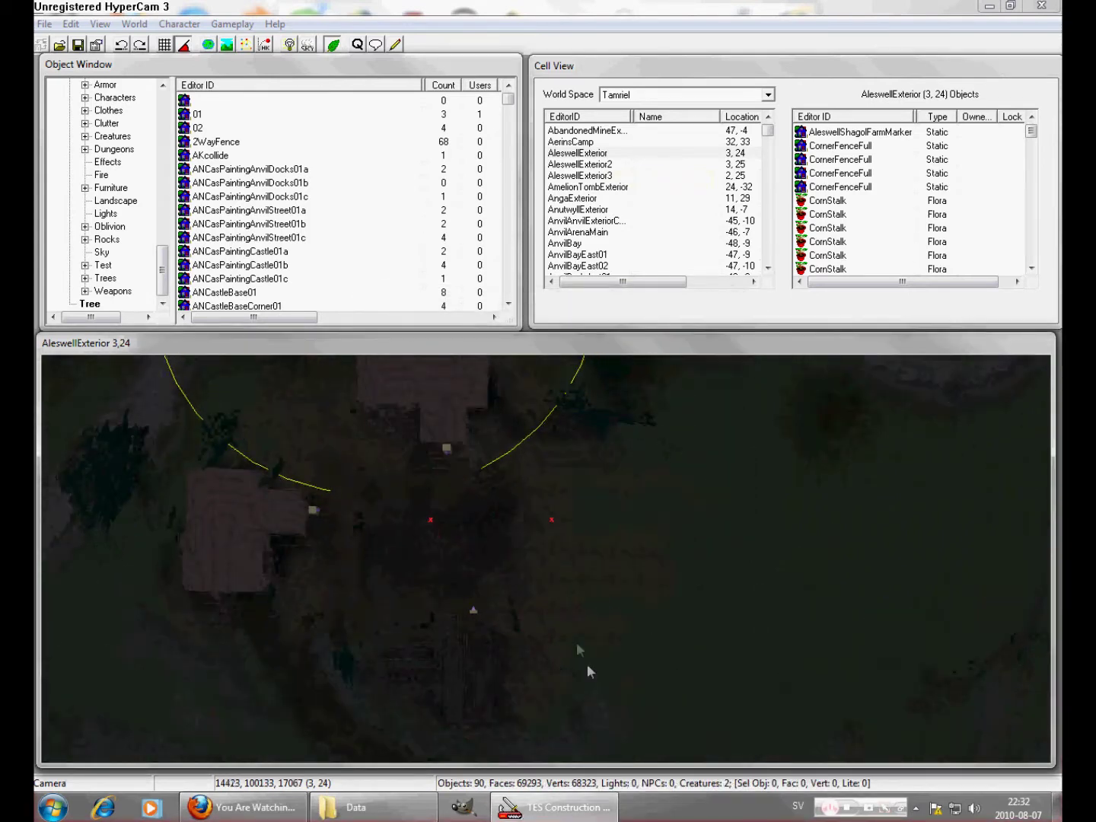
middle_drag(586, 668, 517, 459)
middle_drag(596, 704, 544, 495)
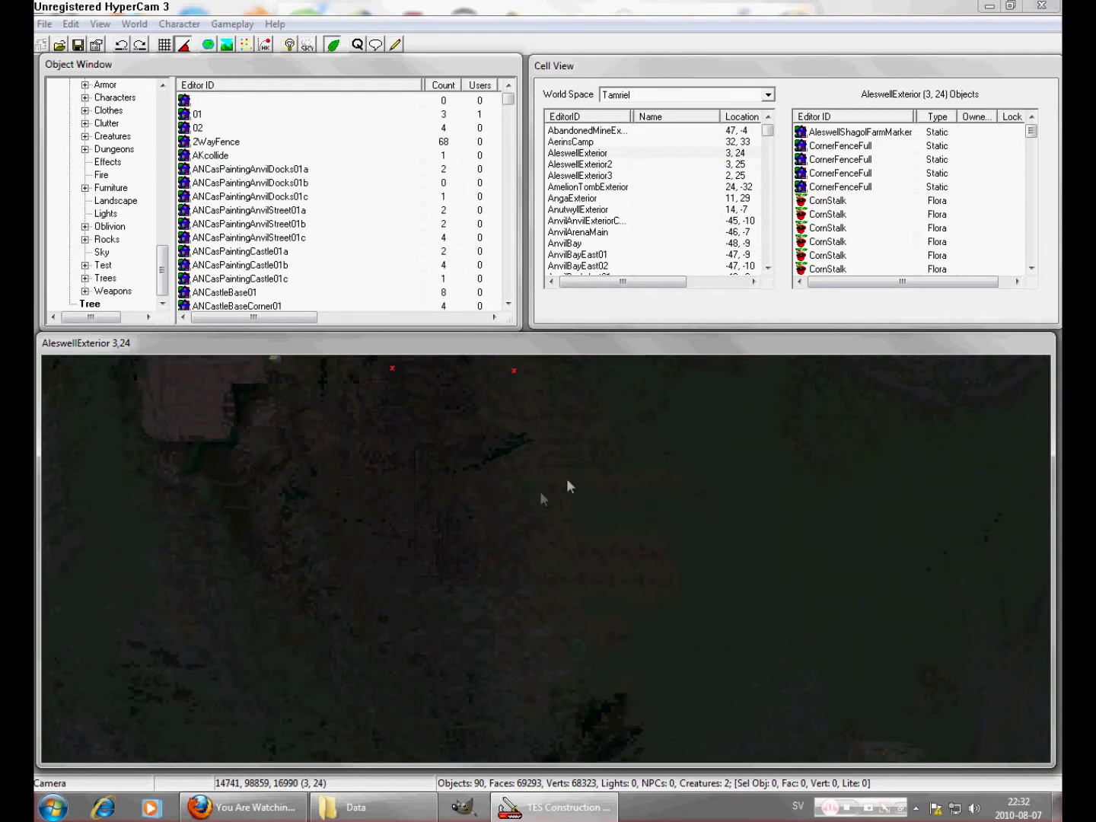
mouse_move(562, 625)
middle_down()
mouse_move(525, 547)
mouse_move(515, 484)
middle_up()
mouse_move(559, 650)
middle_down()
mouse_move(514, 563)
mouse_move(517, 500)
middle_up()
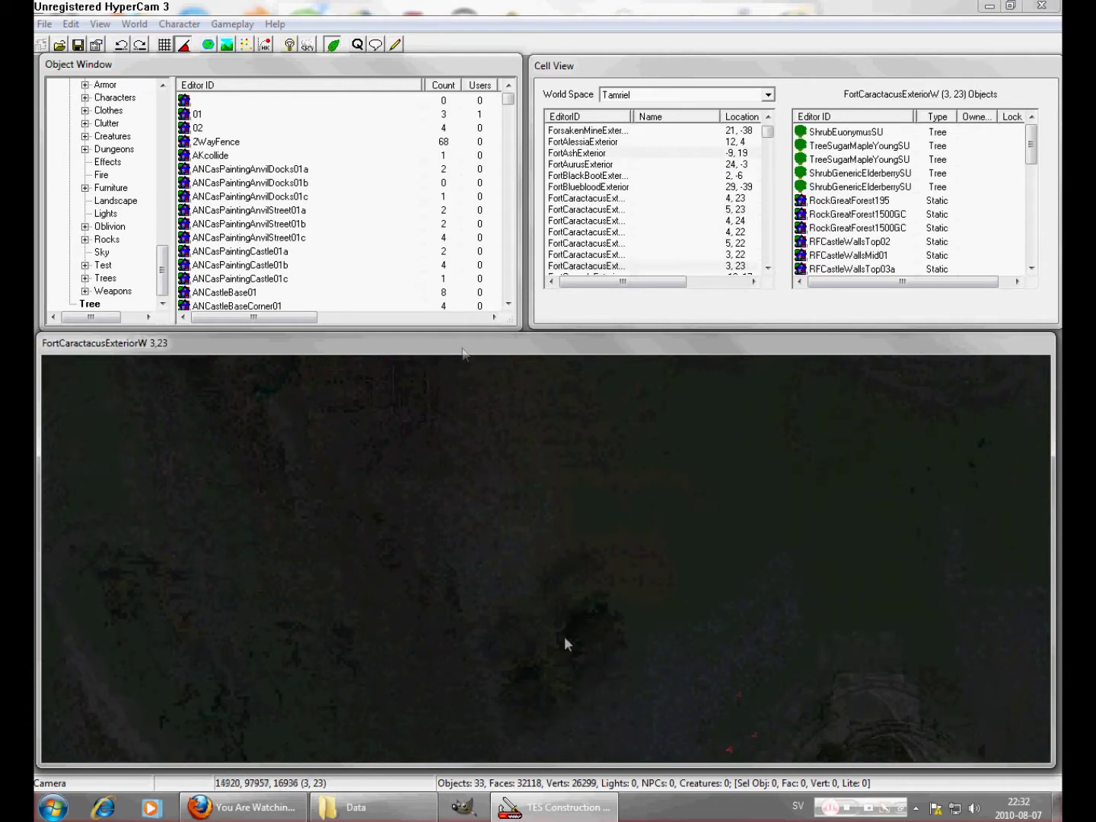
middle_drag(564, 643, 590, 543)
middle_drag(588, 652, 541, 460)
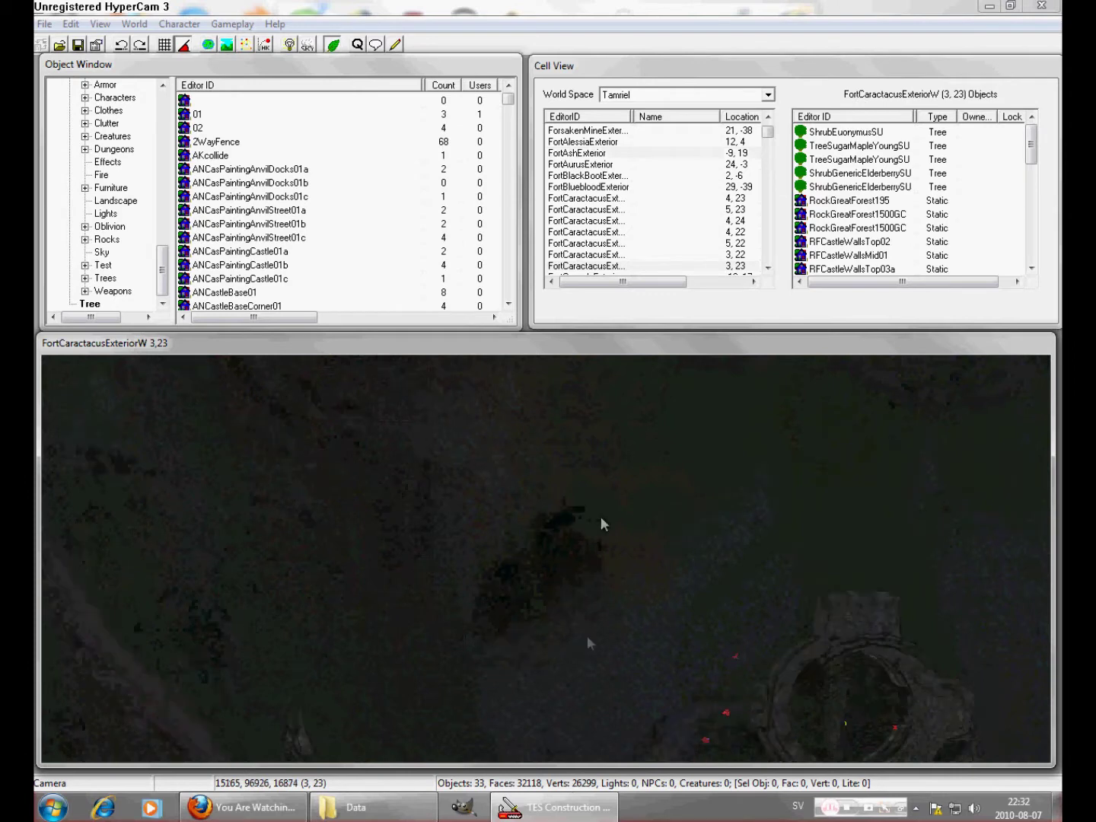
middle_drag(563, 631, 544, 492)
middle_drag(536, 697, 542, 468)
middle_drag(688, 736, 509, 393)
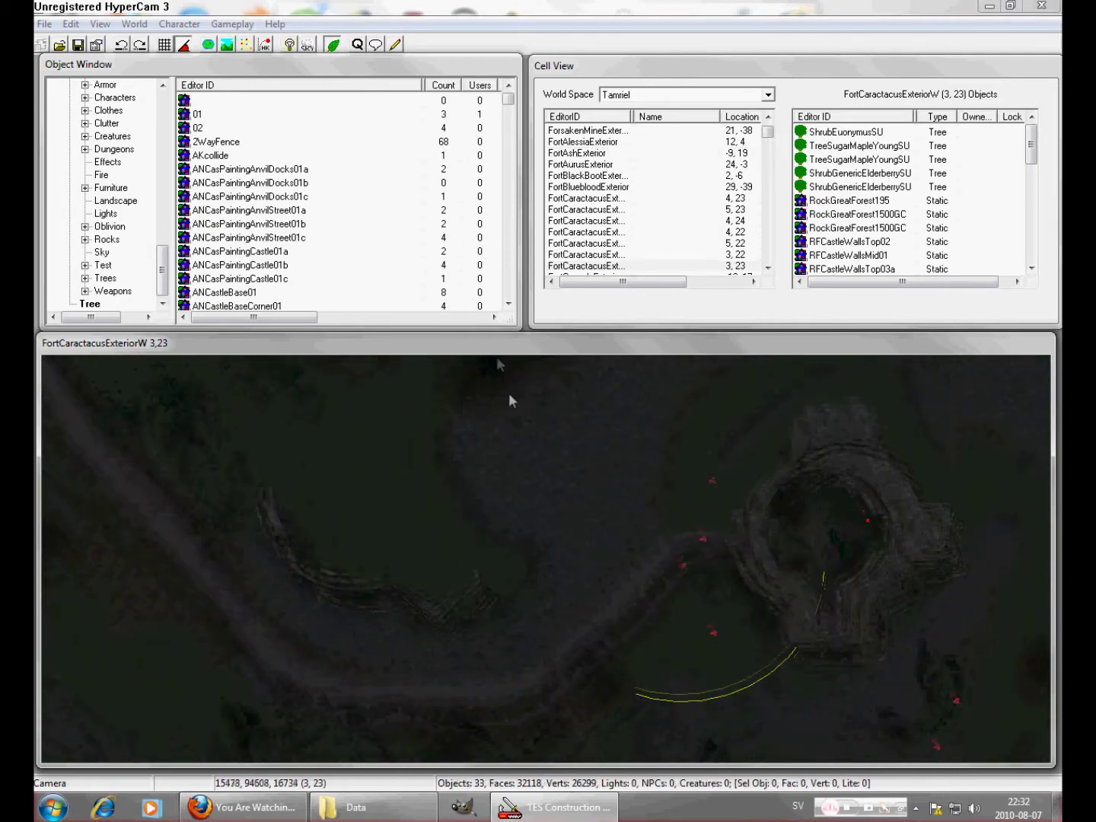
mouse_move(651, 608)
middle_down()
mouse_move(616, 567)
mouse_move(590, 487)
mouse_move(545, 408)
mouse_move(608, 409)
middle_up()
middle_drag(519, 668, 510, 360)
mouse_move(615, 639)
middle_down()
mouse_move(497, 446)
mouse_move(517, 375)
mouse_move(533, 411)
middle_up()
middle_drag(615, 711, 546, 511)
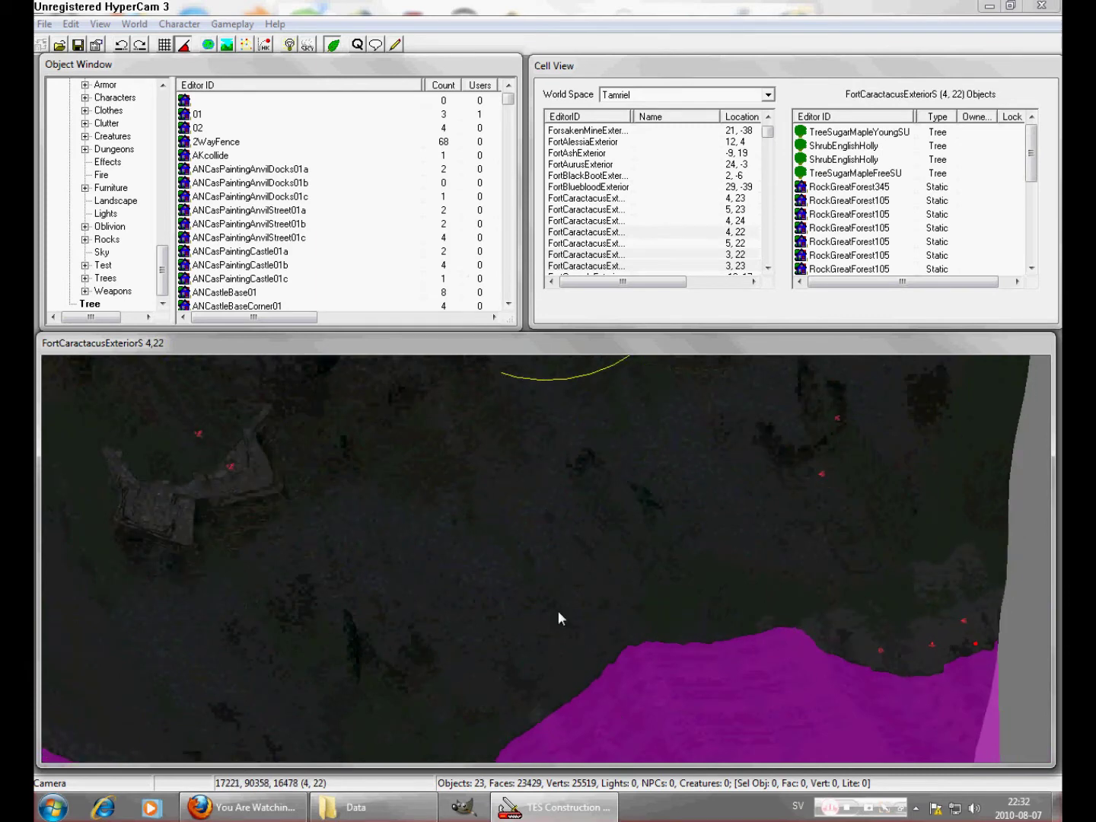
middle_drag(600, 693, 582, 570)
mouse_move(588, 627)
middle_down()
mouse_move(531, 512)
mouse_move(524, 396)
middle_up()
mouse_move(602, 625)
middle_down()
mouse_move(540, 480)
mouse_move(525, 374)
middle_up()
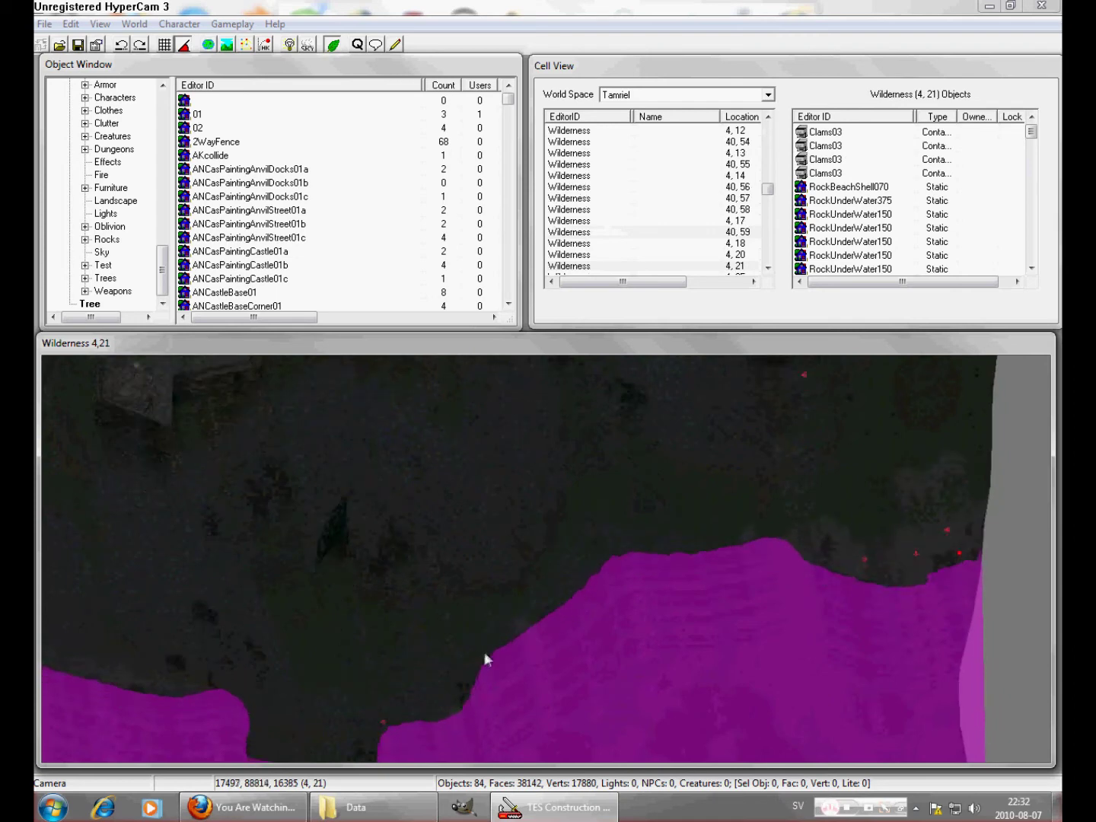
Step: Examine the shoreline around the small headland in Wilderness cell 3, 21 at closer range
middle_drag(484, 654, 665, 328)
middle_drag(532, 510, 638, 434)
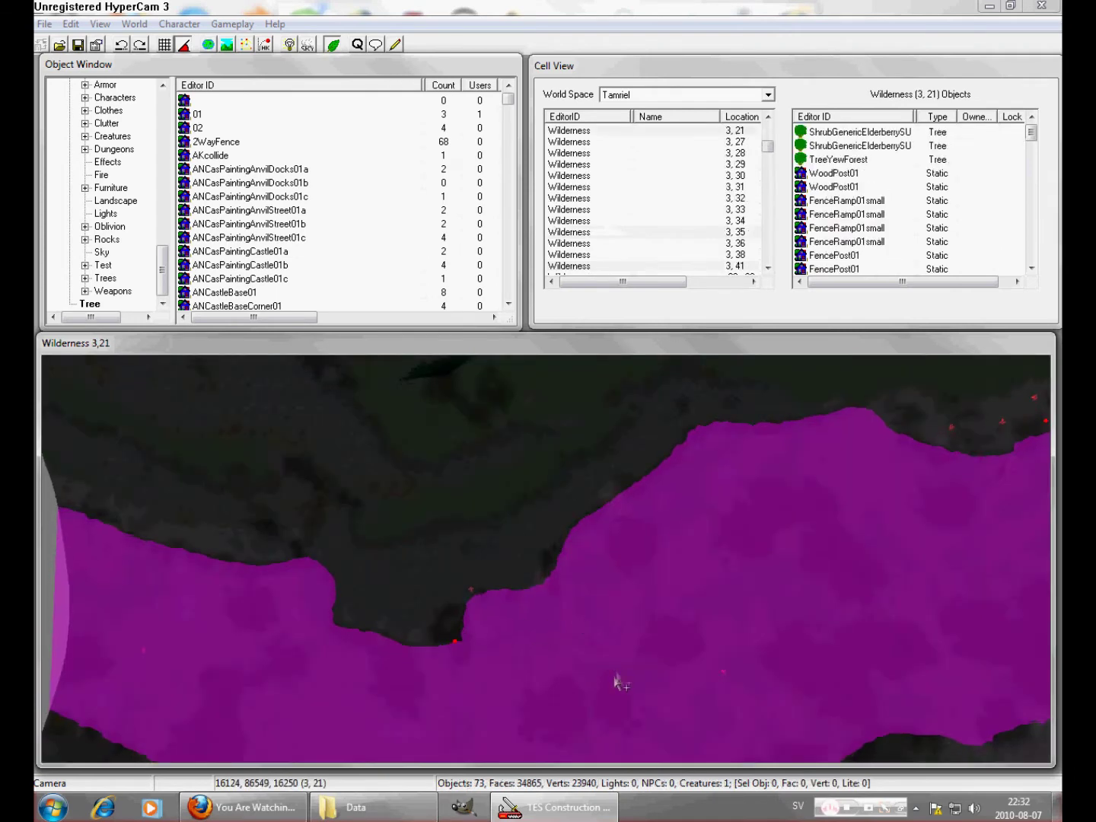
middle_drag(628, 609, 566, 562)
middle_drag(588, 712, 566, 625)
mouse_move(567, 426)
middle_down()
mouse_move(641, 679)
mouse_move(614, 469)
middle_up()
scroll(709, 714, up, 4)
middle_drag(668, 641, 657, 515)
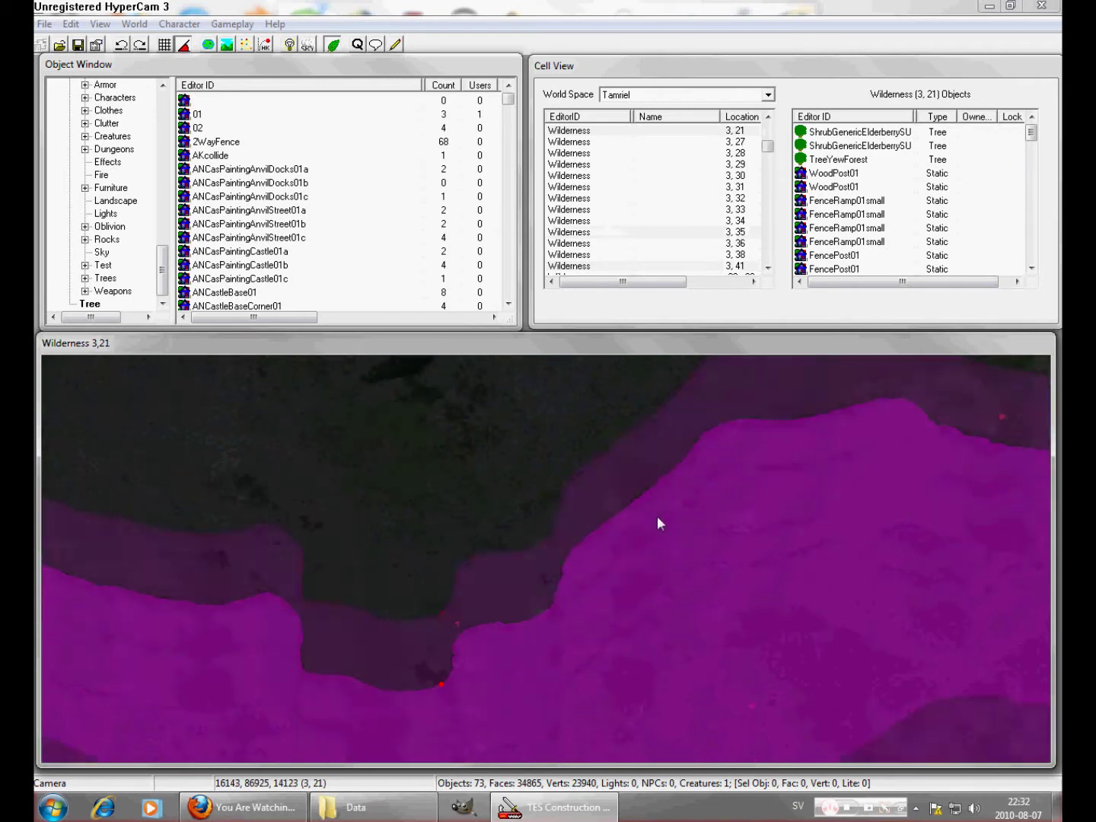
scroll(662, 533, up, 5)
scroll(717, 434, up, 7)
middle_drag(716, 434, 683, 448)
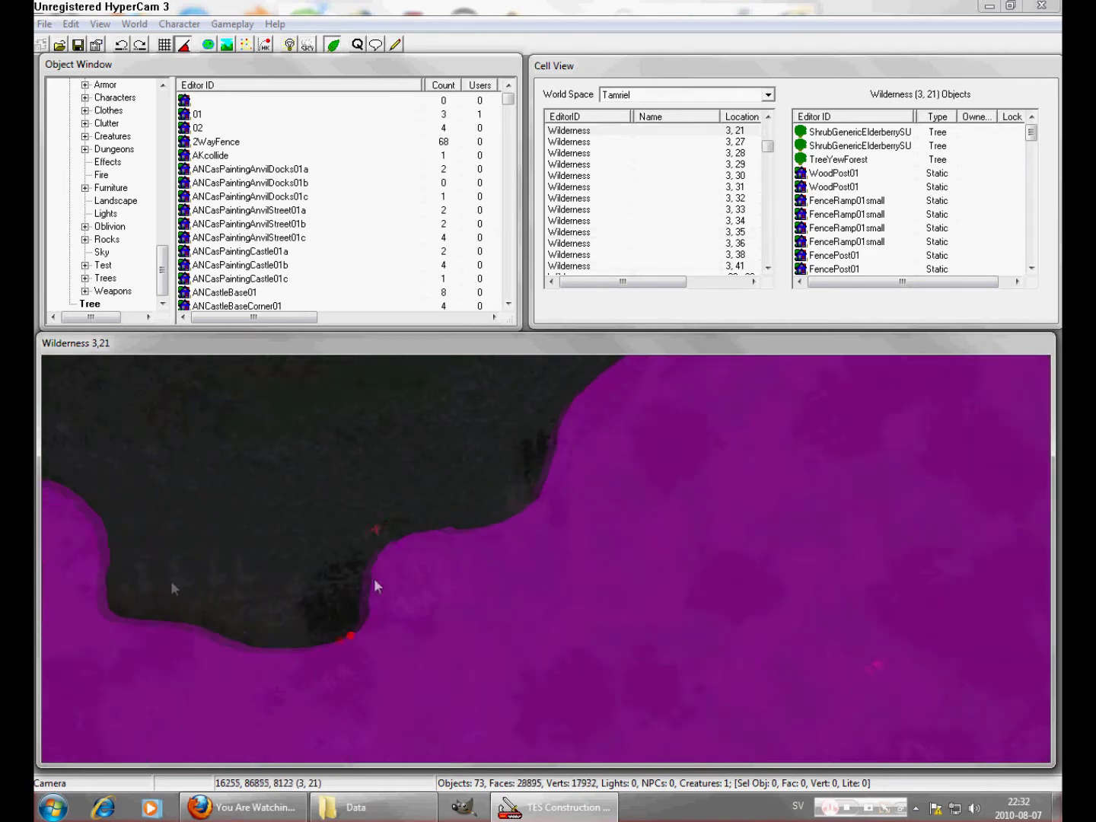
Step: Inspect the bank and water surface along Wilderness cells 4, 21 and 4, 20 up close and at a tilted angle
middle_drag(374, 580, 171, 582)
scroll(523, 517, up, 1)
middle_drag(537, 453, 434, 799)
middle_drag(556, 434, 460, 655)
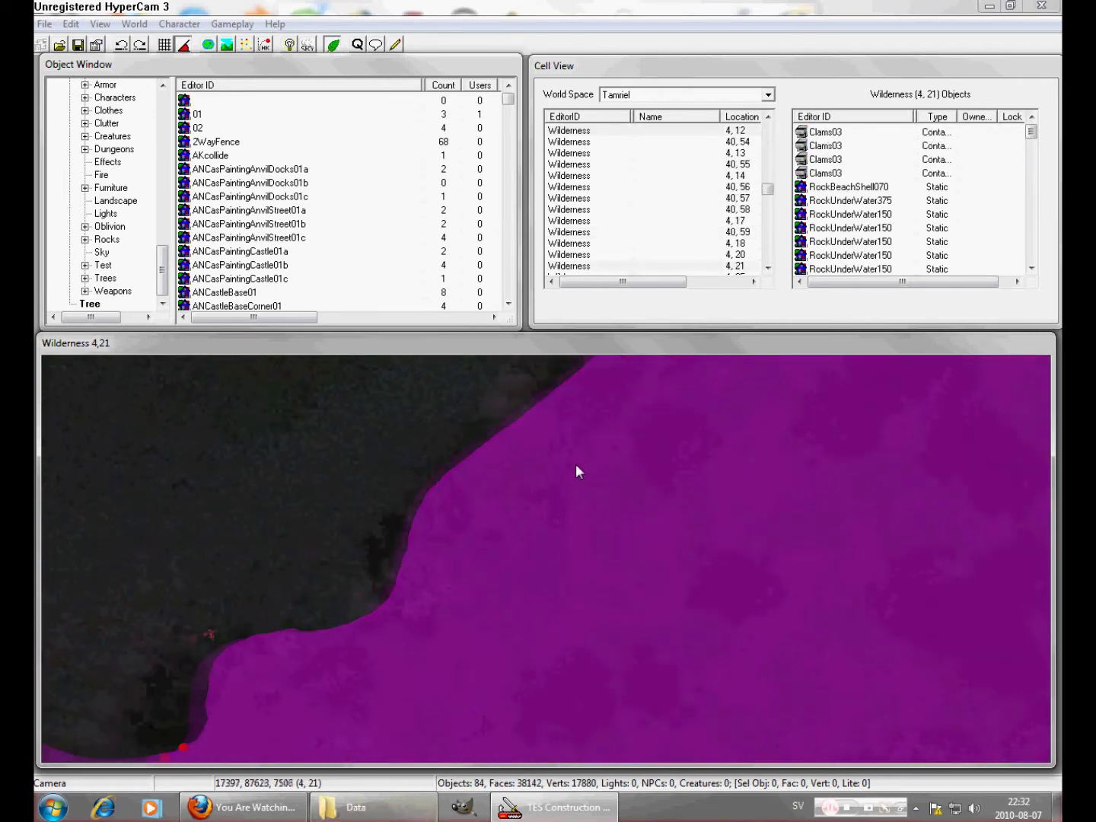
scroll(577, 466, up, 2)
middle_drag(576, 466, 565, 677)
scroll(567, 659, up, 2)
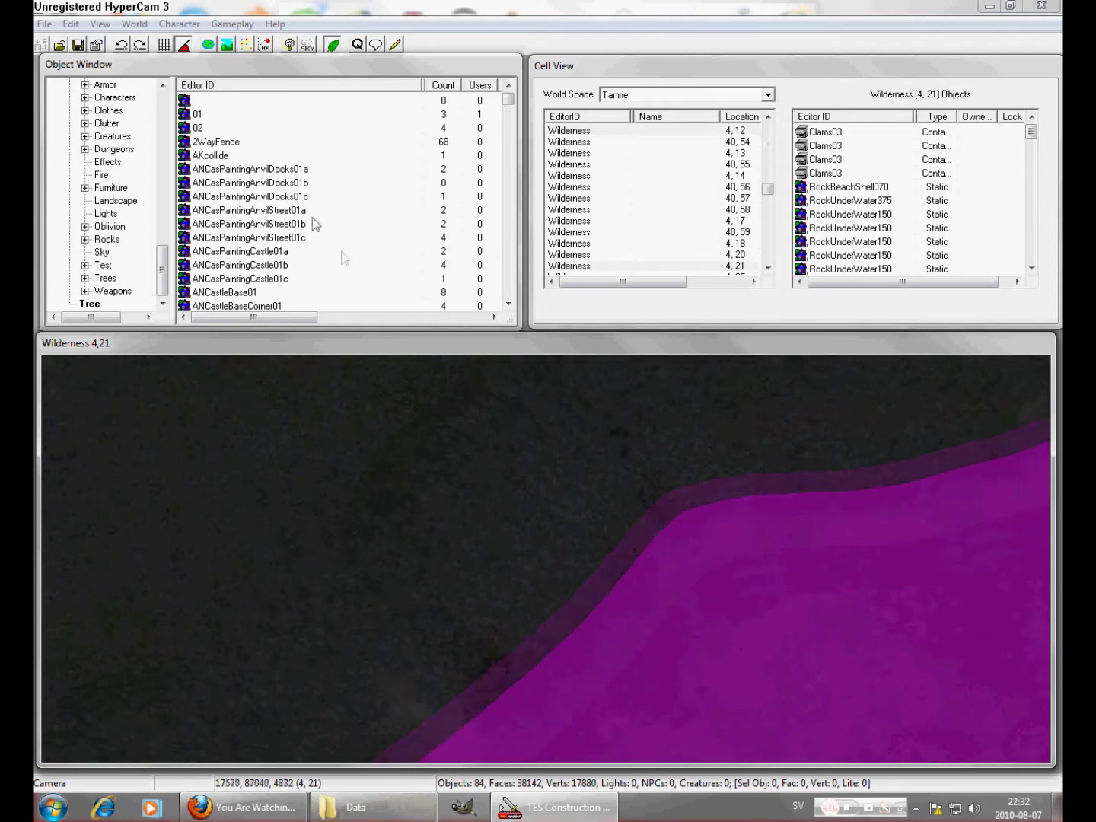
middle_drag(711, 749, 552, 445)
scroll(454, 423, down, 2)
middle_drag(520, 600, 541, 382)
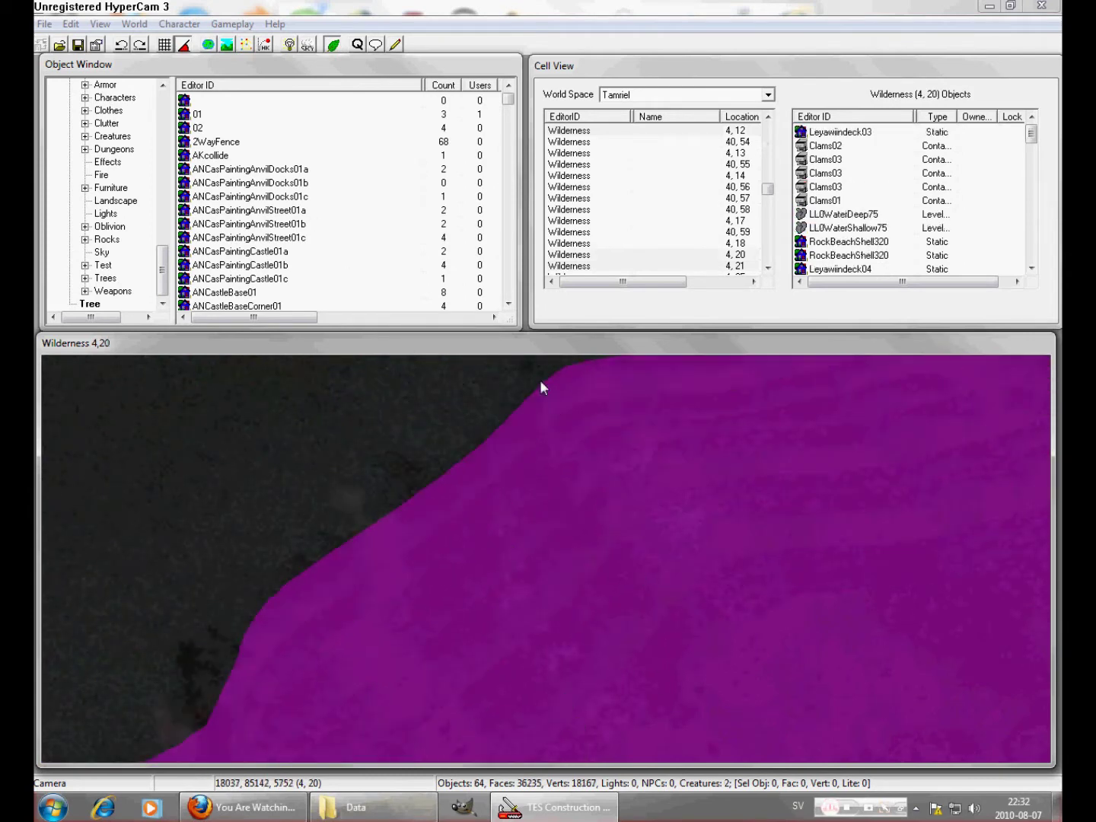
scroll(566, 511, up, 3)
scroll(490, 460, down, 1)
middle_drag(582, 574, 490, 507)
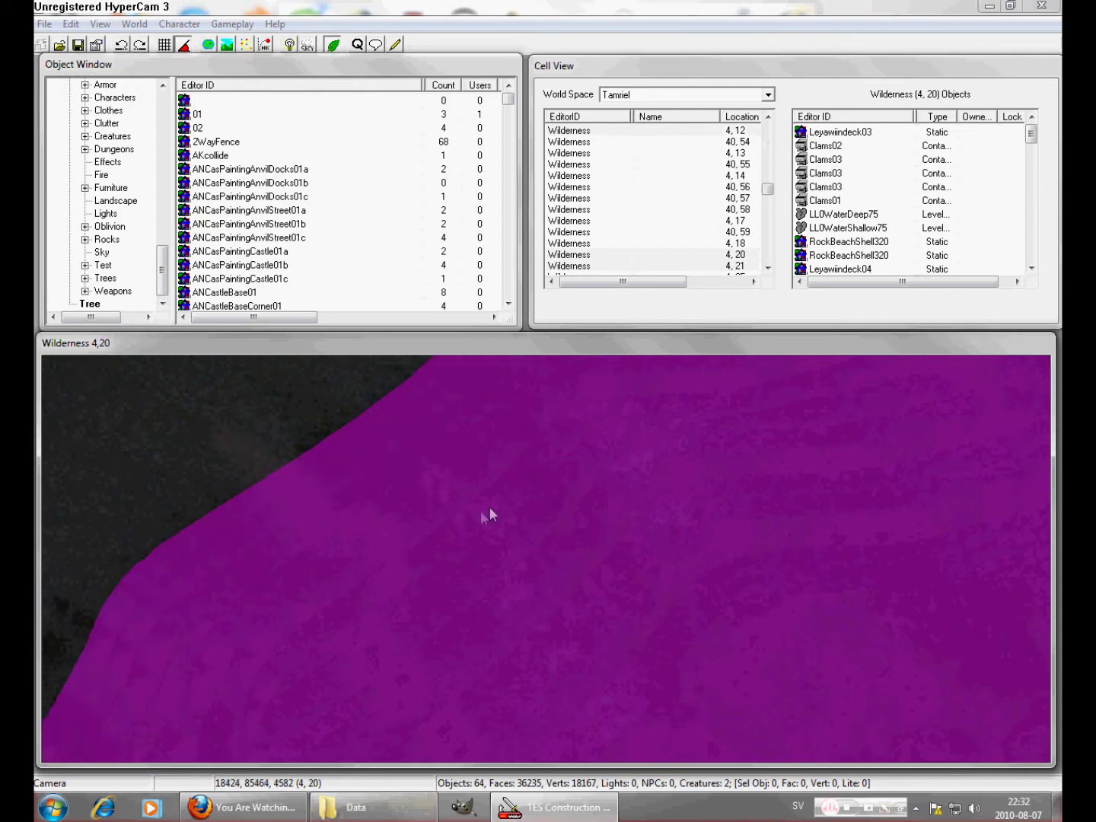
scroll(494, 515, down, 1)
middle_drag(294, 534, 355, 400)
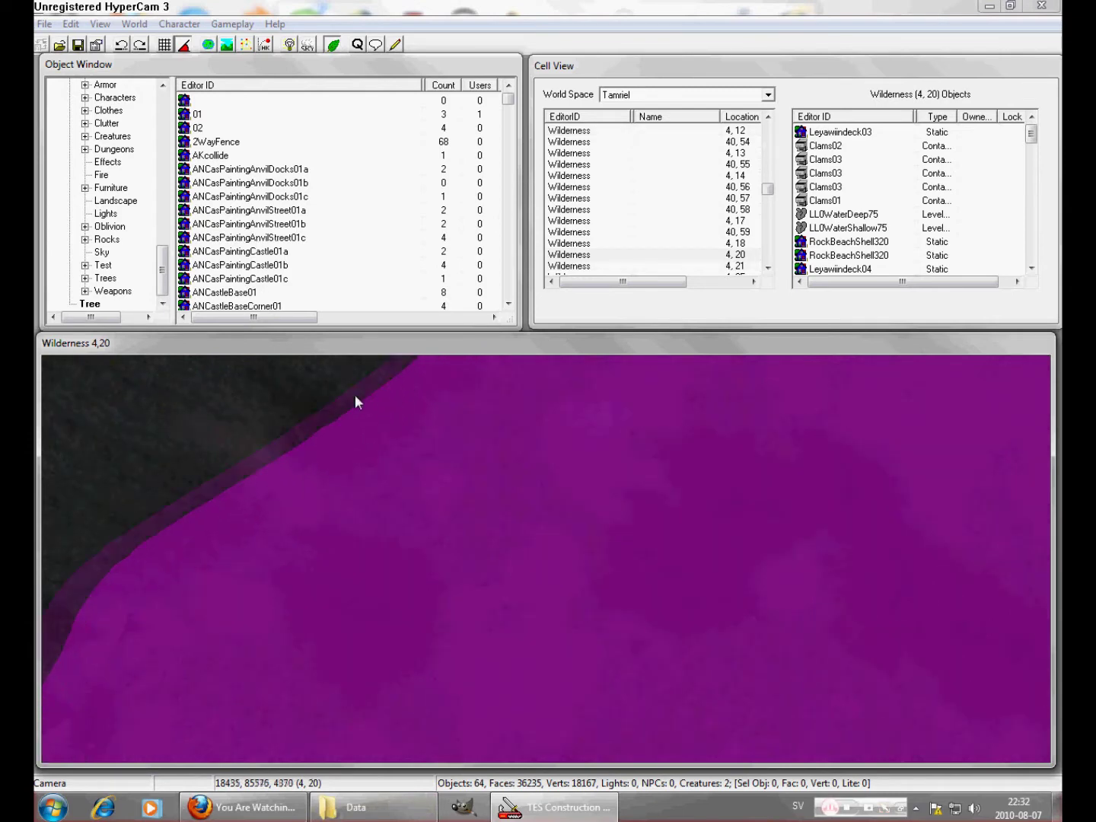
scroll(355, 399, up, 3)
middle_drag(465, 551, 788, 522)
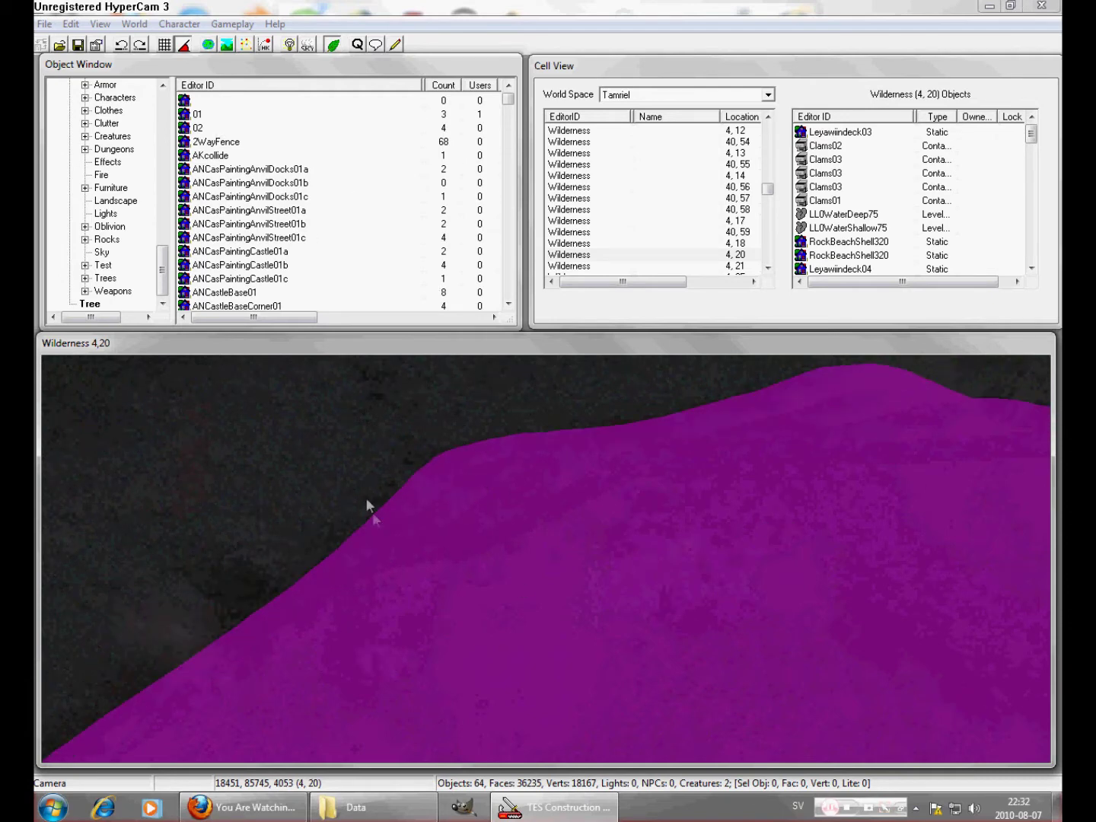
shift+middle_drag(367, 505, 545, 578)
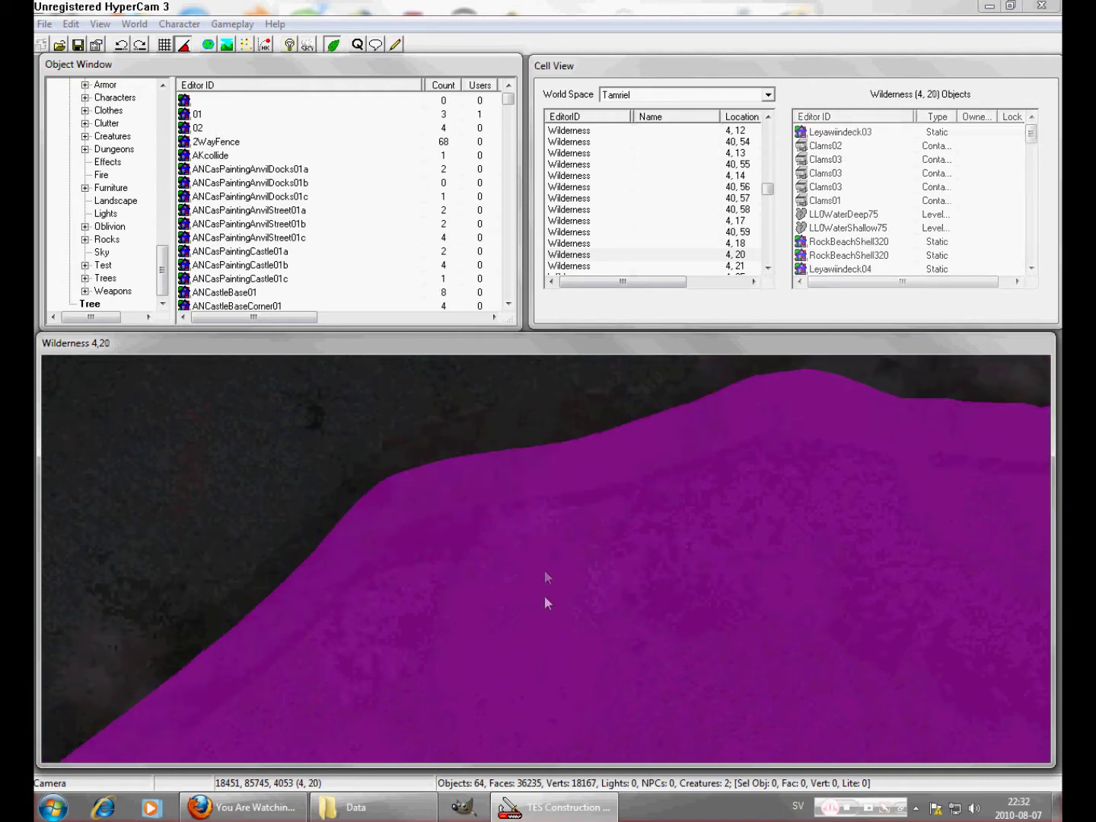
scroll(545, 572, up, 8)
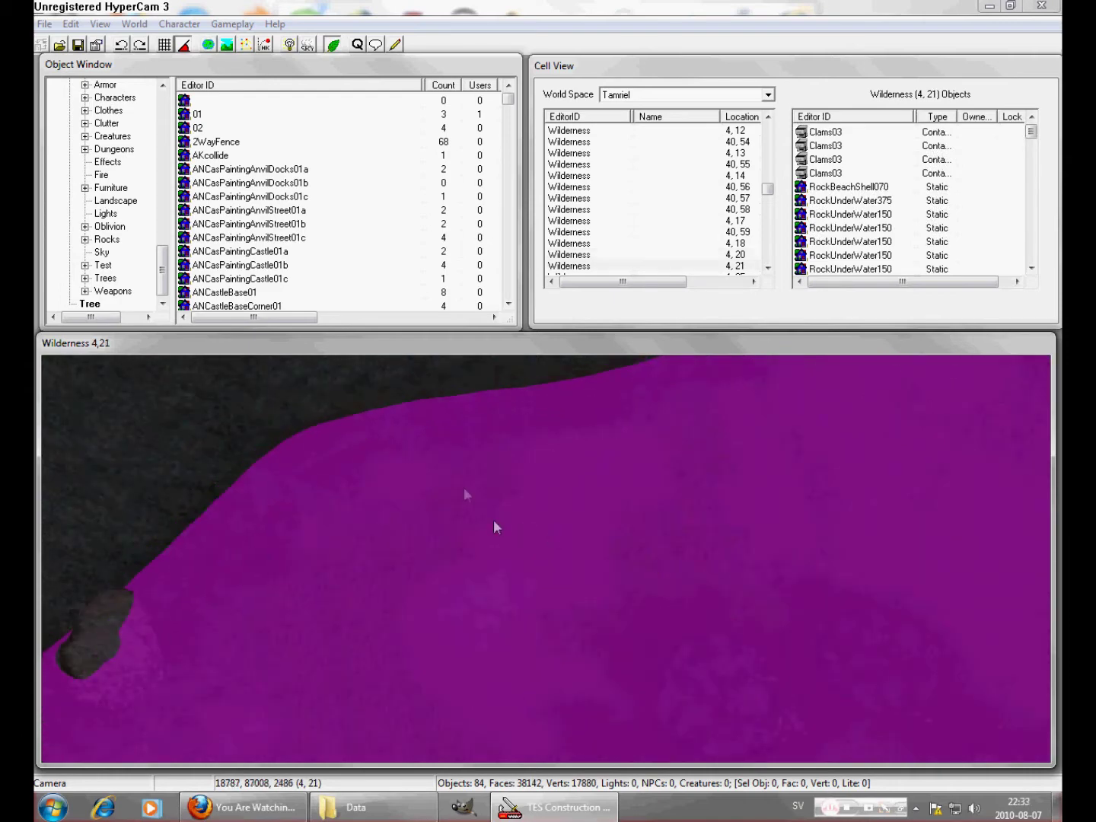
right_click(535, 467)
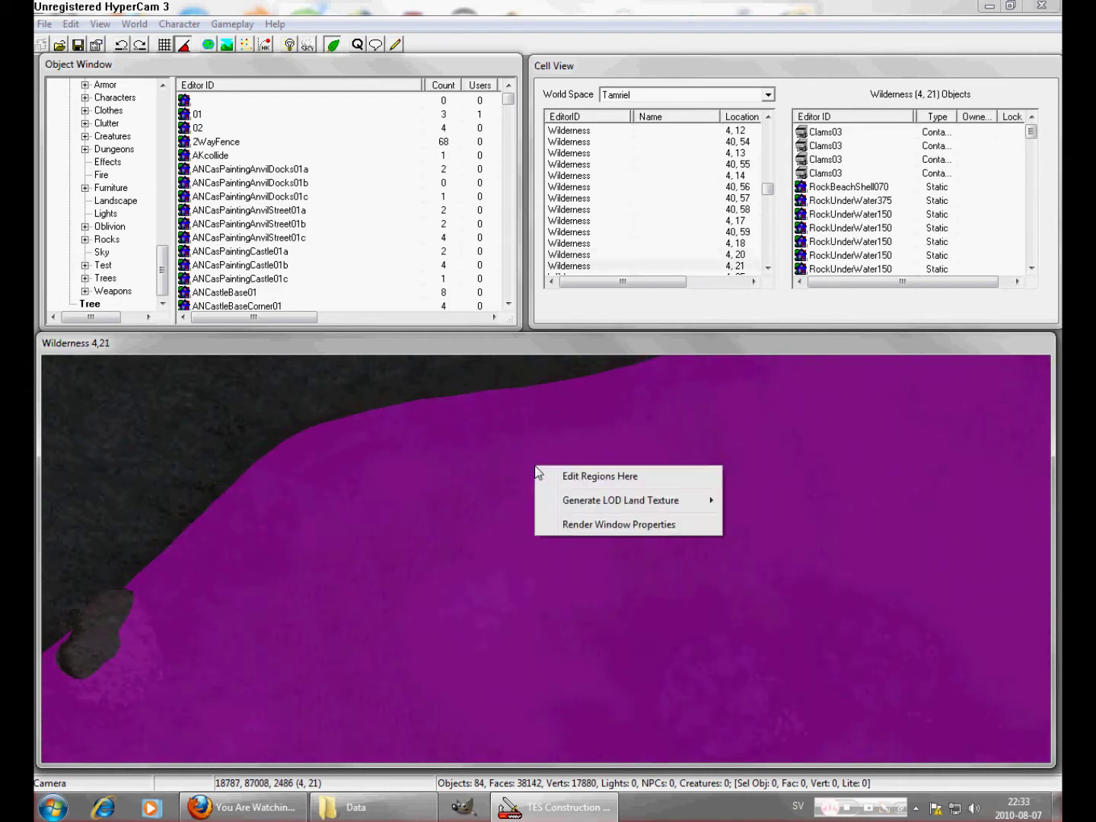
click(617, 476)
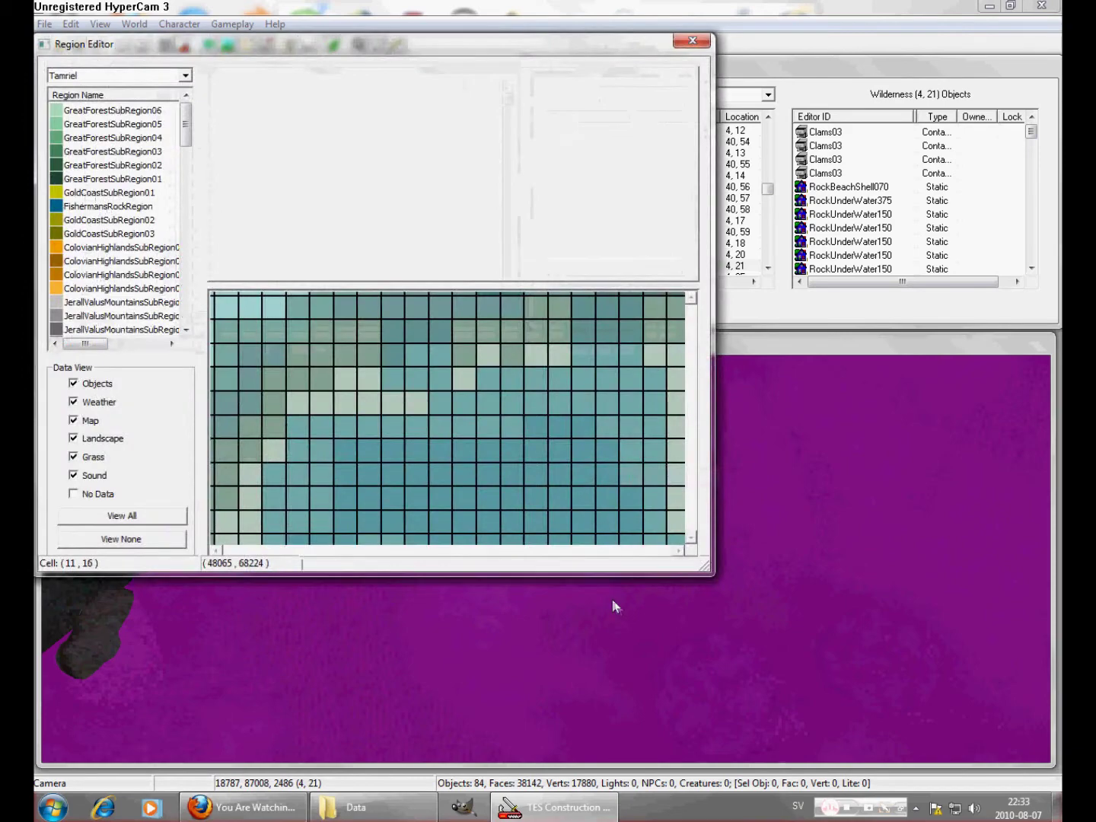
click(693, 40)
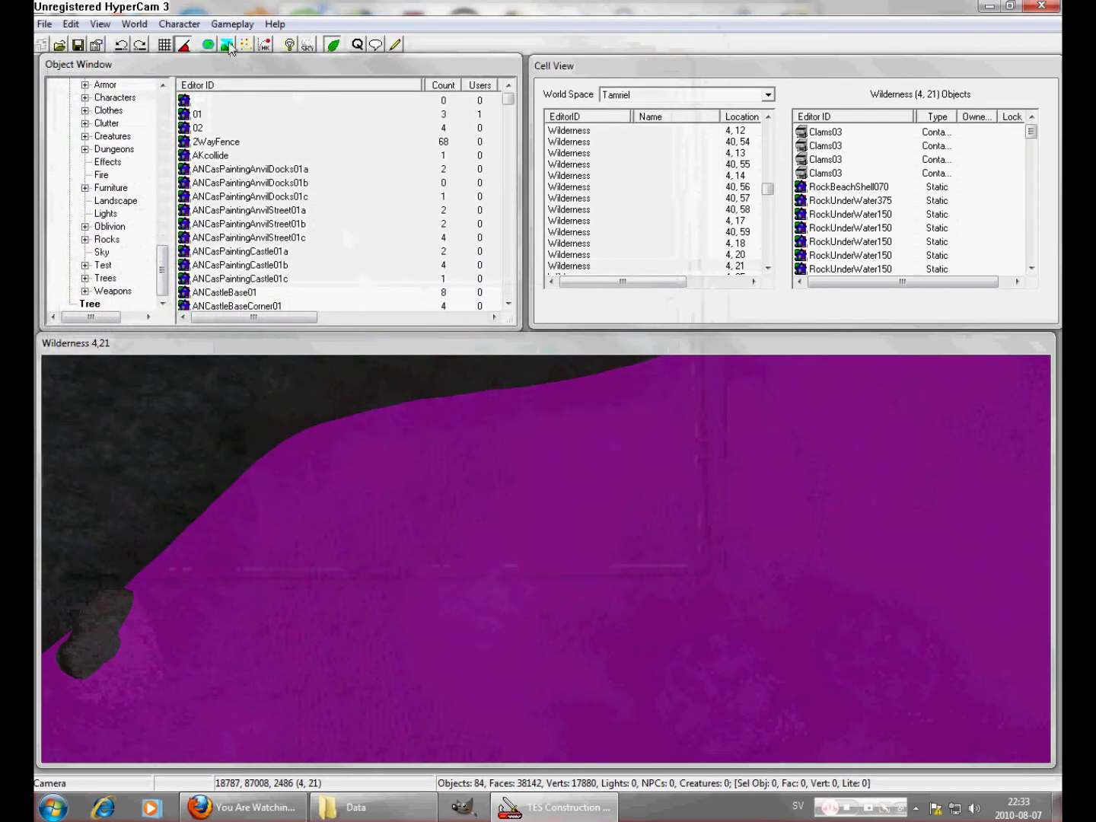
Step: Turn on landscape editing and arrange the Object Window and landscape settings so the toolbar and most of the terrain stay accessible
drag(265, 56, 272, 81)
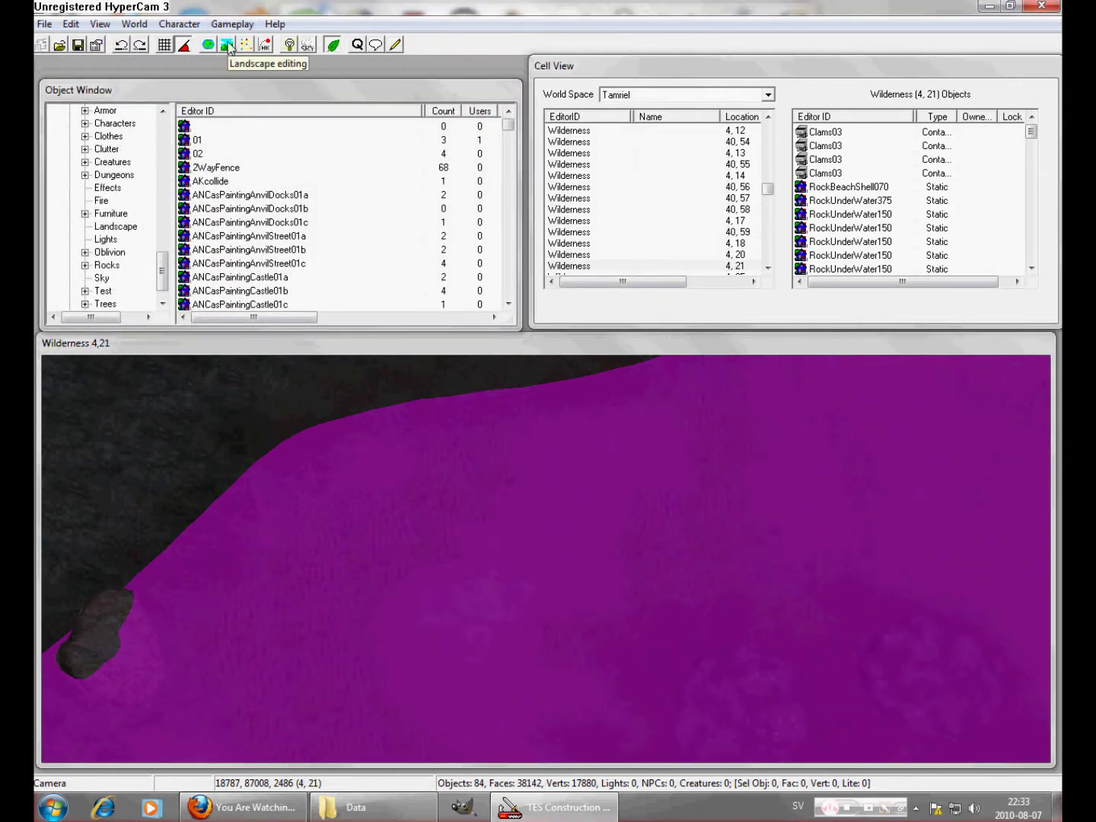
click(229, 47)
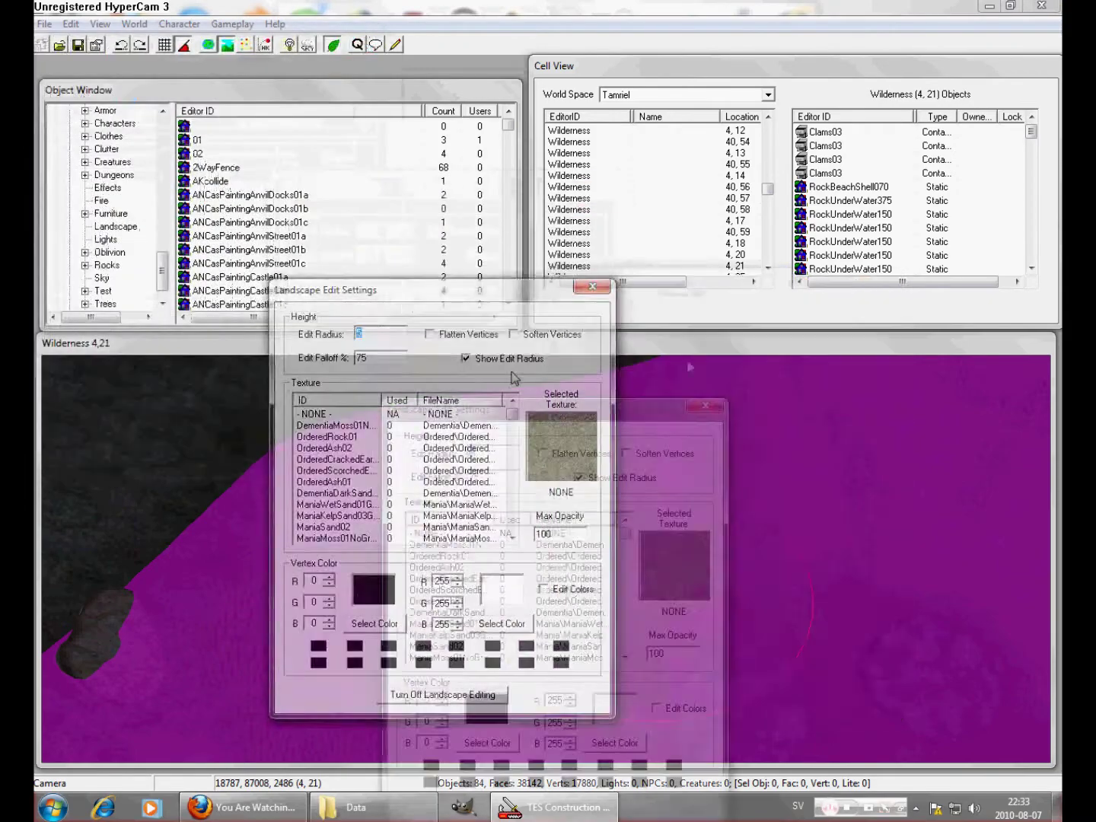
drag(515, 378, 241, 72)
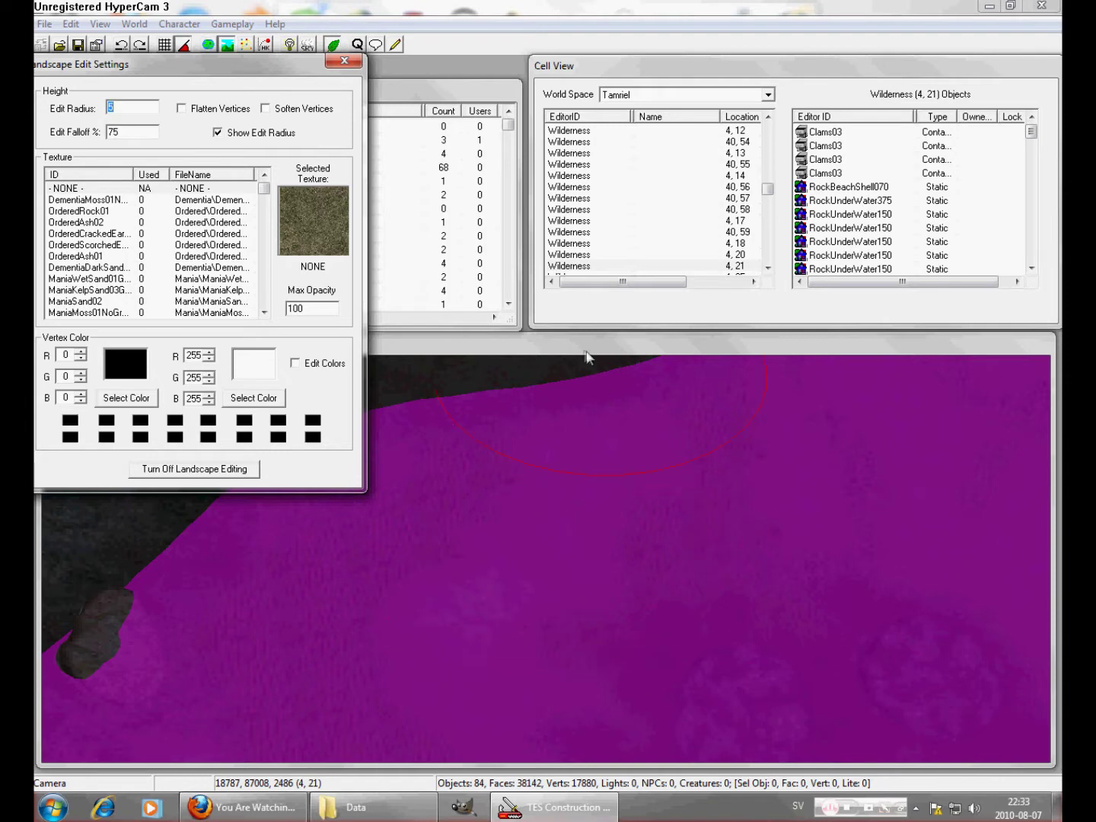
Step: Try to raise the lake bed beside the shore in Wilderness 4, 21 into a rounded headland, using edit radius 5
mouse_move(585, 419)
mouse_down()
mouse_move(579, 412)
mouse_move(551, 469)
mouse_move(611, 492)
mouse_move(586, 413)
mouse_move(588, 633)
mouse_up()
shift+middle_drag(587, 631, 575, 469)
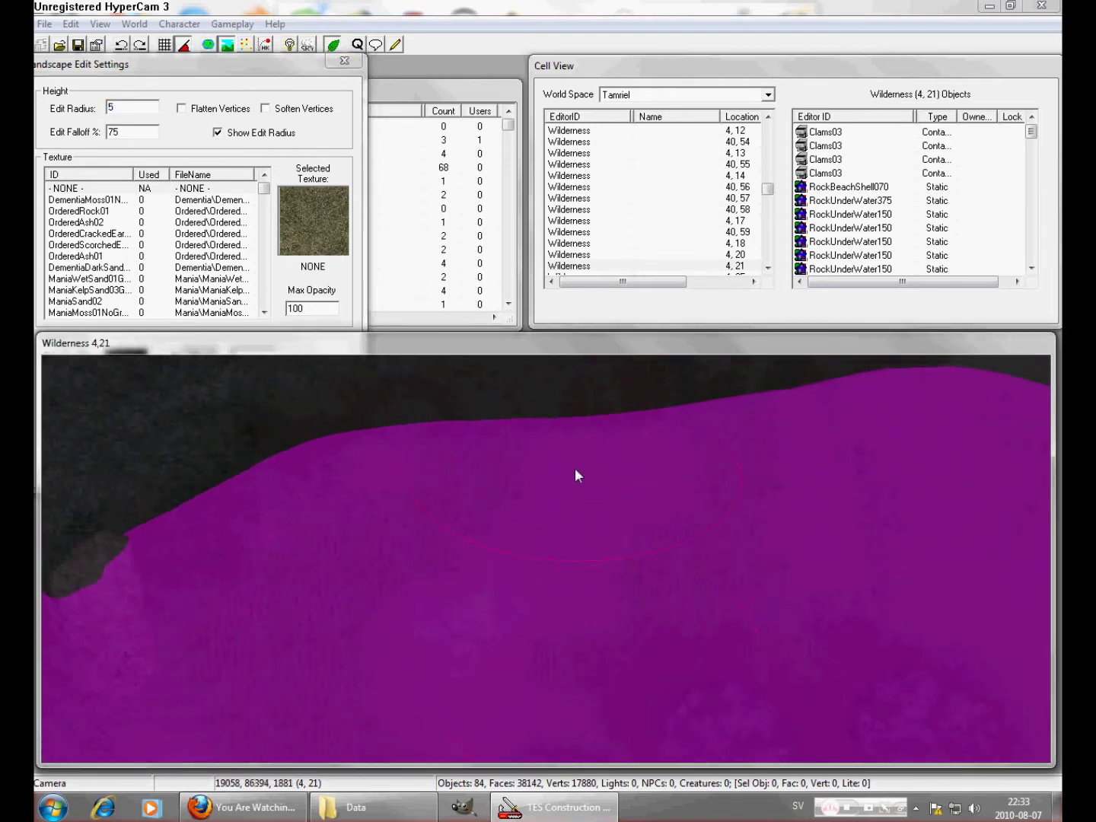
mouse_move(604, 524)
shift+middle_down()
mouse_move(622, 364)
mouse_move(580, 518)
shift+middle_up()
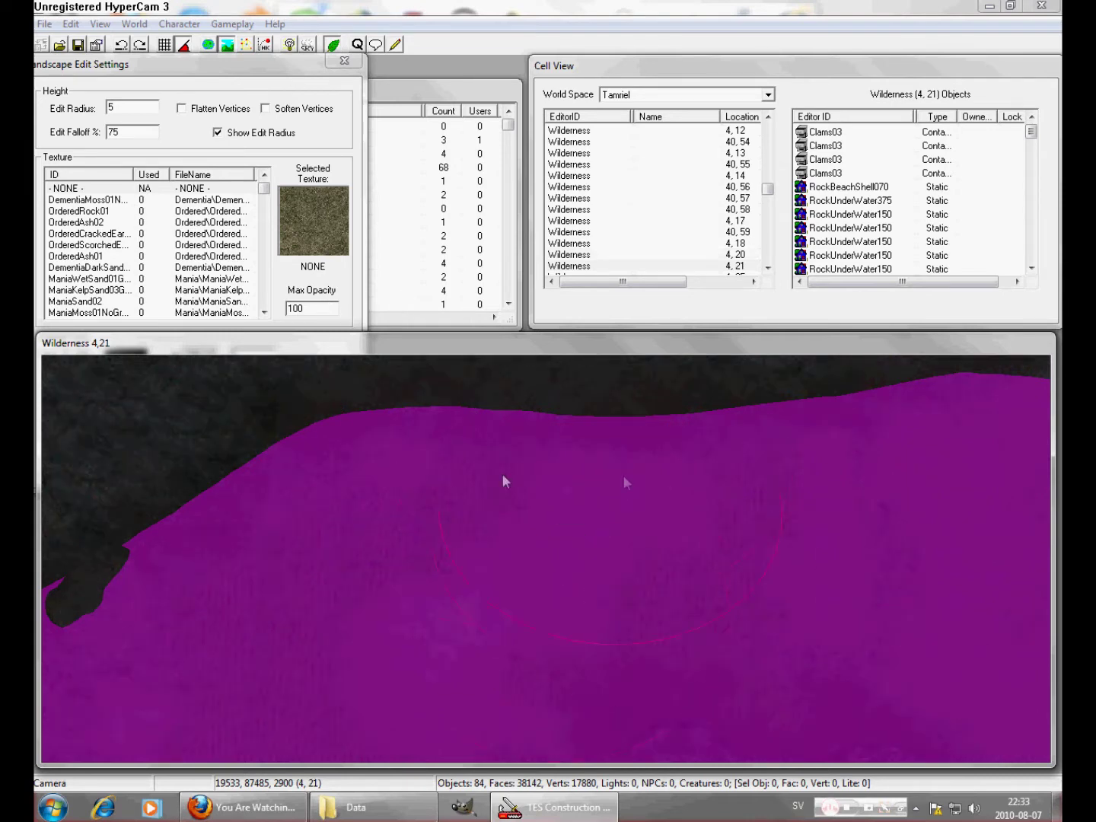
scroll(593, 459, up, 3)
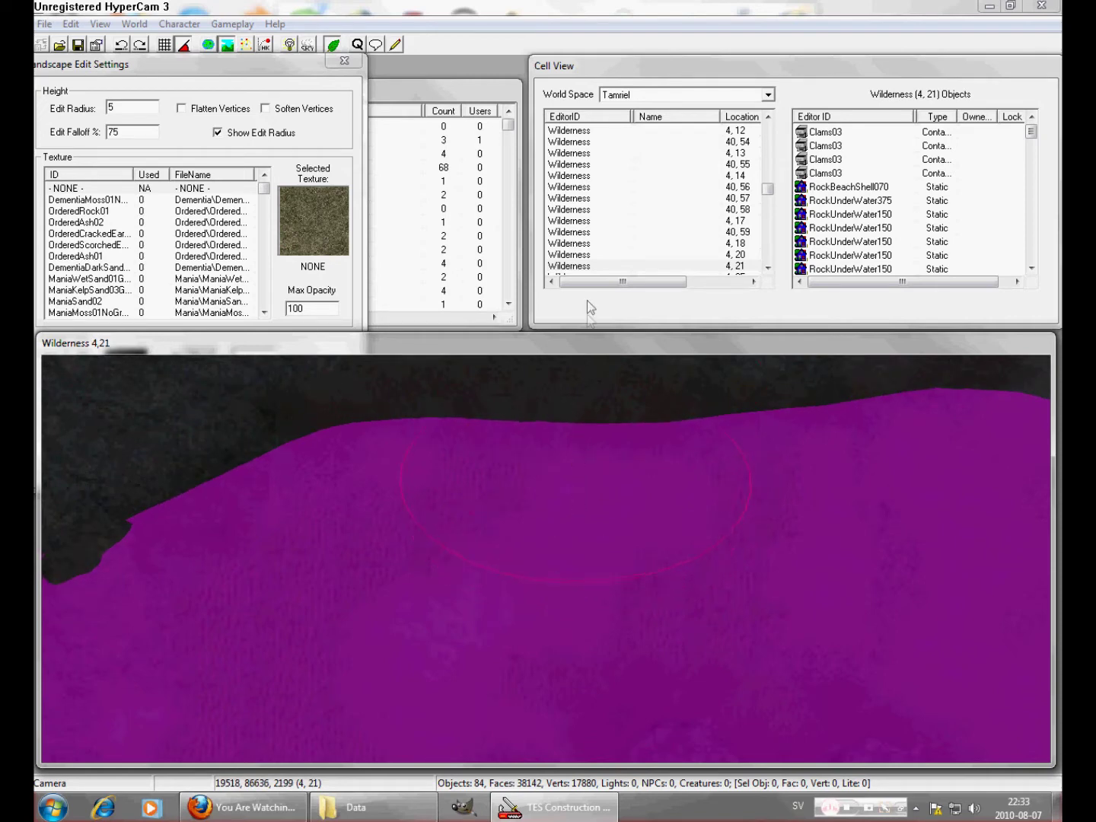
mouse_move(569, 483)
mouse_down()
mouse_move(586, 385)
mouse_move(587, 532)
mouse_up()
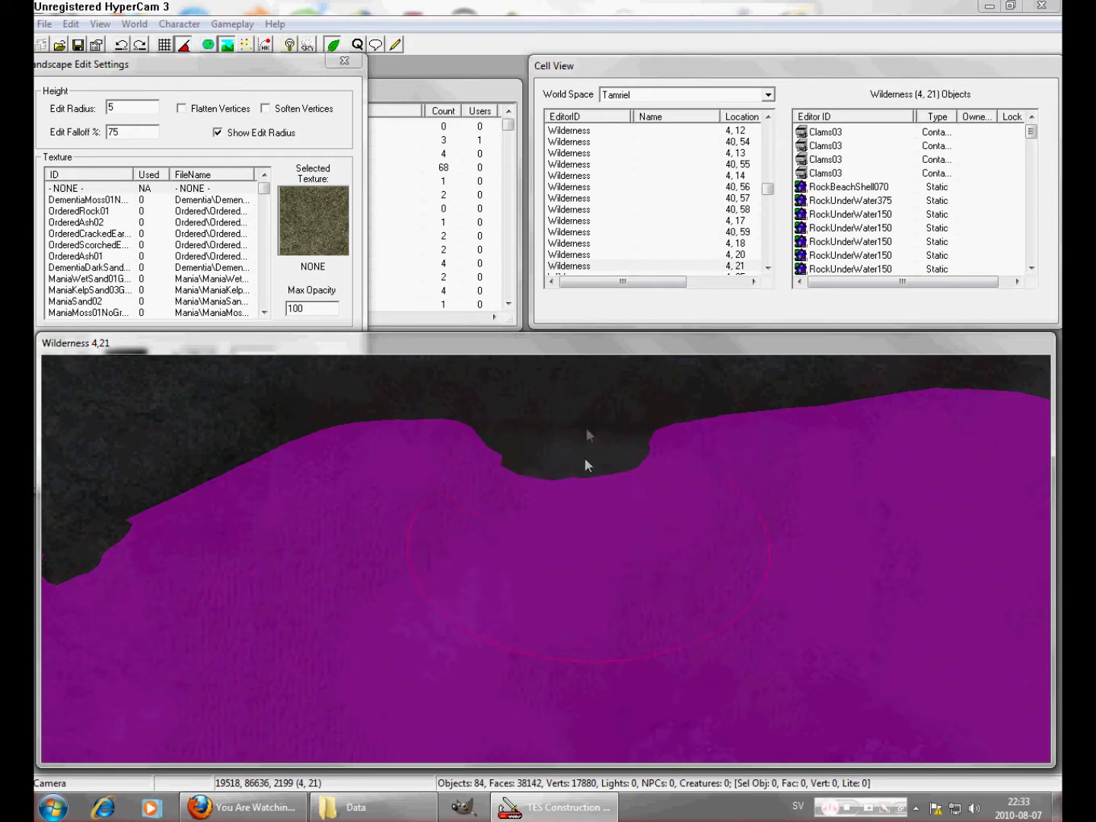
mouse_move(586, 417)
mouse_down()
mouse_move(583, 434)
mouse_move(570, 430)
mouse_up()
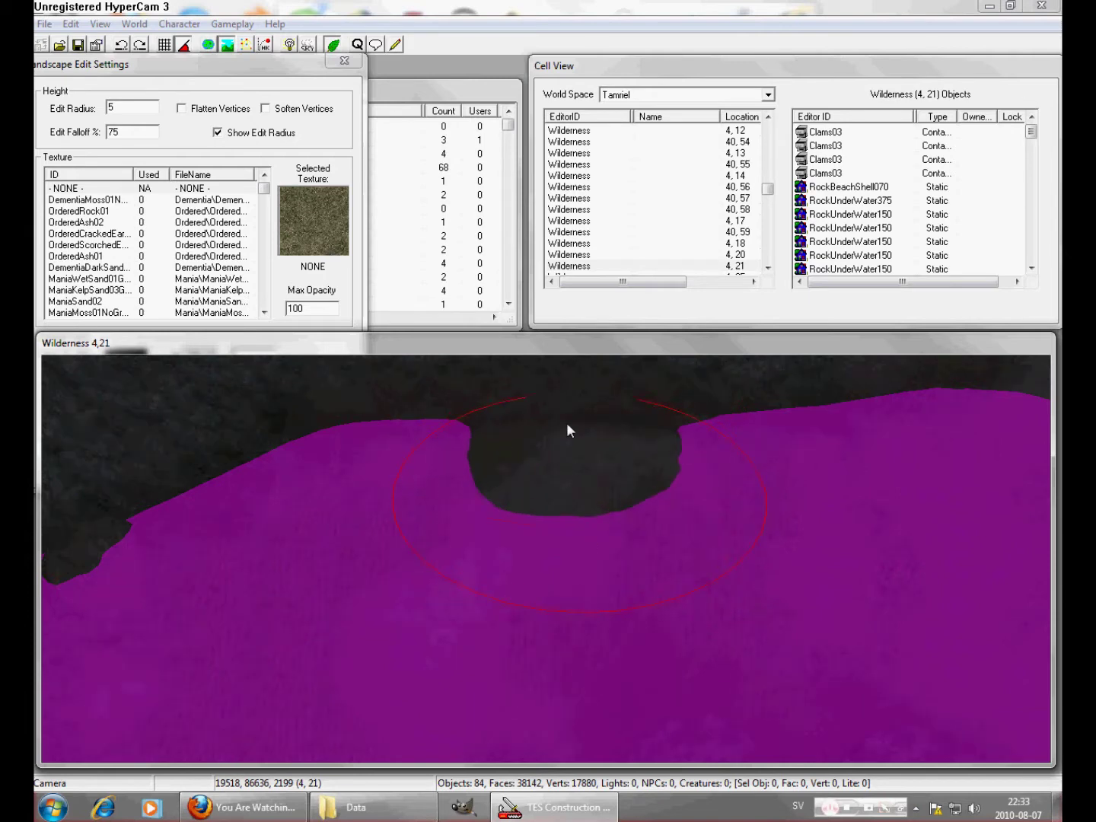
mouse_move(479, 452)
mouse_down()
mouse_move(451, 420)
mouse_move(697, 501)
mouse_move(680, 425)
mouse_move(697, 396)
mouse_move(678, 391)
mouse_move(717, 506)
mouse_move(655, 518)
mouse_move(541, 421)
mouse_move(528, 494)
mouse_move(613, 483)
mouse_move(627, 492)
mouse_move(480, 496)
mouse_up()
mouse_move(582, 448)
mouse_down()
mouse_move(586, 693)
mouse_move(595, 604)
mouse_move(478, 444)
mouse_up()
scroll(478, 449, up, 5)
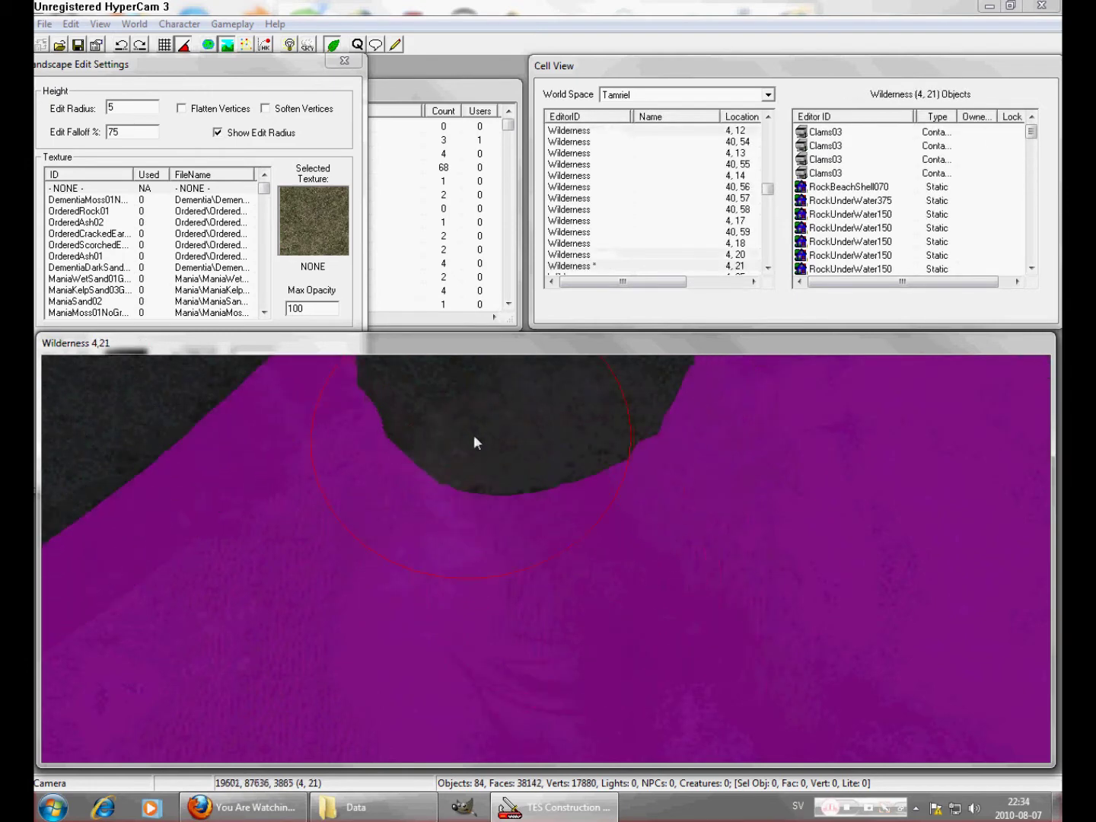
Step: Lower the raised headland at the Wilderness 4, 21 shore back beneath the water surface
middle_drag(500, 383, 594, 482)
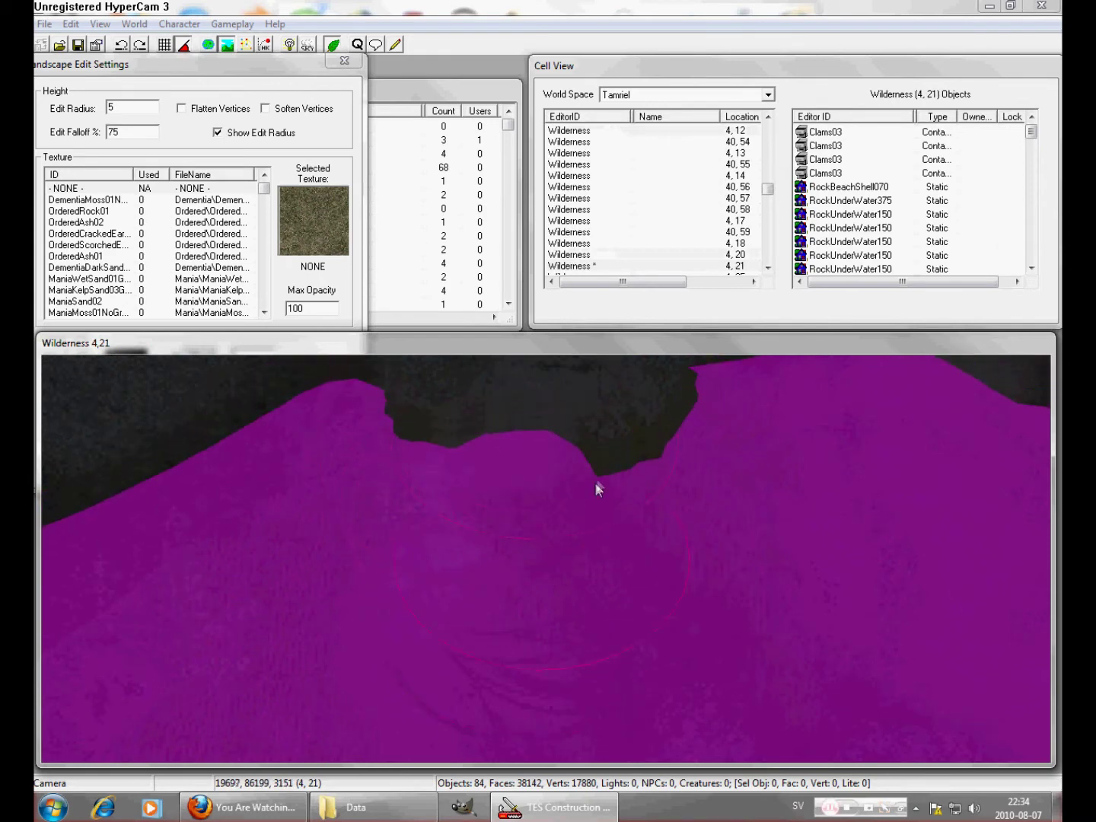
mouse_move(594, 482)
mouse_down()
mouse_move(586, 429)
mouse_move(483, 430)
mouse_move(461, 577)
mouse_up()
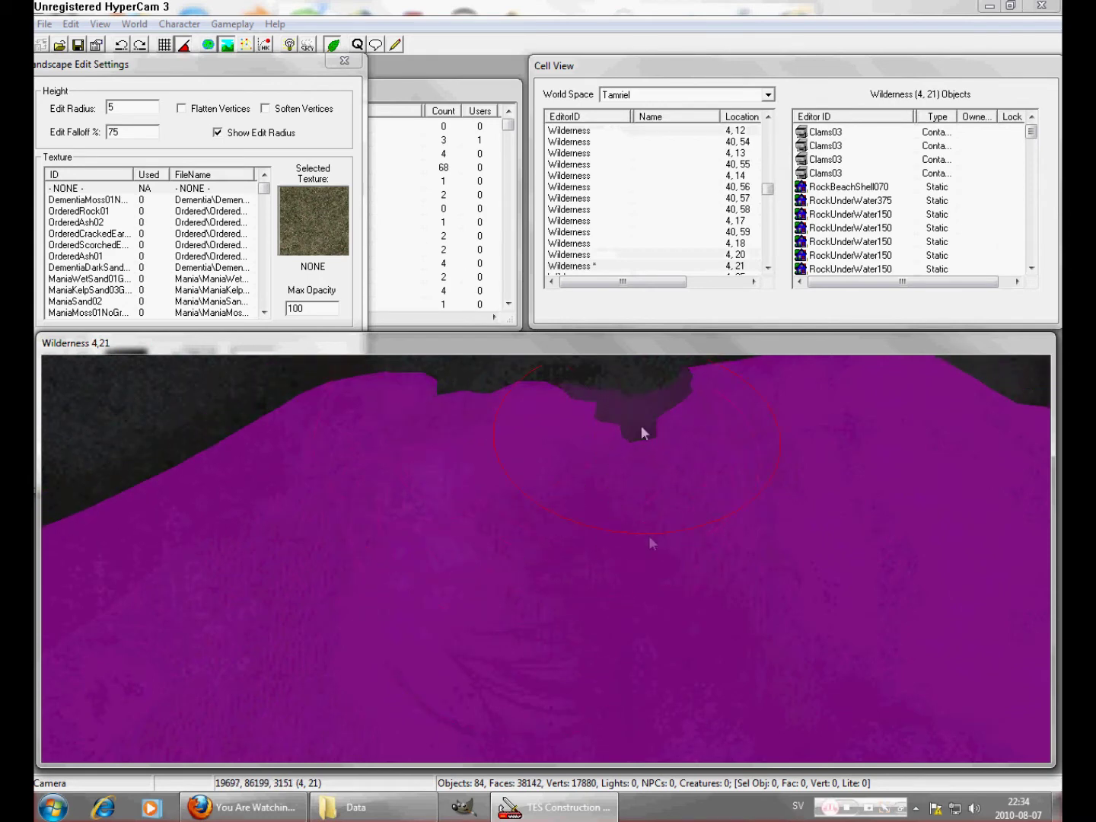
drag(641, 430, 531, 491)
Step: Raise a rounded island out of the lake bed away from the shore, starting in Wilderness 4, 20, with edit radius 5
middle_drag(507, 610, 536, 427)
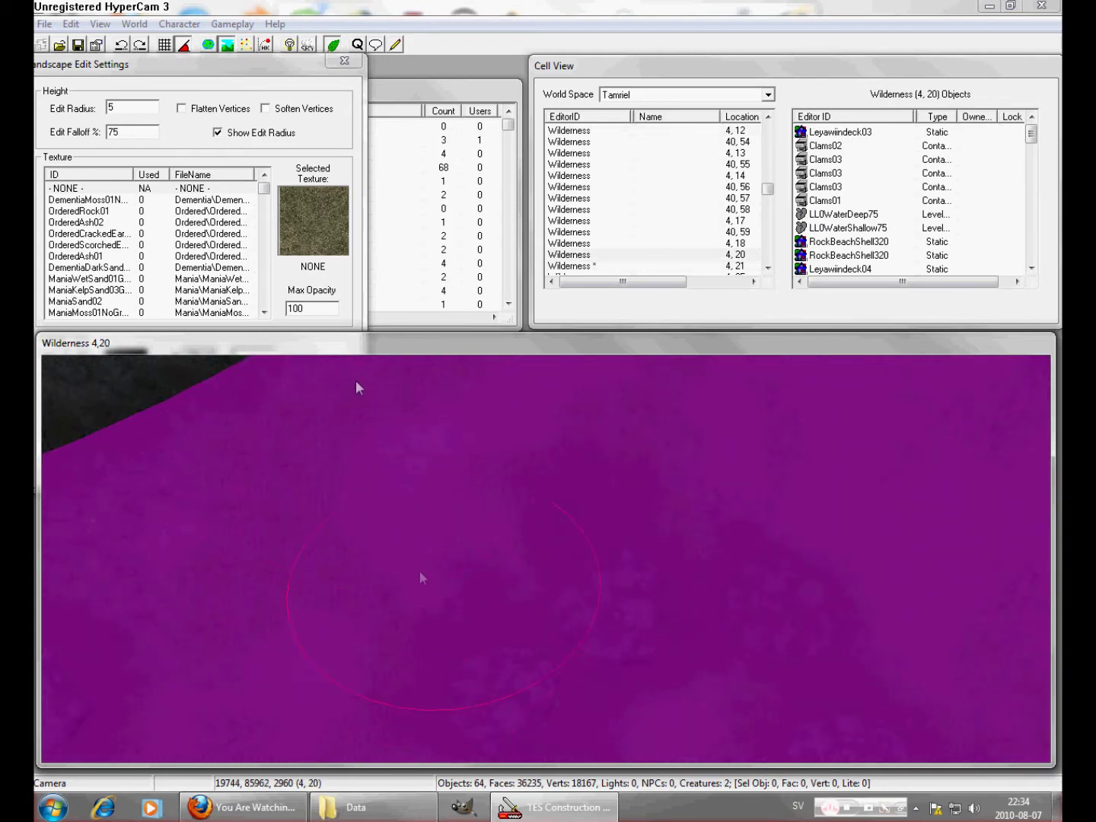
mouse_move(439, 582)
mouse_down()
mouse_move(428, 590)
mouse_move(494, 579)
mouse_up()
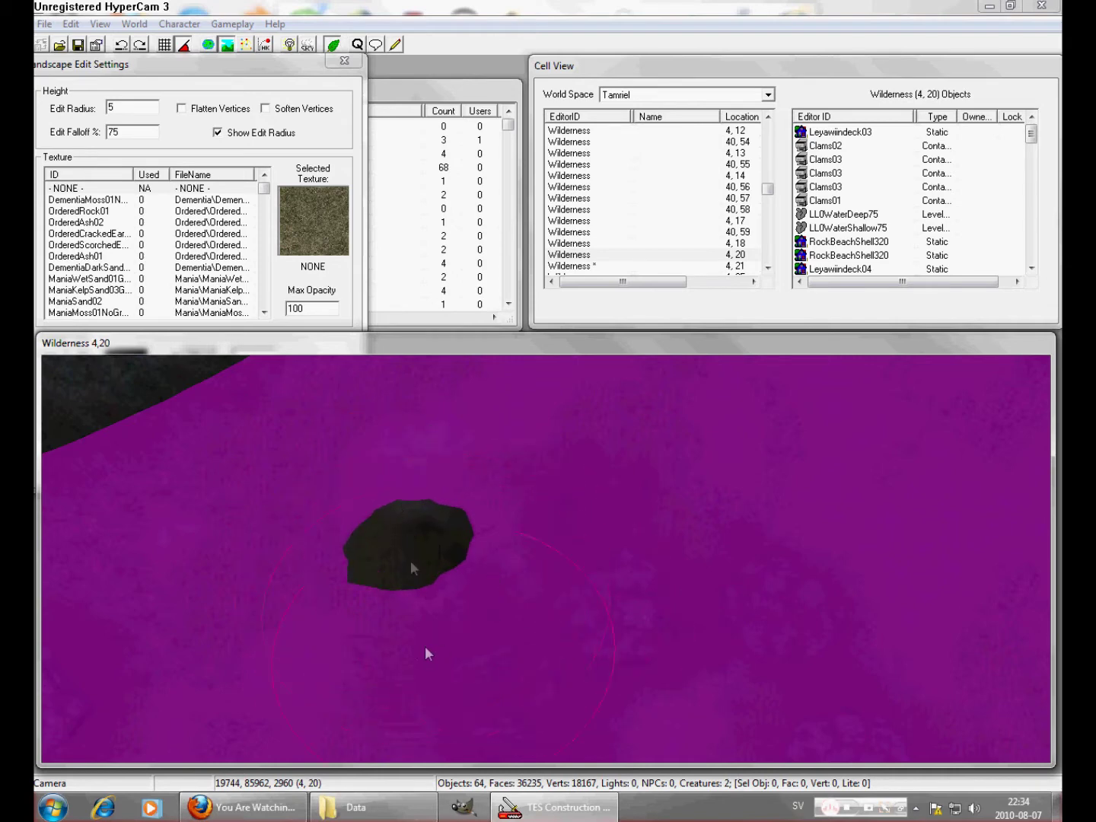
mouse_move(411, 566)
mouse_down()
mouse_move(435, 587)
mouse_move(415, 588)
mouse_move(393, 629)
mouse_up()
mouse_move(393, 628)
middle_down()
mouse_move(454, 511)
mouse_move(494, 505)
mouse_move(646, 360)
mouse_move(571, 448)
mouse_move(554, 505)
mouse_move(495, 502)
middle_up()
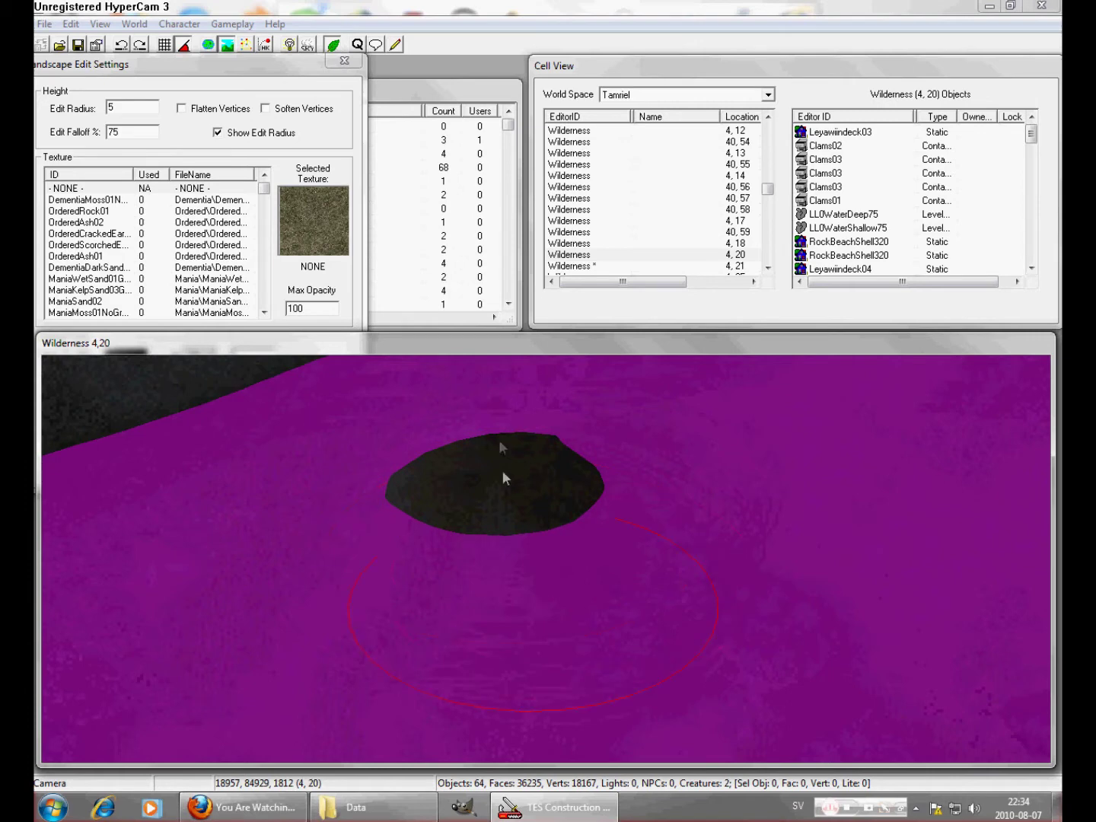
drag(523, 559, 534, 580)
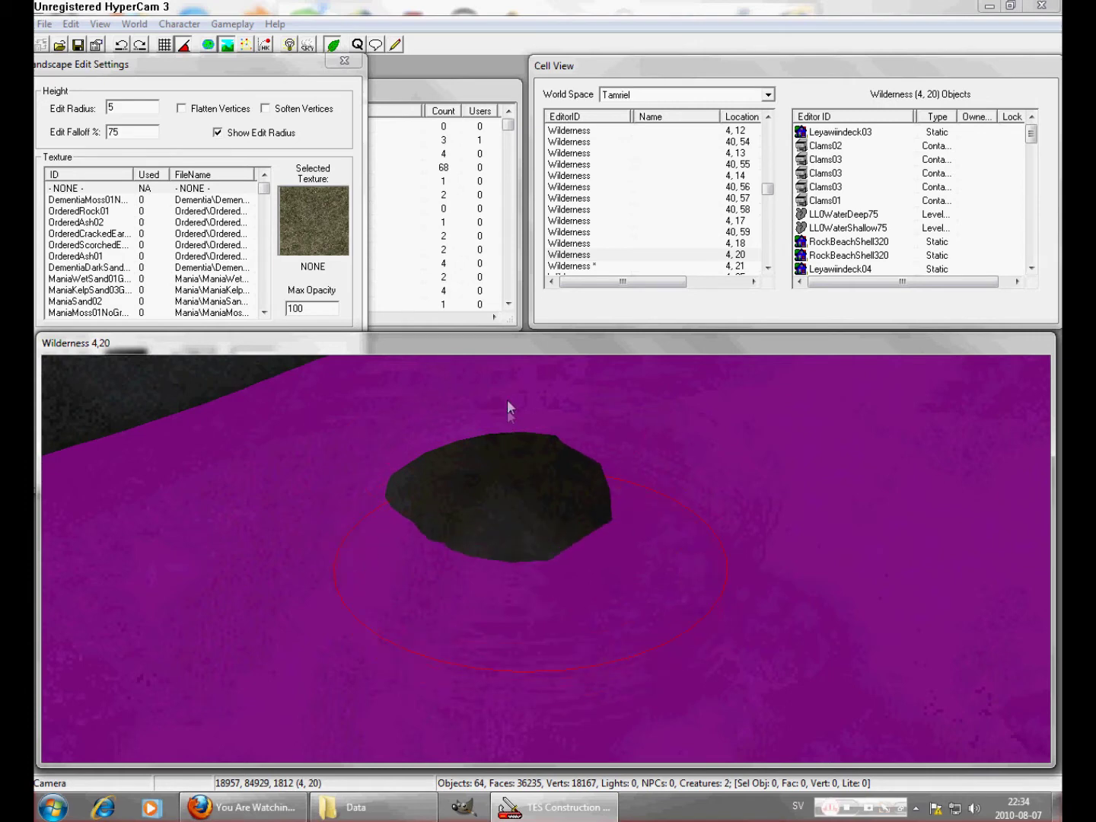
mouse_move(507, 399)
mouse_down()
mouse_move(536, 413)
mouse_move(469, 576)
mouse_move(651, 545)
mouse_up()
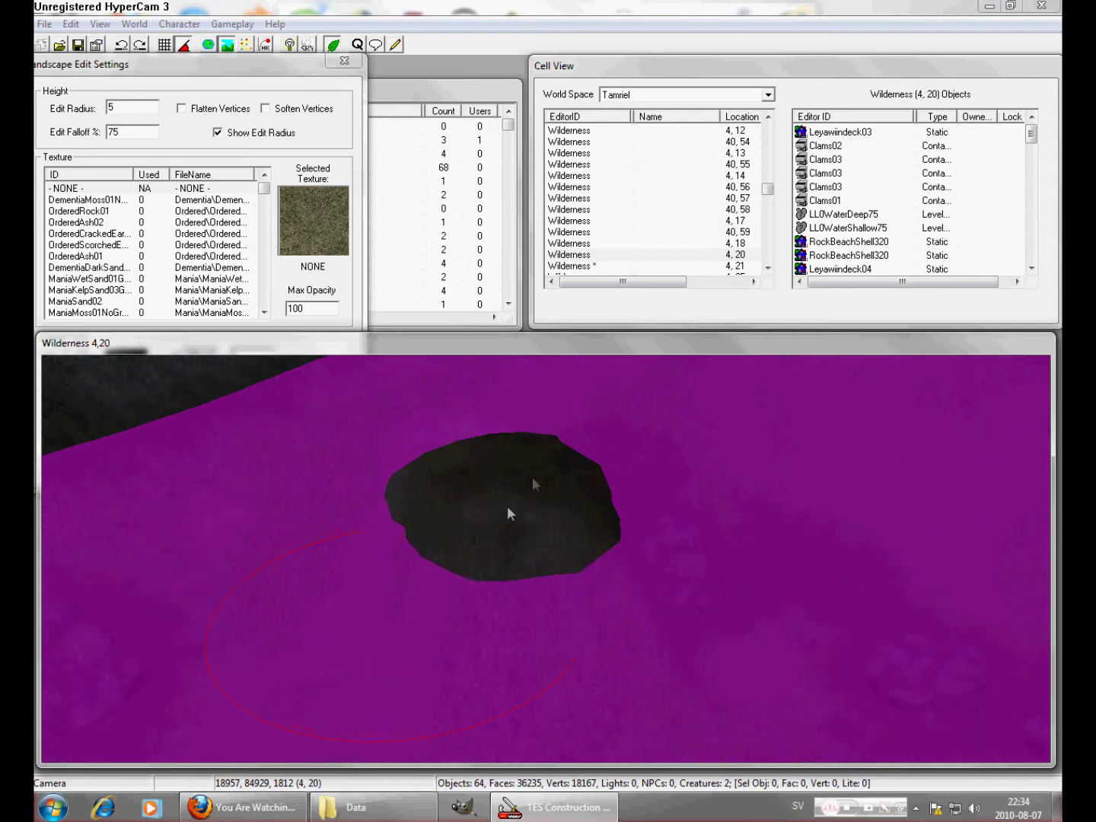
mouse_move(509, 513)
mouse_down()
mouse_move(496, 506)
mouse_move(499, 449)
mouse_move(524, 445)
mouse_move(388, 559)
mouse_up()
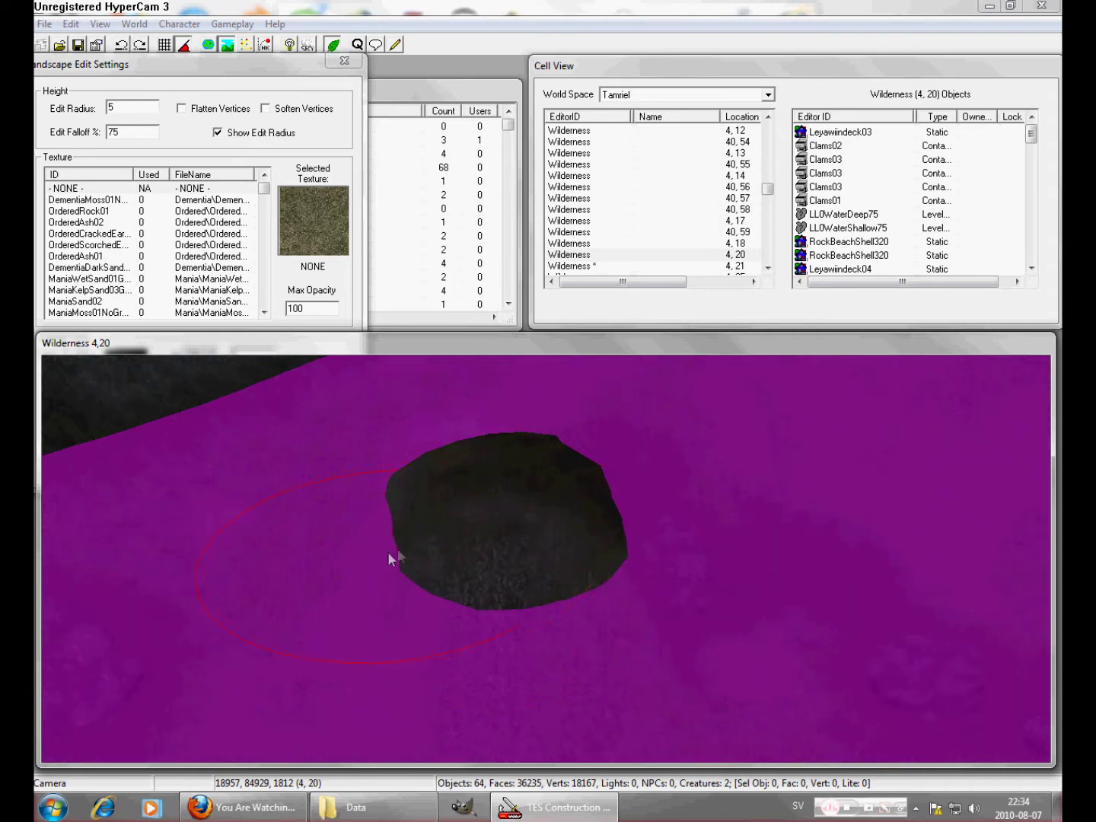
mouse_move(490, 607)
mouse_down()
mouse_move(488, 629)
mouse_move(487, 507)
mouse_move(507, 506)
mouse_up()
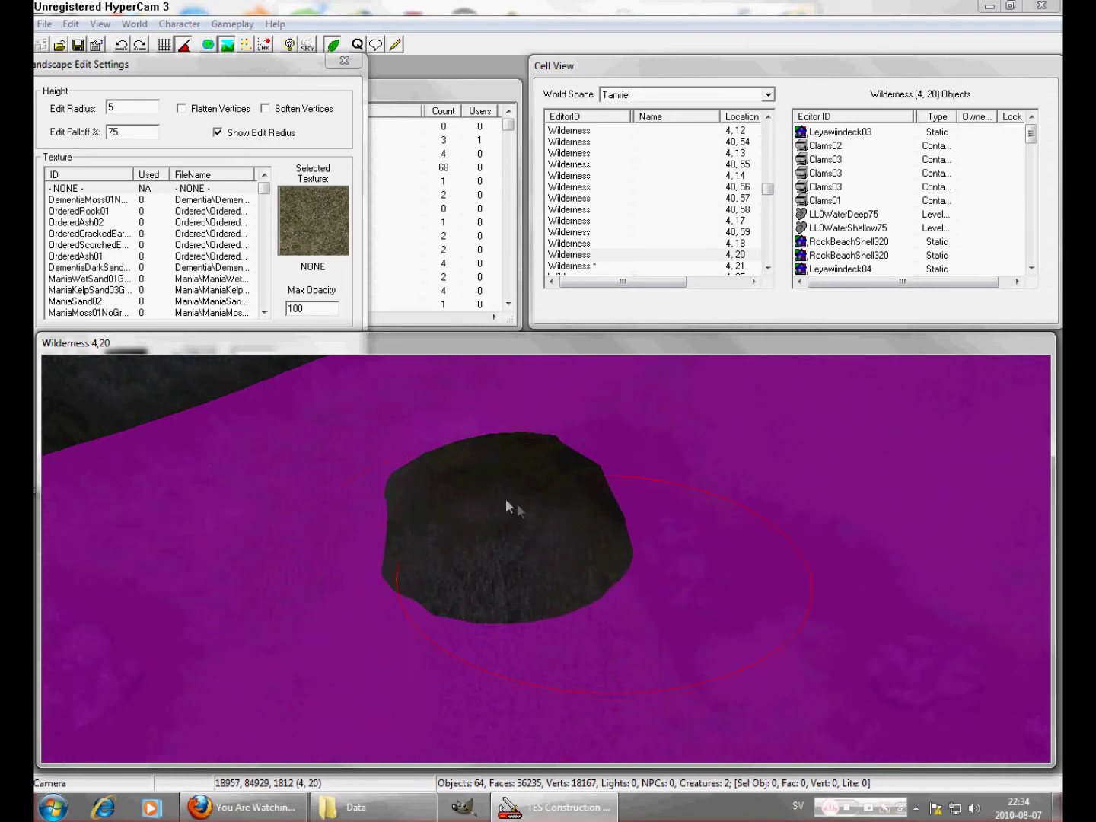
mouse_move(480, 575)
mouse_down()
mouse_move(524, 504)
mouse_move(449, 522)
mouse_up()
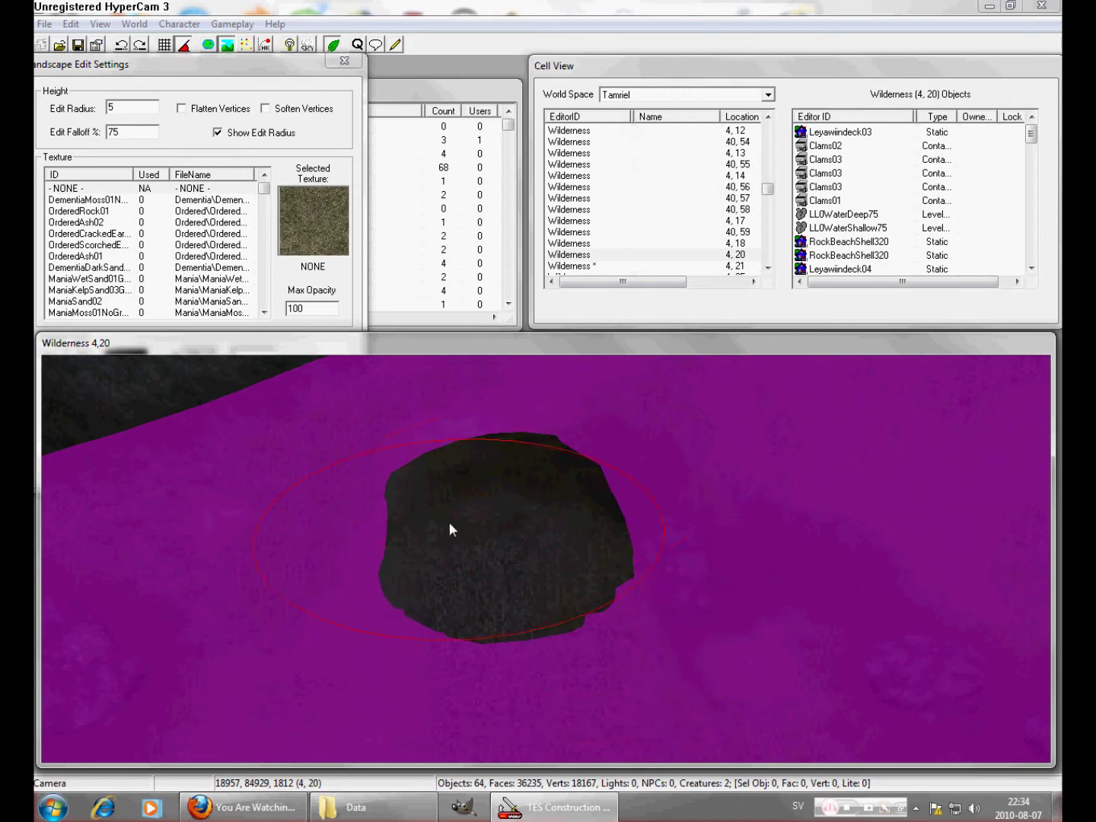
Step: Reshape and even out the island's top and edges from a low viewing angle, keeping it as an elongated, fairly level mound
mouse_move(449, 522)
shift+middle_down()
mouse_move(747, 552)
mouse_move(513, 463)
mouse_move(450, 532)
mouse_move(794, 378)
shift+middle_up()
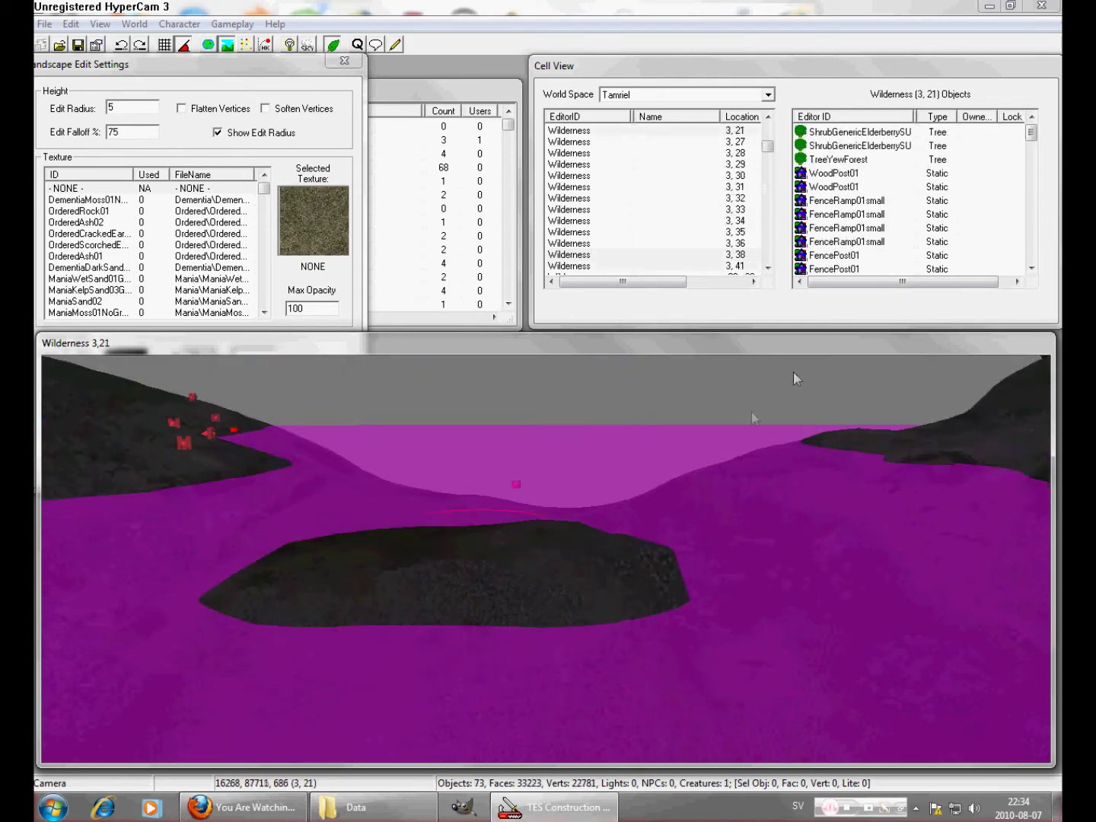
drag(519, 566, 522, 630)
mouse_move(406, 574)
mouse_down()
mouse_move(439, 597)
mouse_move(481, 564)
mouse_up()
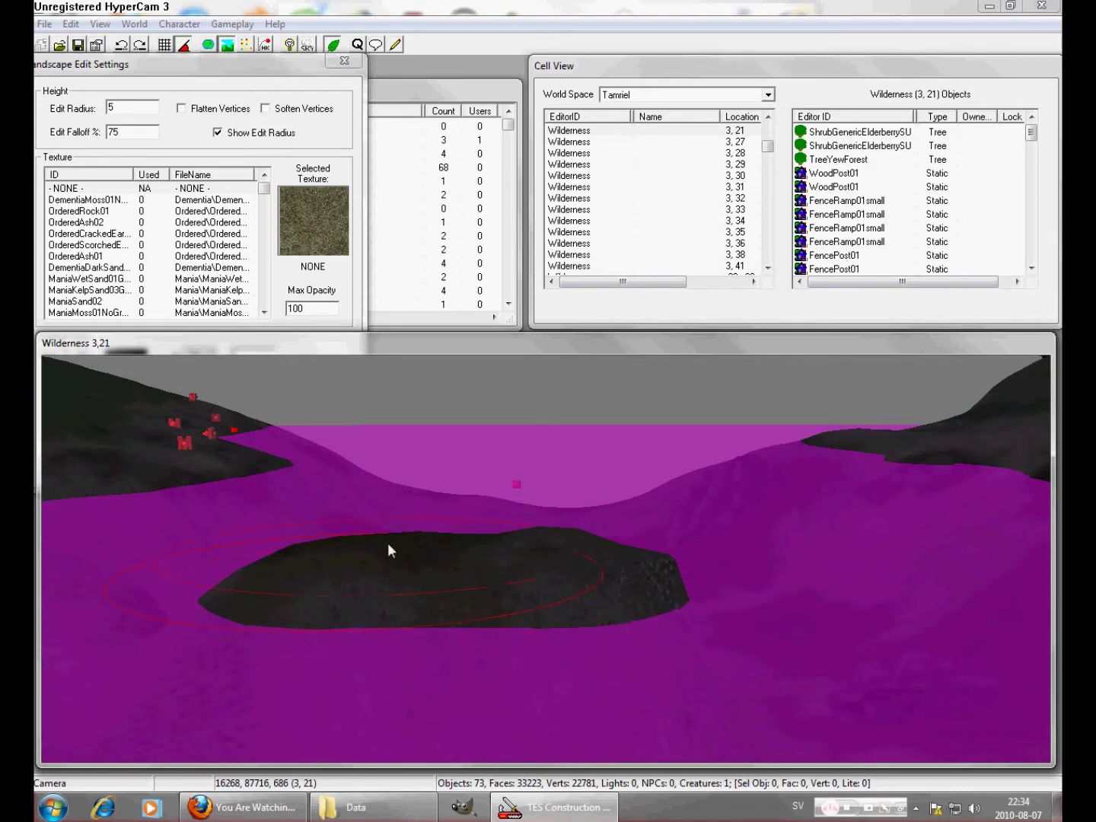
shift+middle_drag(387, 542, 508, 551)
scroll(508, 551, up, 1)
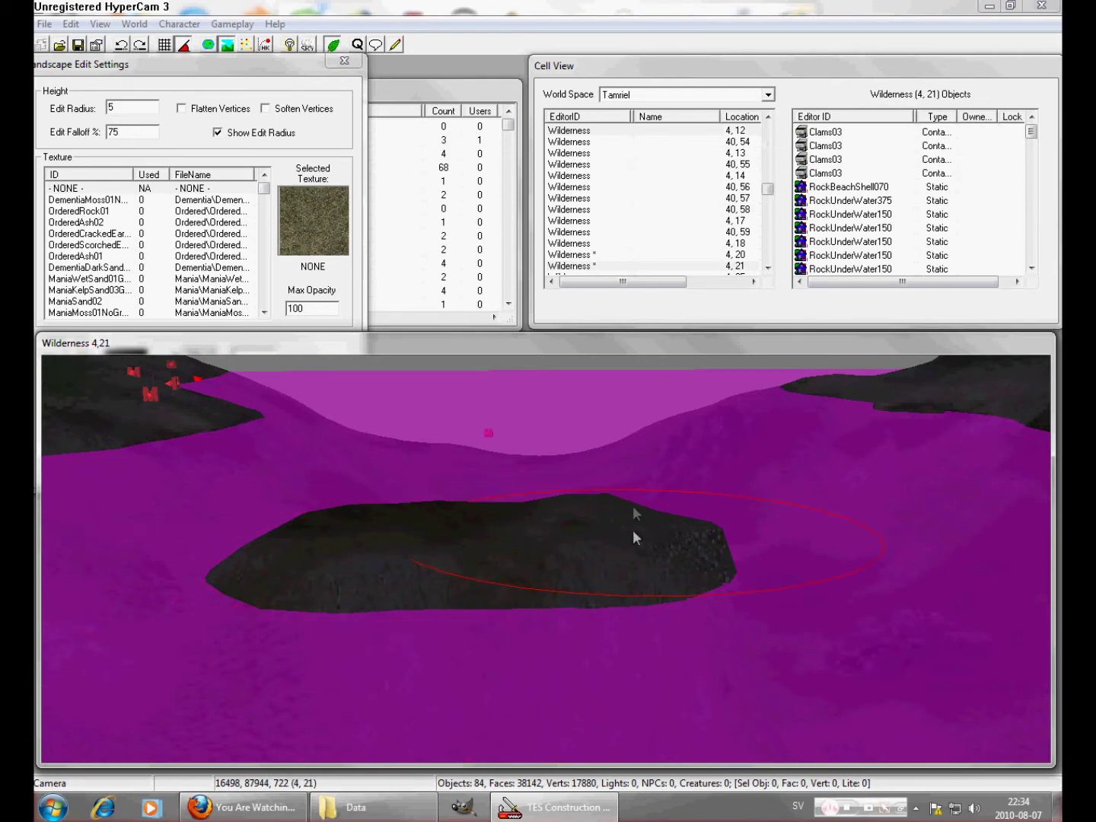
mouse_move(636, 538)
mouse_down()
mouse_move(636, 565)
mouse_move(621, 525)
mouse_up()
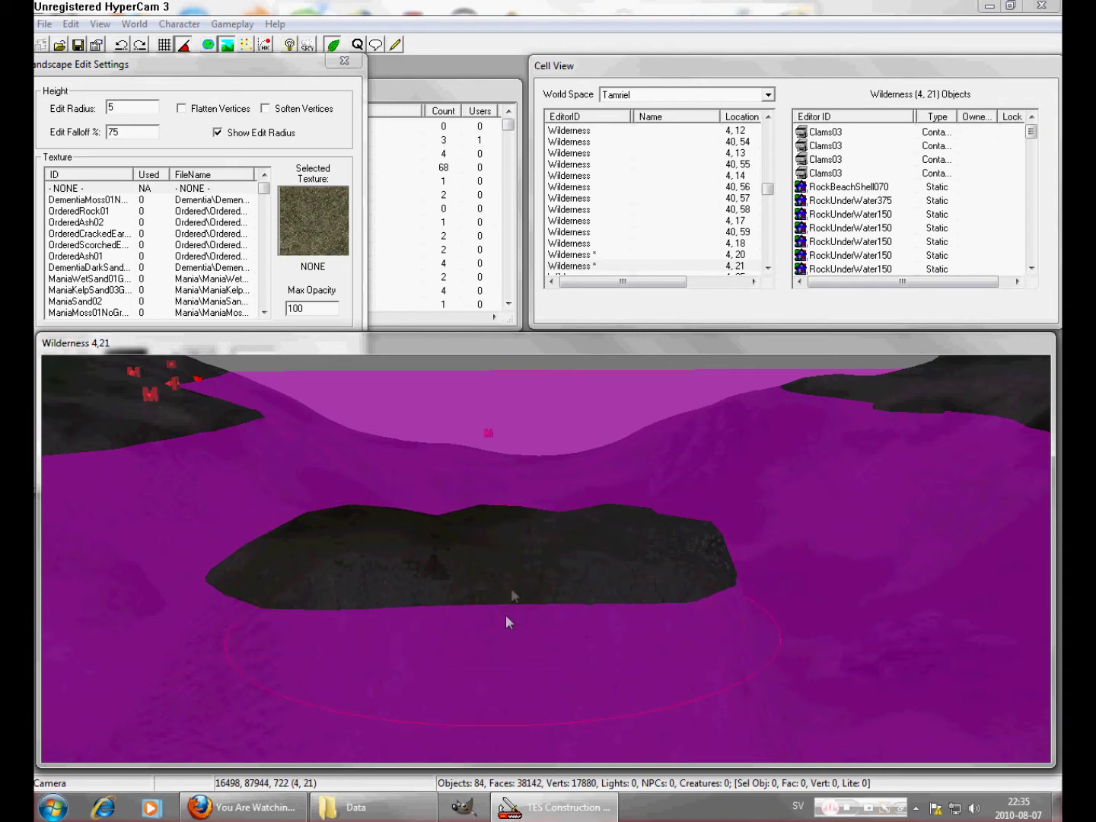
middle_drag(505, 615, 507, 571)
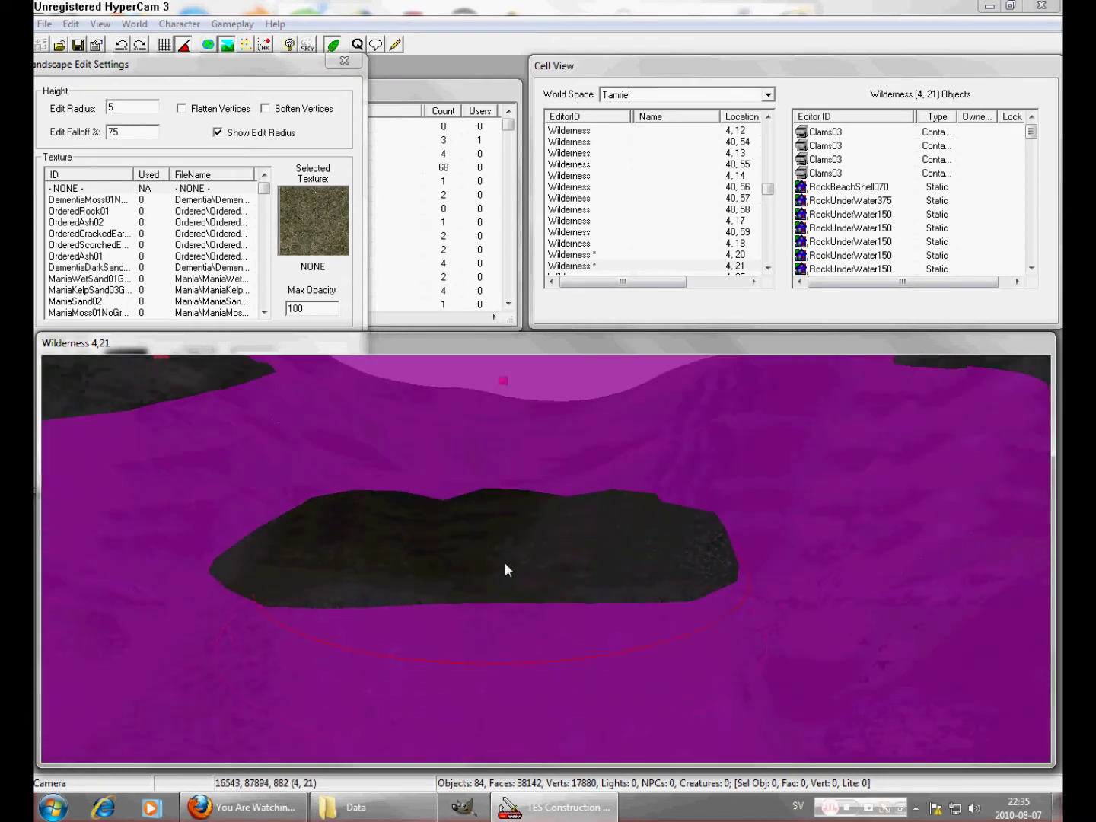
drag(374, 550, 525, 495)
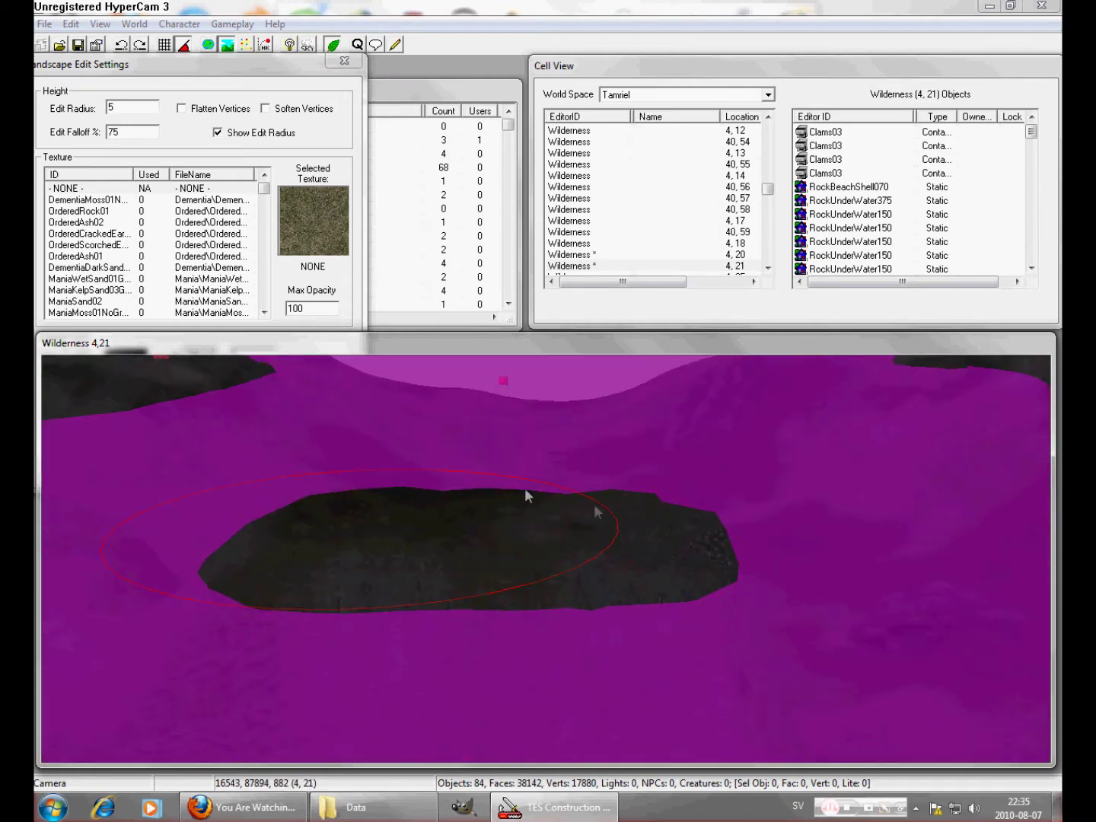
middle_drag(623, 524, 522, 509)
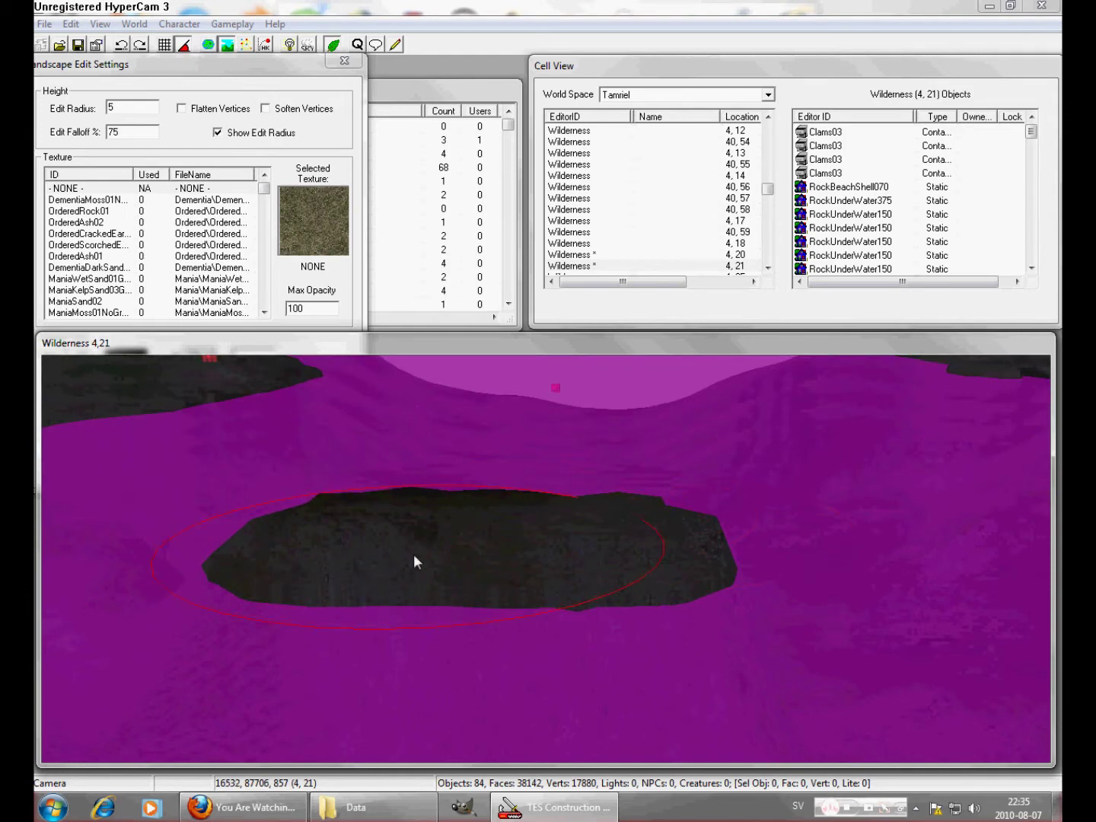
Step: Paint the island's surface with the TerrainHDForestGrassLeaves landscape texture at 100 maximum opacity and check the coverage from above
click(226, 74)
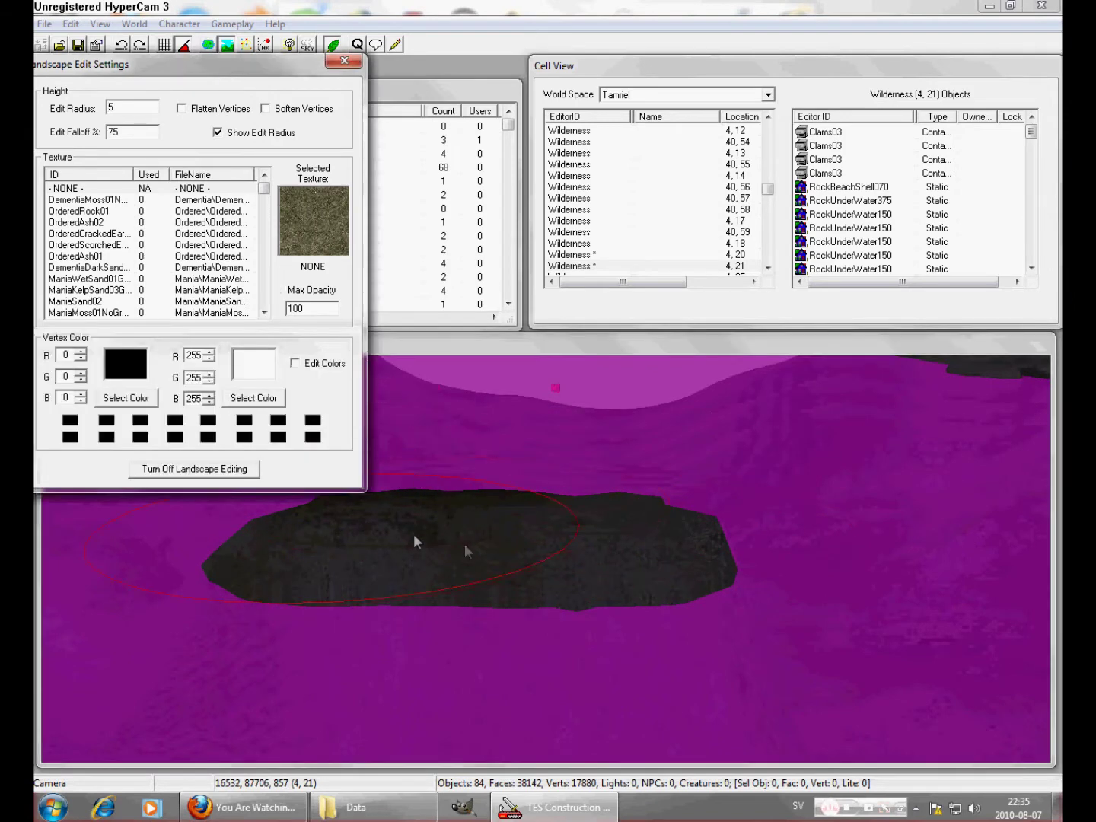
click(214, 212)
scroll(214, 219, down, 5)
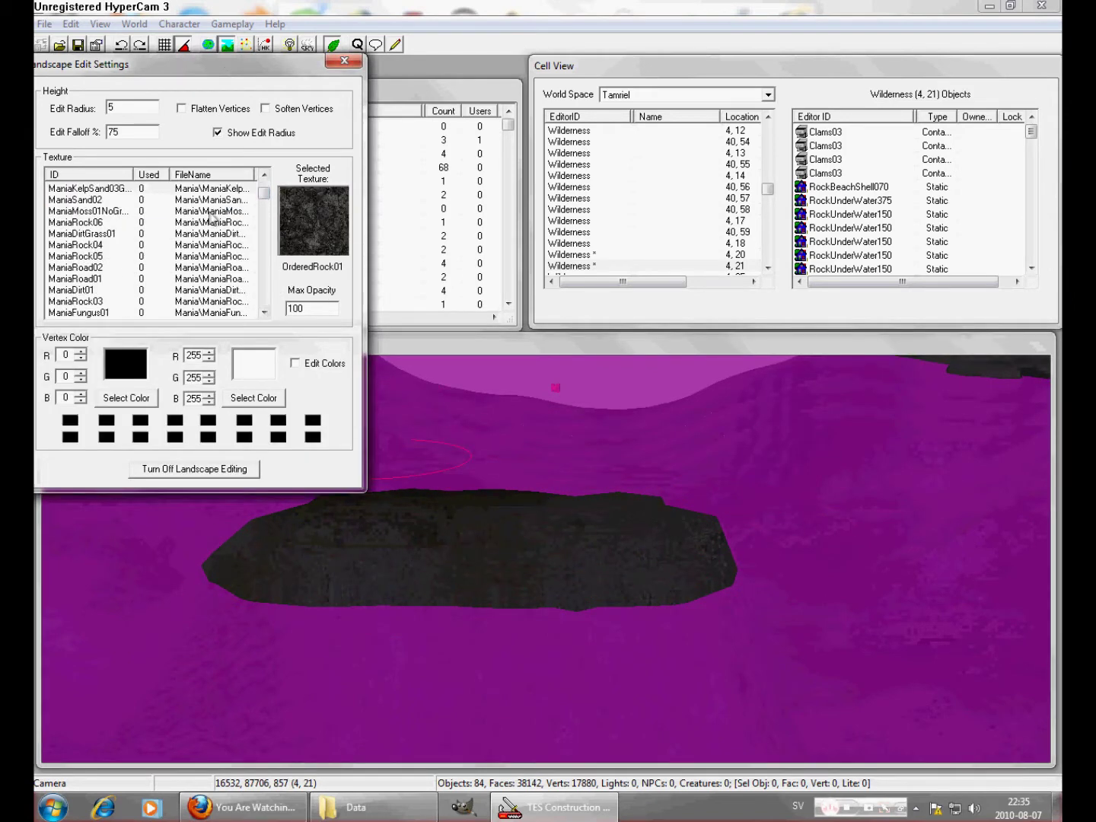
scroll(214, 219, down, 6)
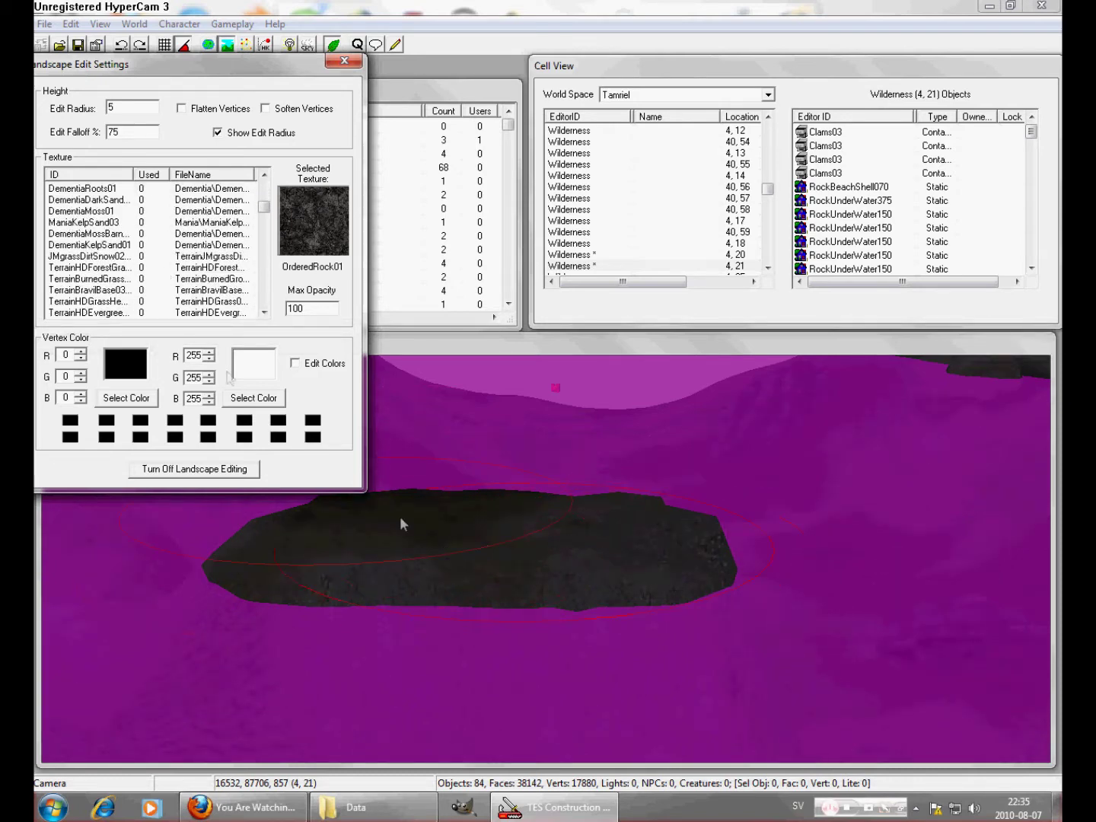
click(114, 268)
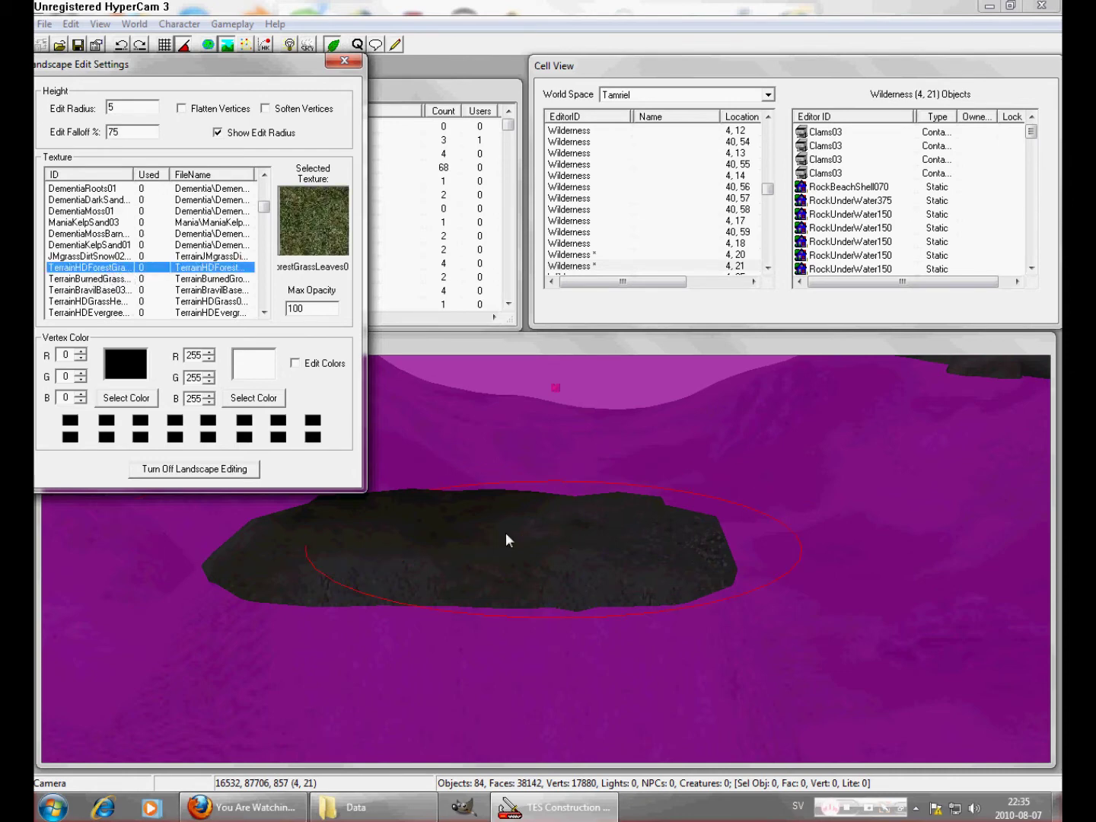
mouse_move(506, 538)
mouse_down()
mouse_move(524, 516)
mouse_move(544, 544)
mouse_up()
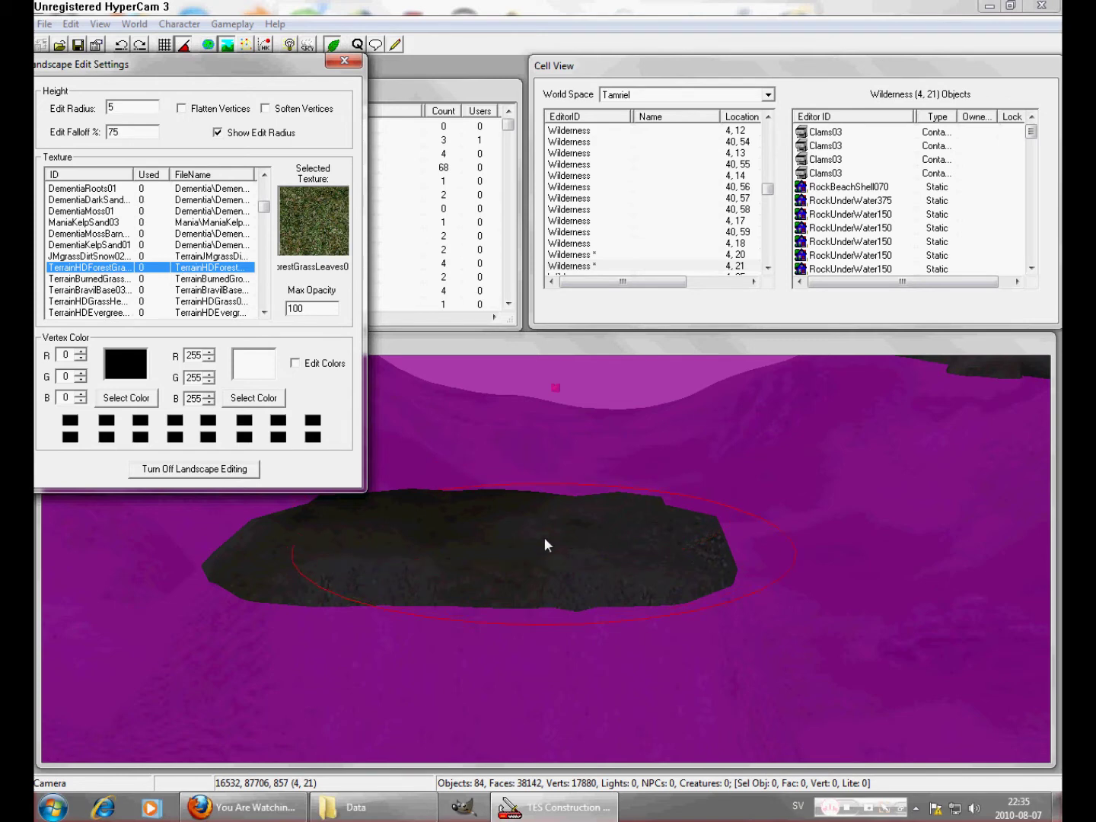
drag(618, 548, 367, 537)
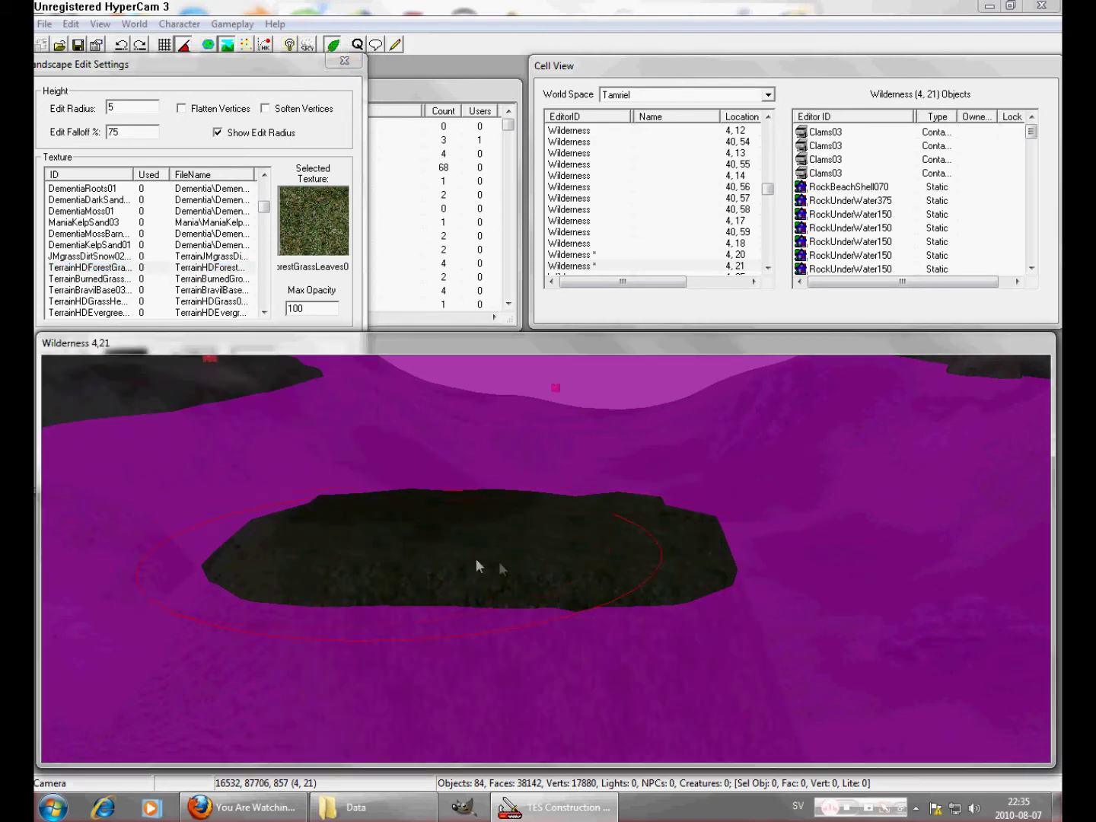
shift+middle_drag(415, 535, 418, 641)
shift+middle_drag(459, 546, 546, 565)
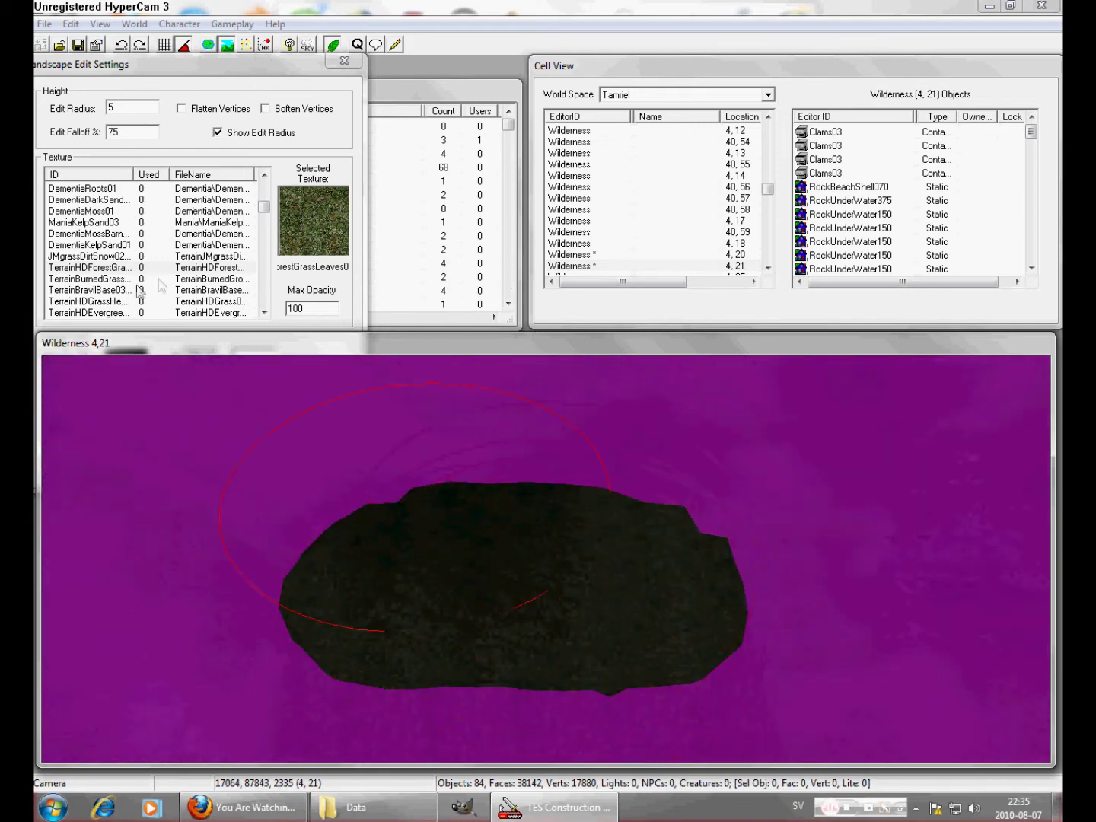
Step: Leave landscape editing, then move the Object Window up under the toolbar and extend its height towards the render view
click(227, 46)
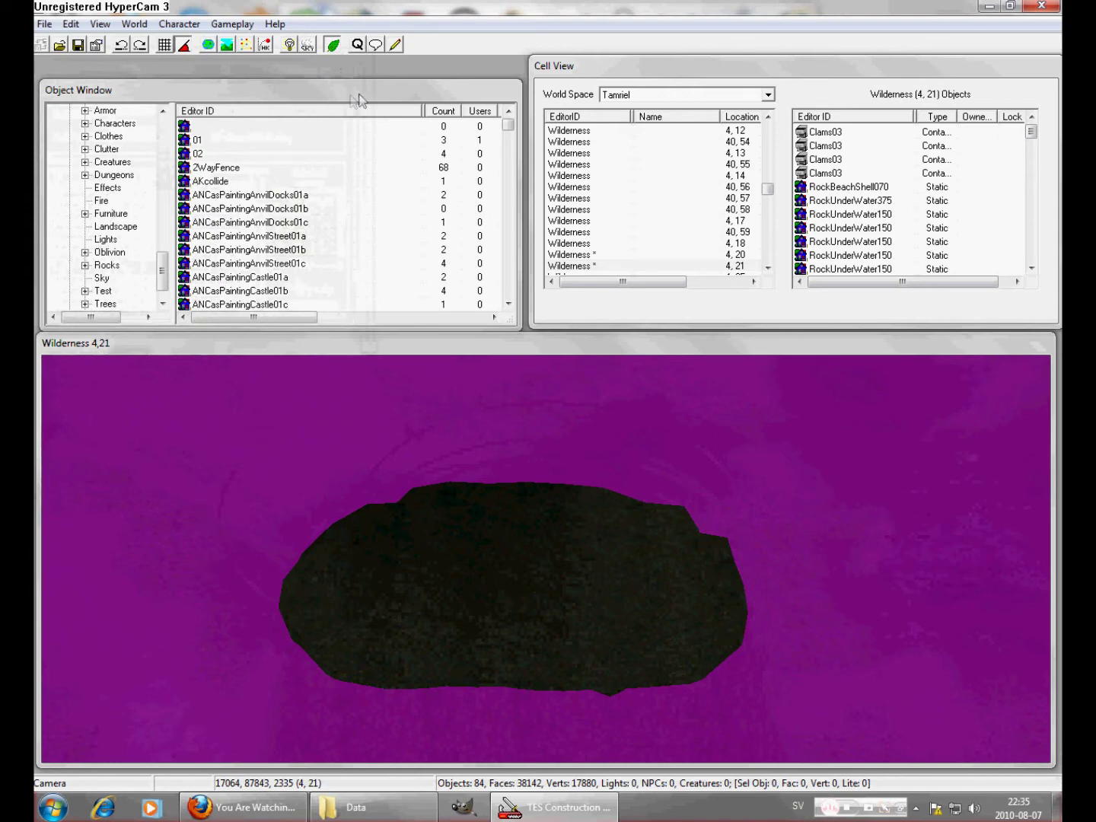
drag(357, 95, 343, 69)
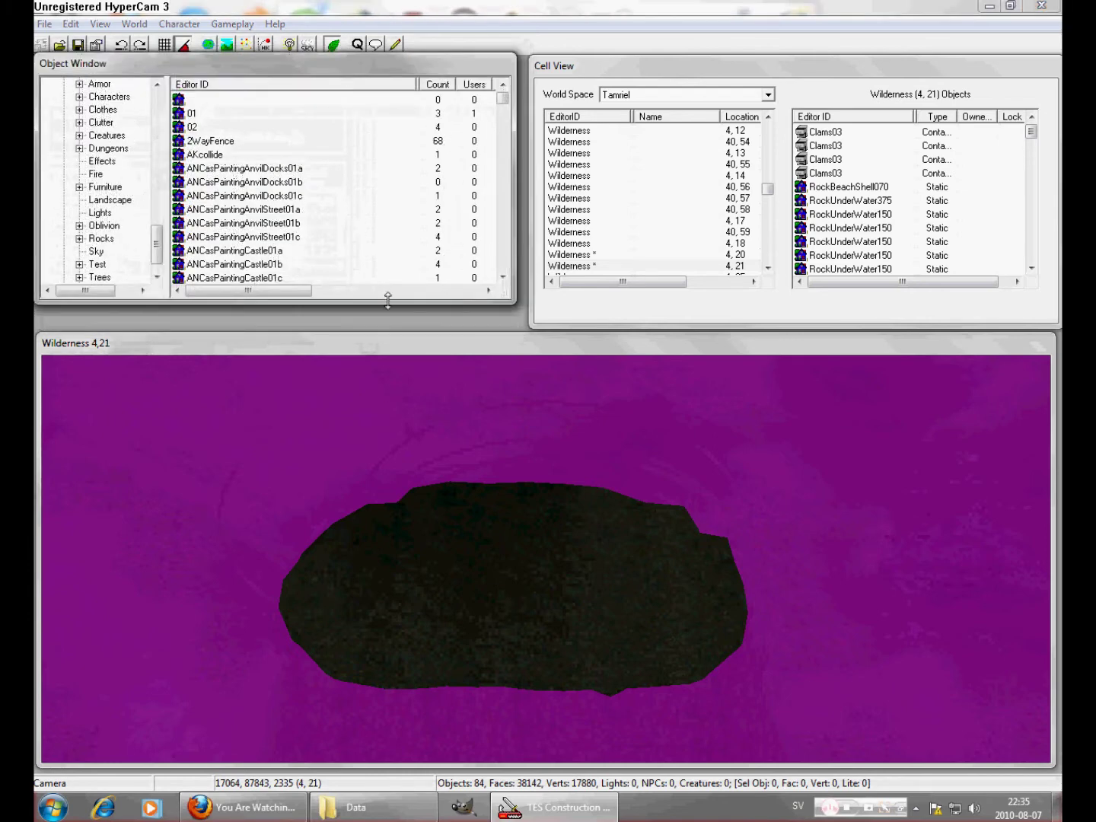
drag(388, 301, 385, 325)
Step: Place the static CheydinhalHouseMiddle02 from the Cheydinhal architecture category on the island in Wilderness 4, 21
drag(175, 282, 176, 166)
click(125, 213)
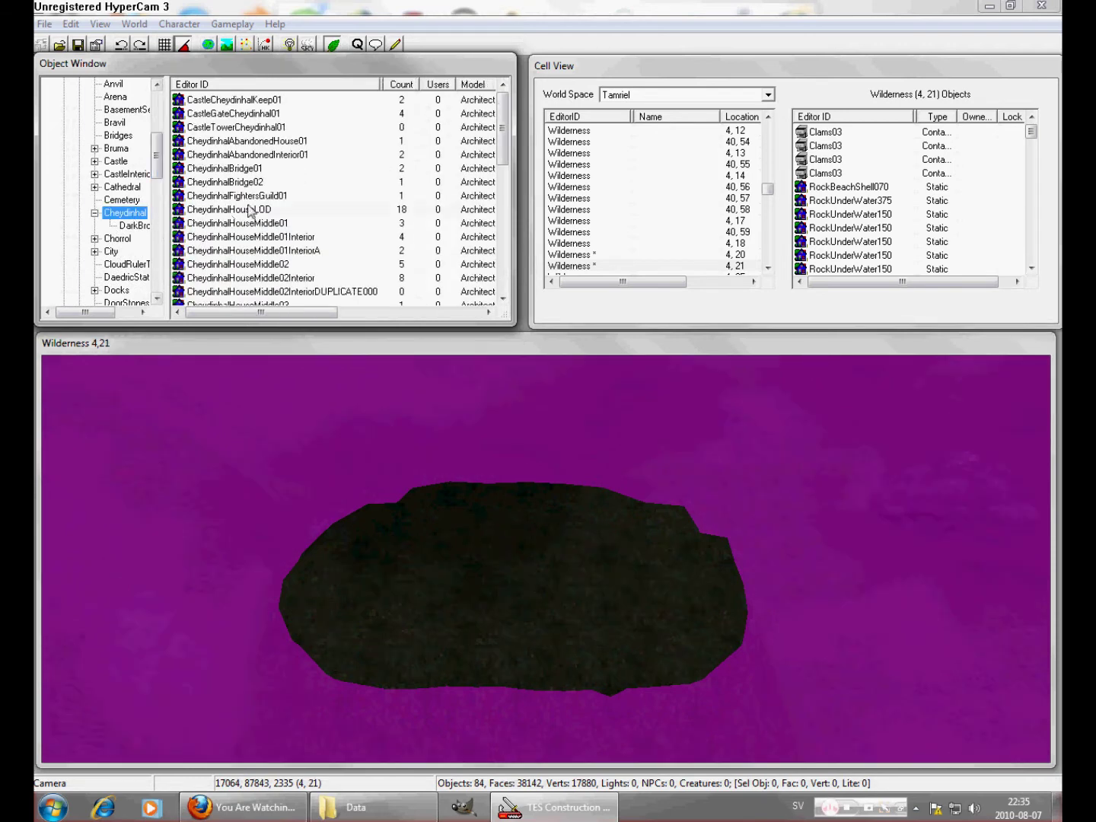
click(245, 210)
scroll(310, 272, down, 2)
click(241, 182)
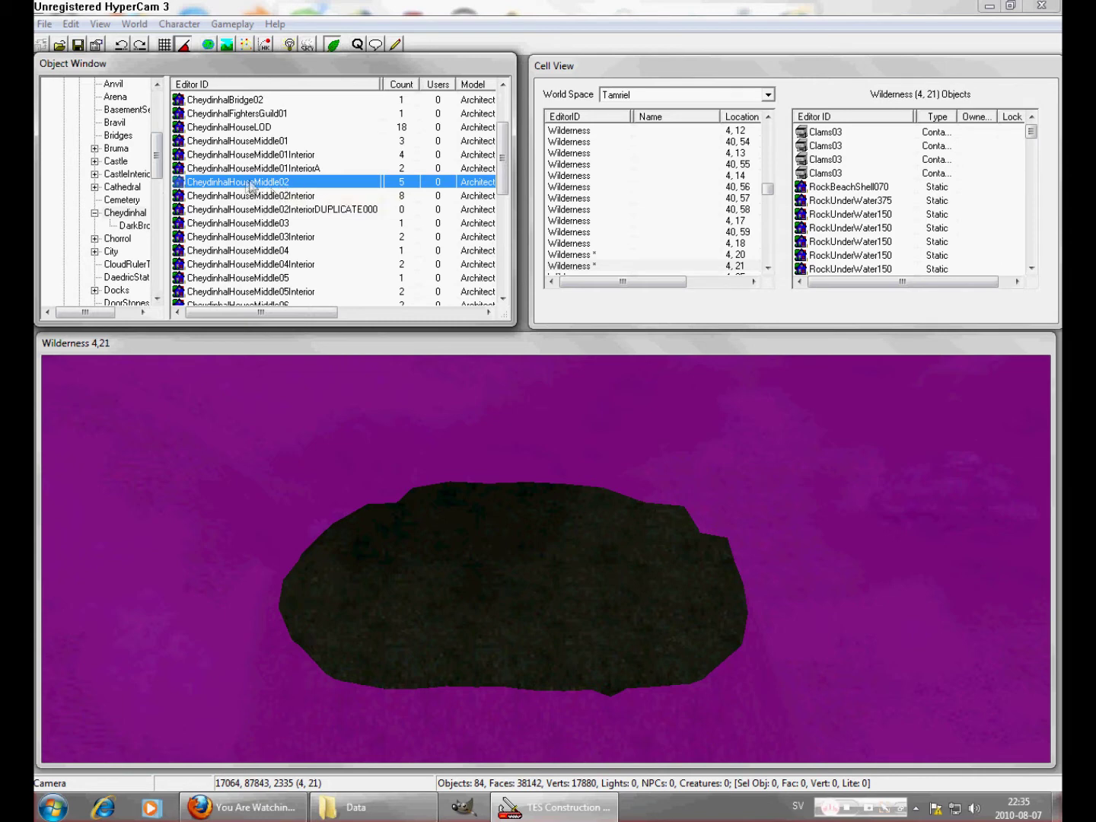
drag(418, 414, 512, 580)
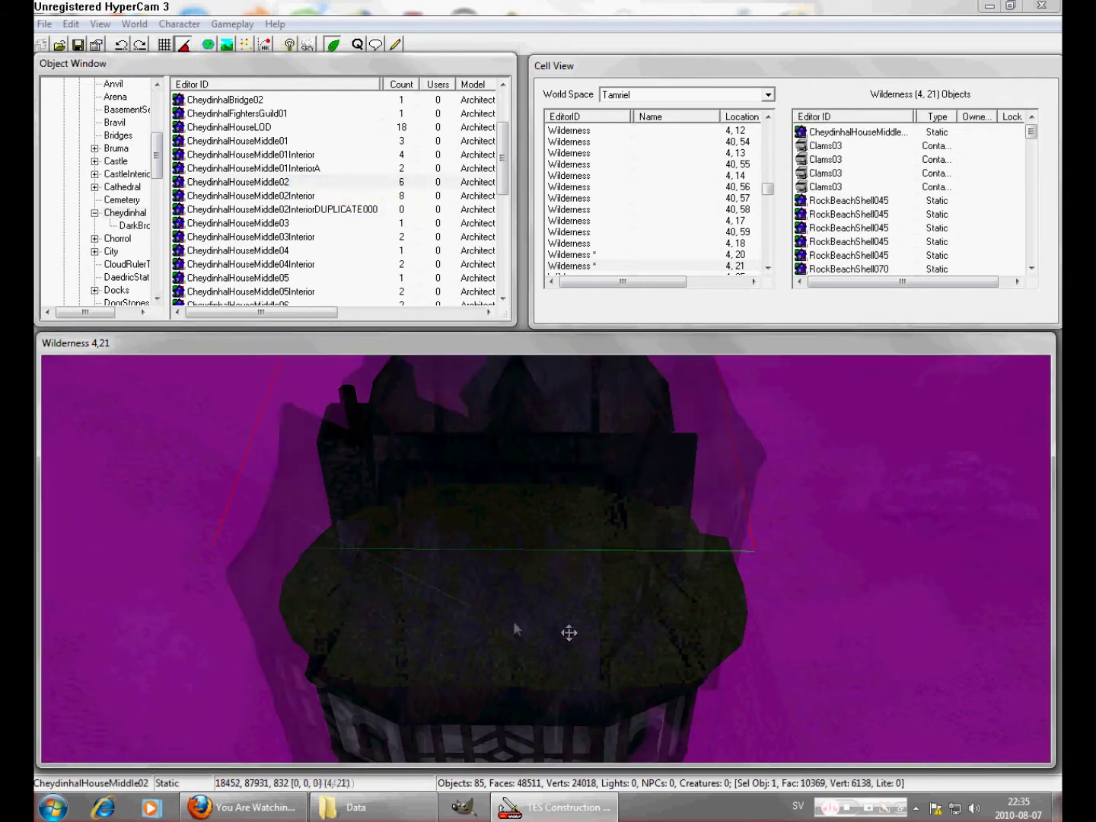
Step: Rotate the placed Cheydinhal house to about 89 degrees around its vertical axis and check its orientation
mouse_move(478, 612)
right_down()
mouse_move(462, 600)
mouse_move(489, 609)
right_up()
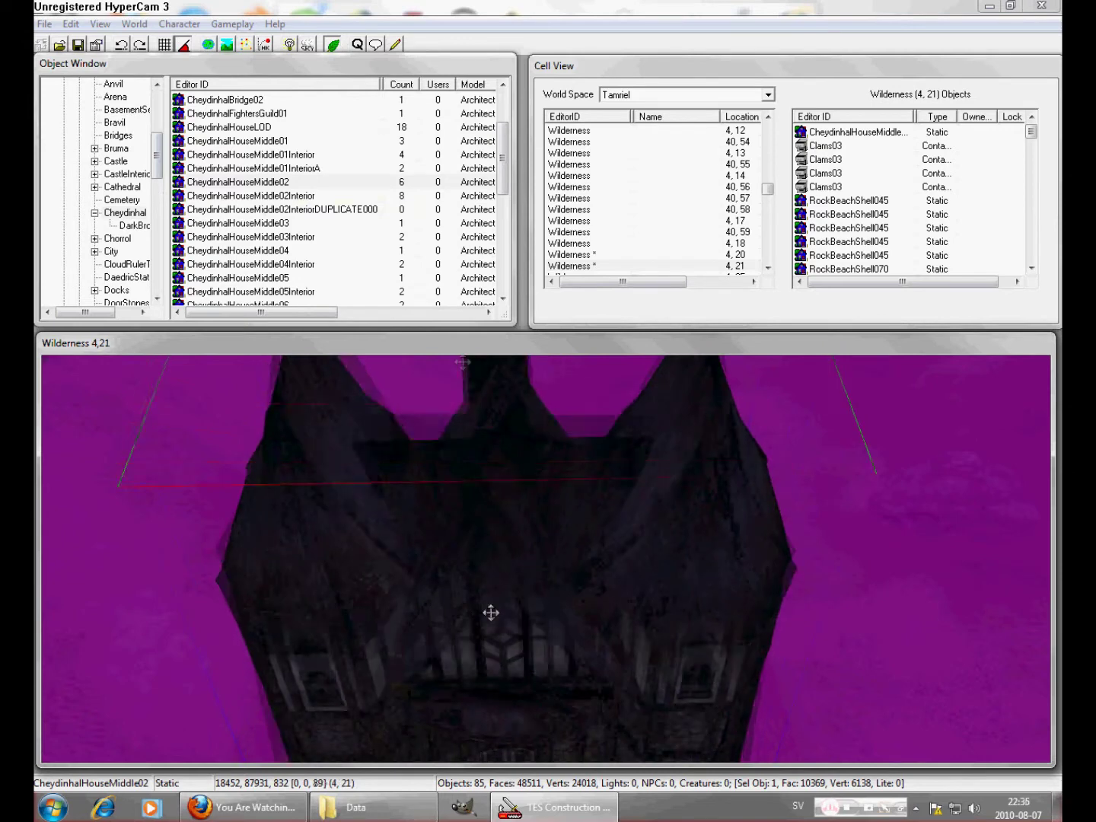
key(shift)
scroll(532, 607, down, 5)
scroll(531, 606, up, 5)
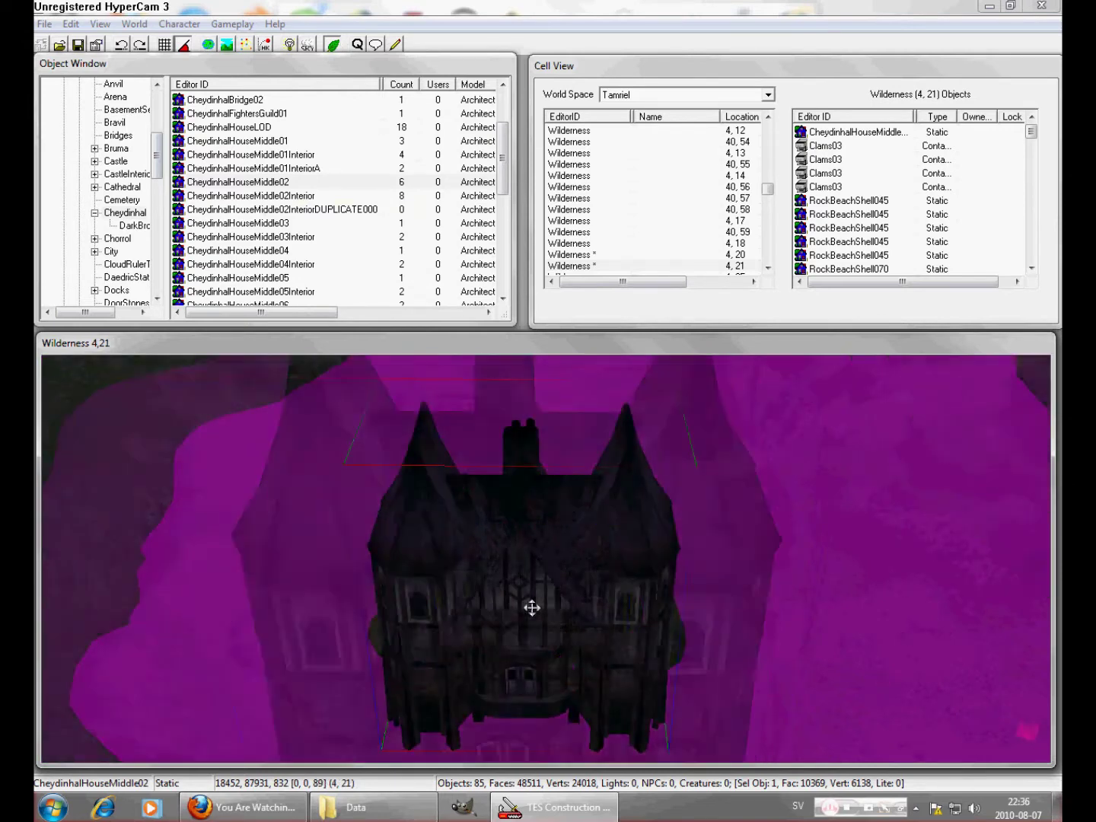
key(shift)
scroll(565, 545, down, 3)
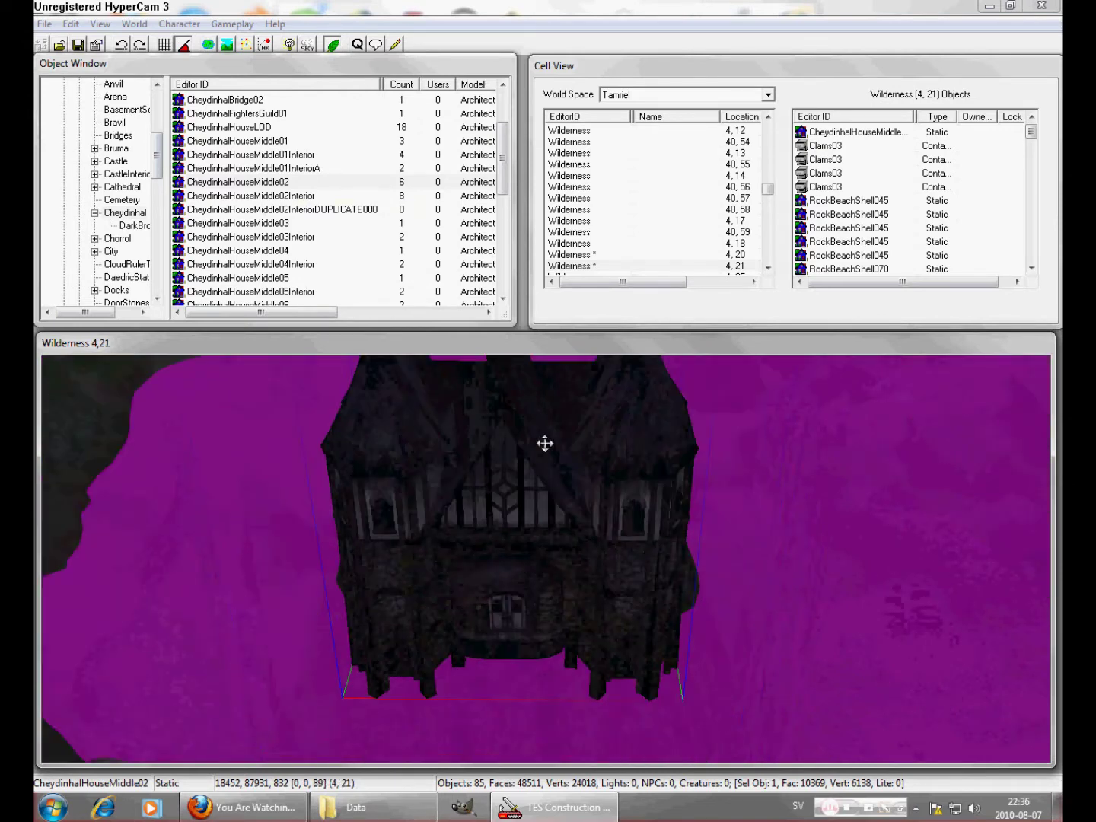
Step: Move the house across the island to about X 19005, Y 87970 and align its Z rotation to about 89 degrees
mouse_move(520, 622)
right_down()
mouse_move(531, 600)
mouse_move(562, 606)
mouse_move(516, 607)
right_up()
drag(516, 607, 526, 496)
scroll(526, 496, up, 3)
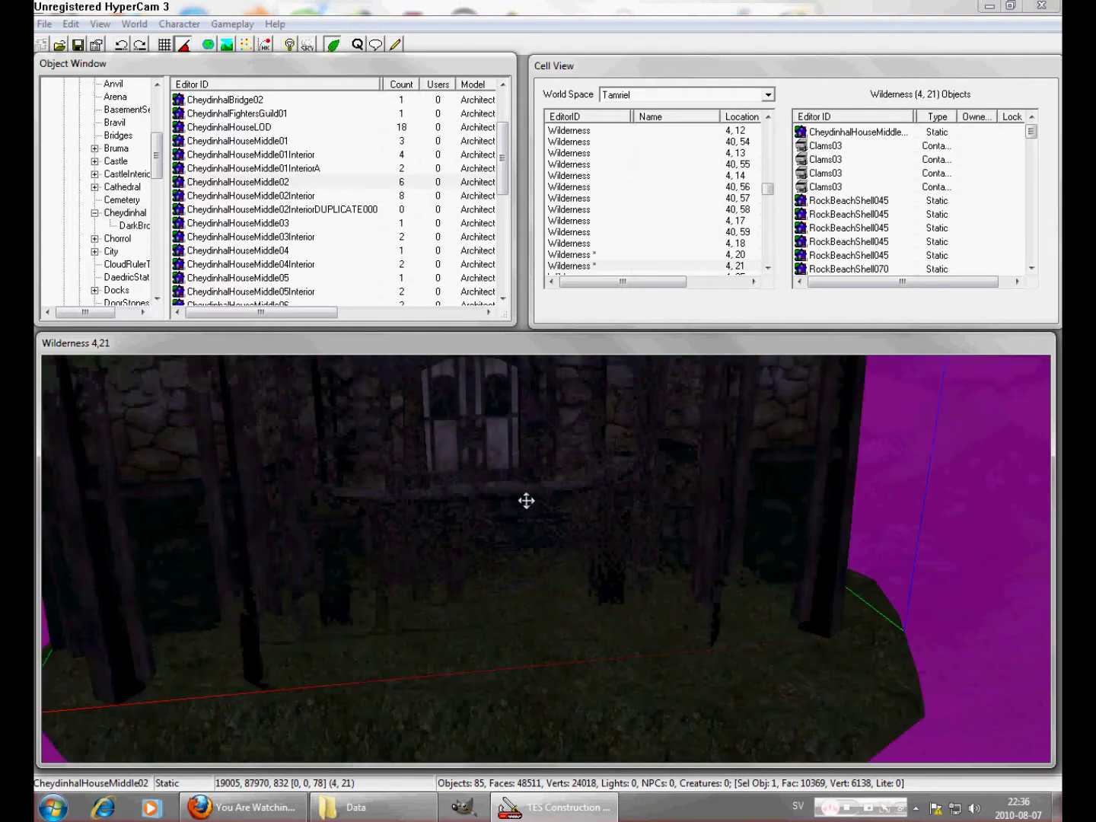
scroll(525, 499, down, 2)
right_drag(545, 498, 593, 638)
scroll(593, 635, down, 3)
shift+middle_drag(269, 555, 121, 525)
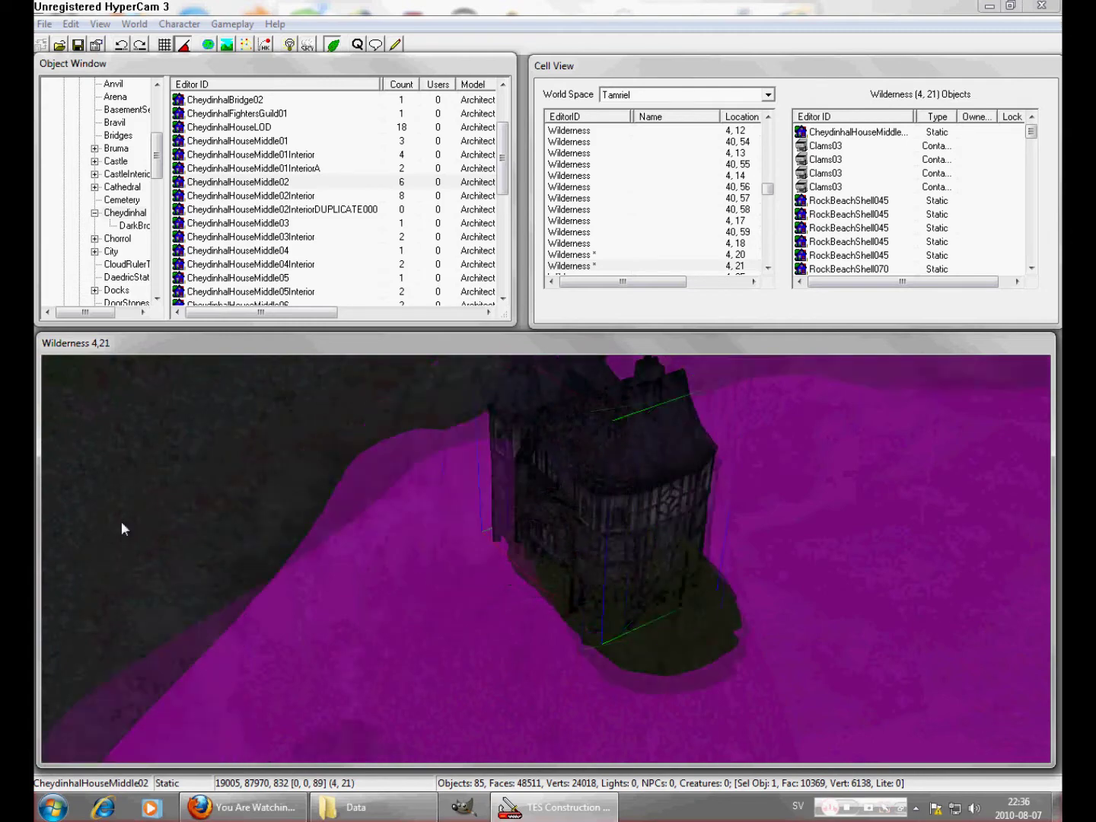
Step: Shift the house farther back on the island to about X 19140, Y 87944, leaving grass in front of its door
drag(590, 563, 655, 560)
shift+middle_drag(652, 557, 627, 508)
scroll(584, 577, up, 3)
scroll(584, 577, down, 3)
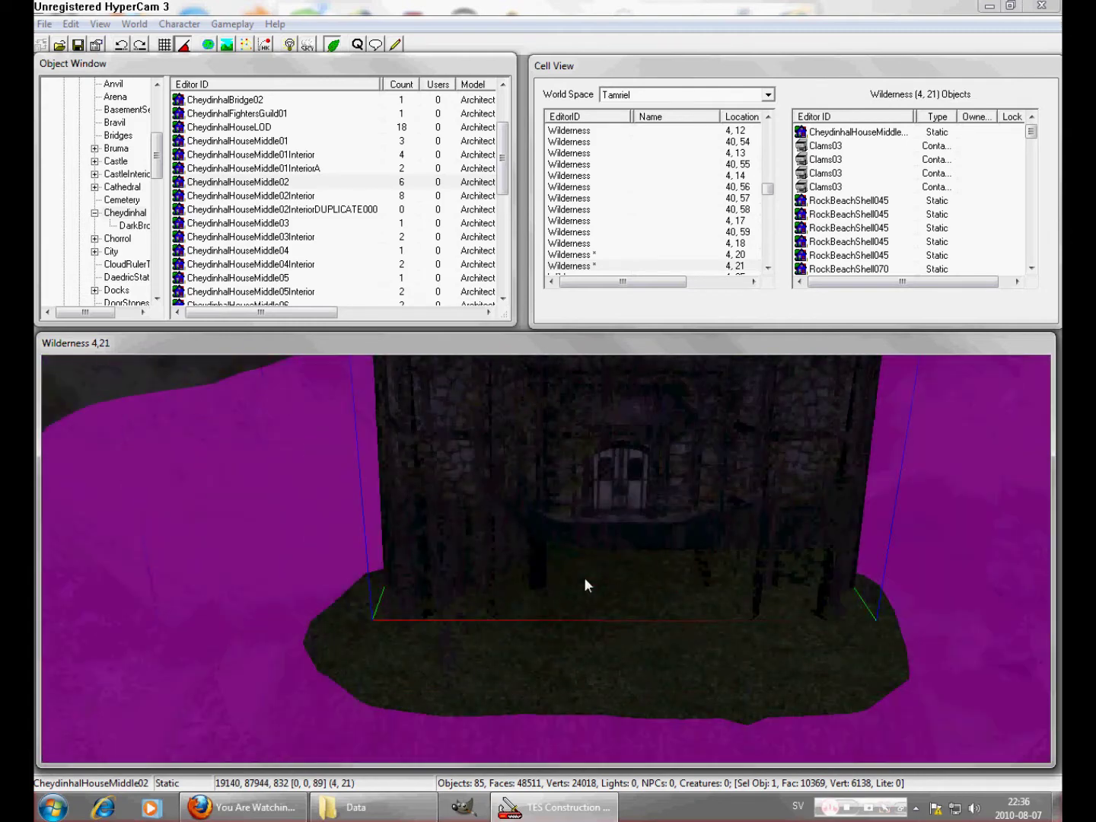
shift+middle_drag(456, 552, 499, 494)
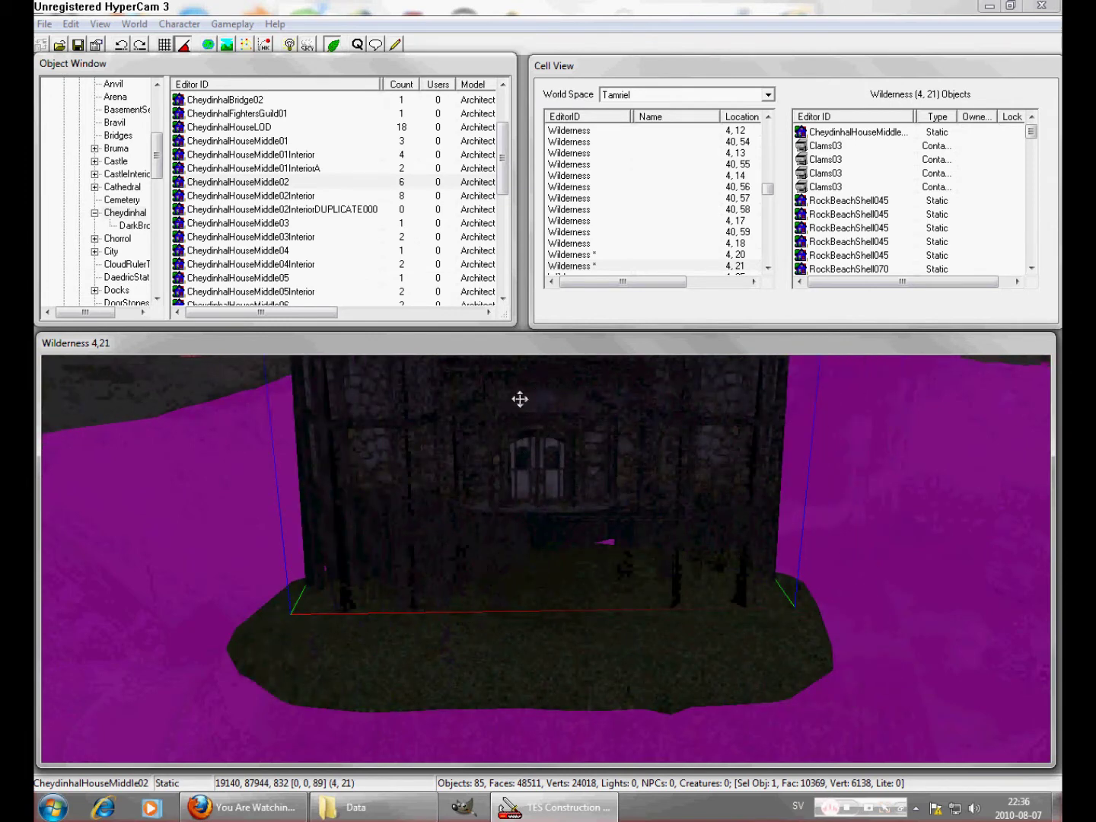
Step: Lower the house onto the island's ground, fine-tuning its Z position to about 556 in its reference data
drag(520, 399, 539, 527)
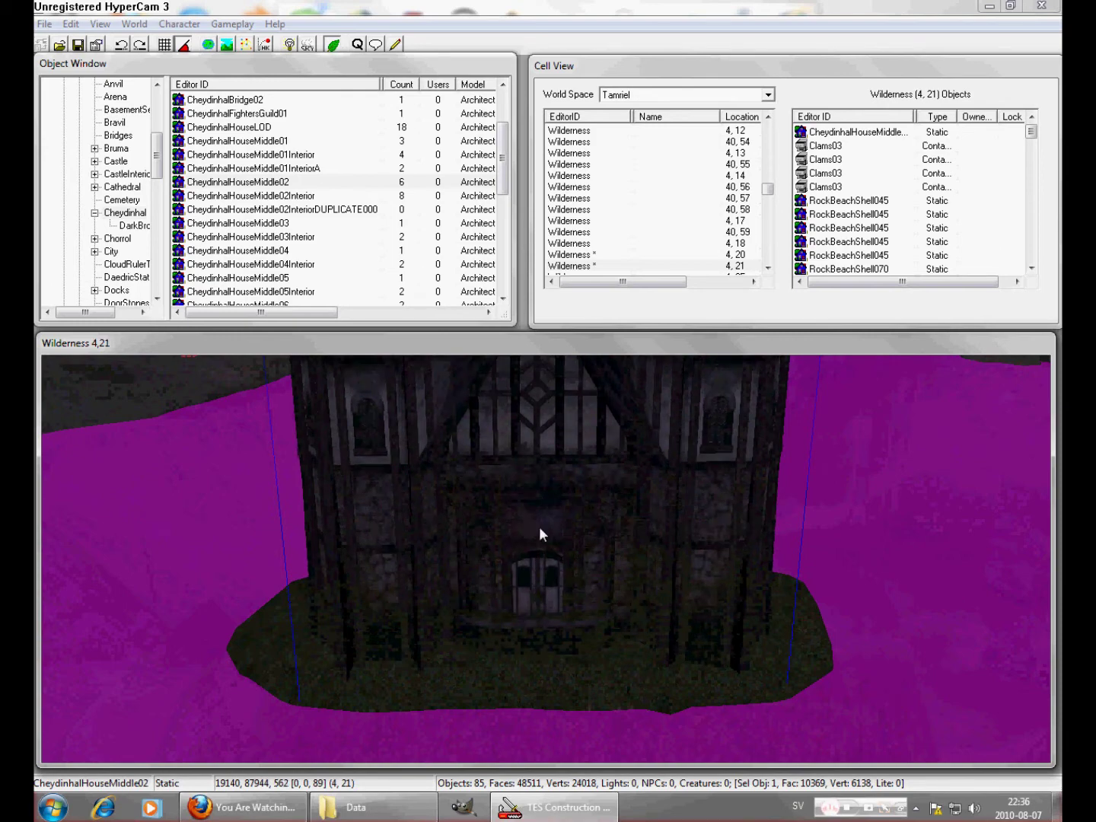
double_click(539, 528)
drag(573, 209, 224, 148)
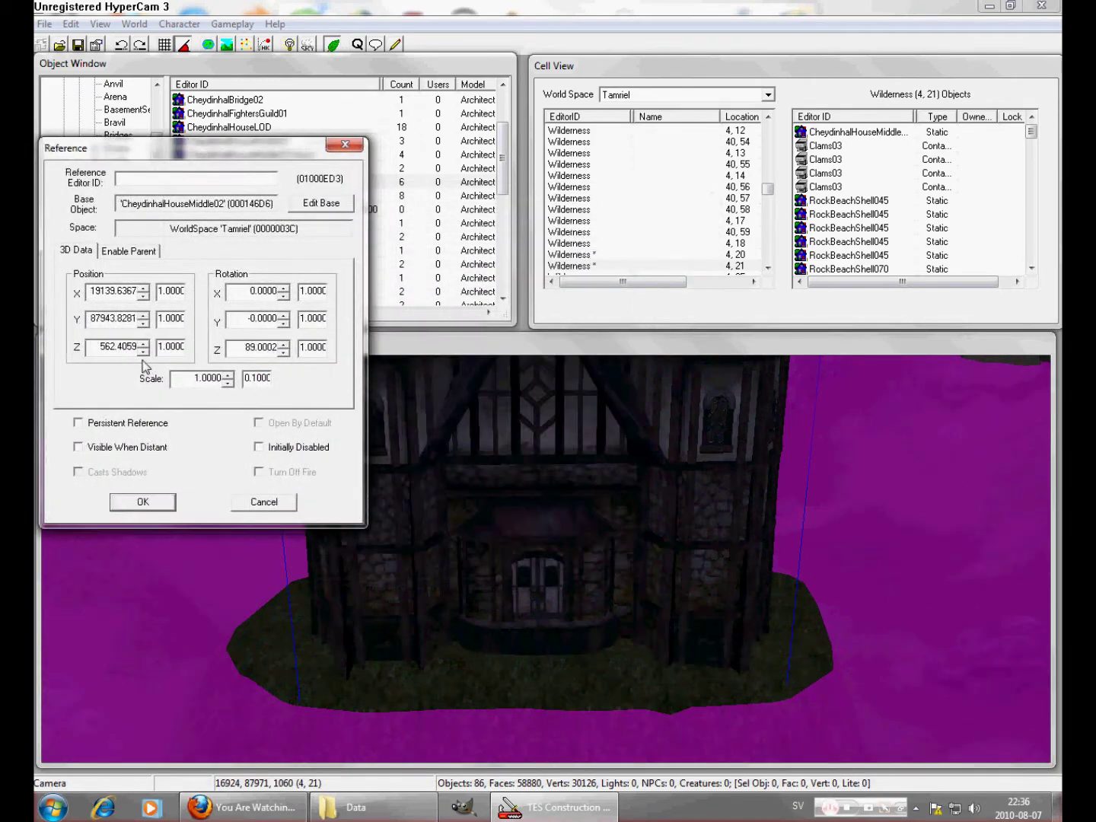
click(133, 505)
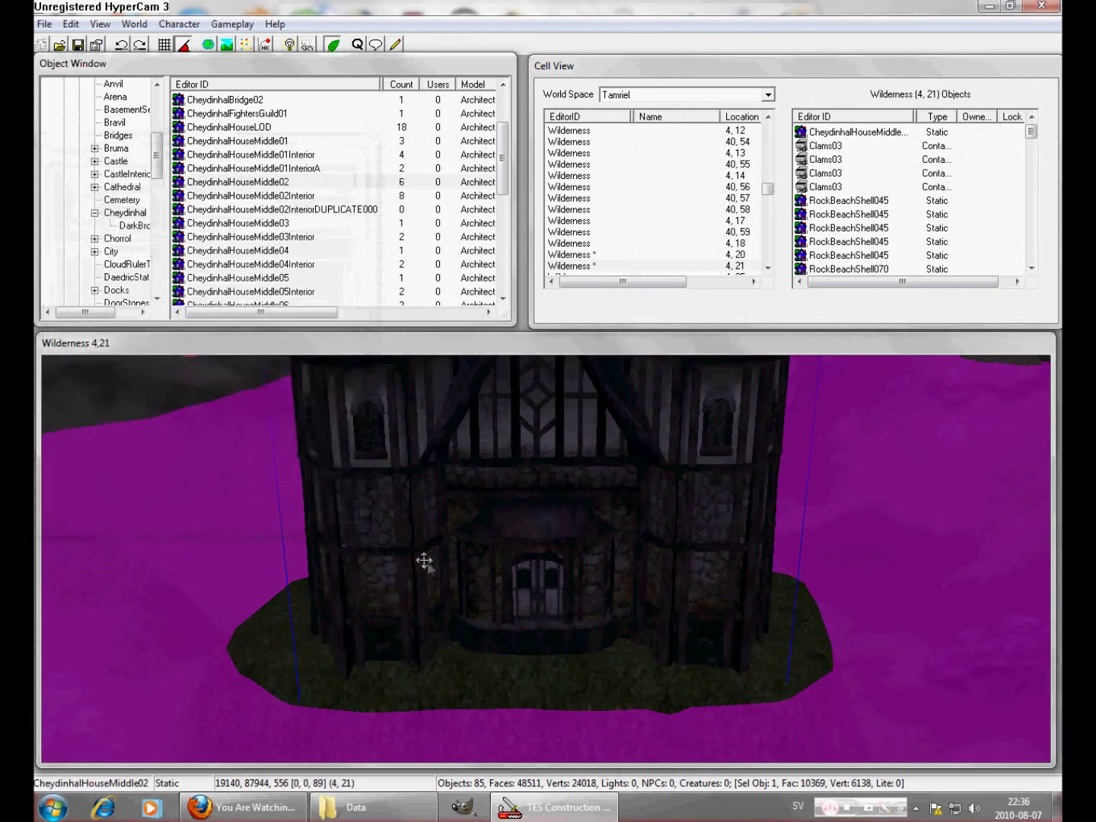
Step: Nudge the house to about X 19177, Y 87953, check its fit with the ground, and deselect it
shift+middle_drag(146, 527, 419, 626)
scroll(594, 605, up, 5)
scroll(571, 604, down, 8)
scroll(562, 607, up, 6)
scroll(558, 606, down, 5)
scroll(501, 605, up, 5)
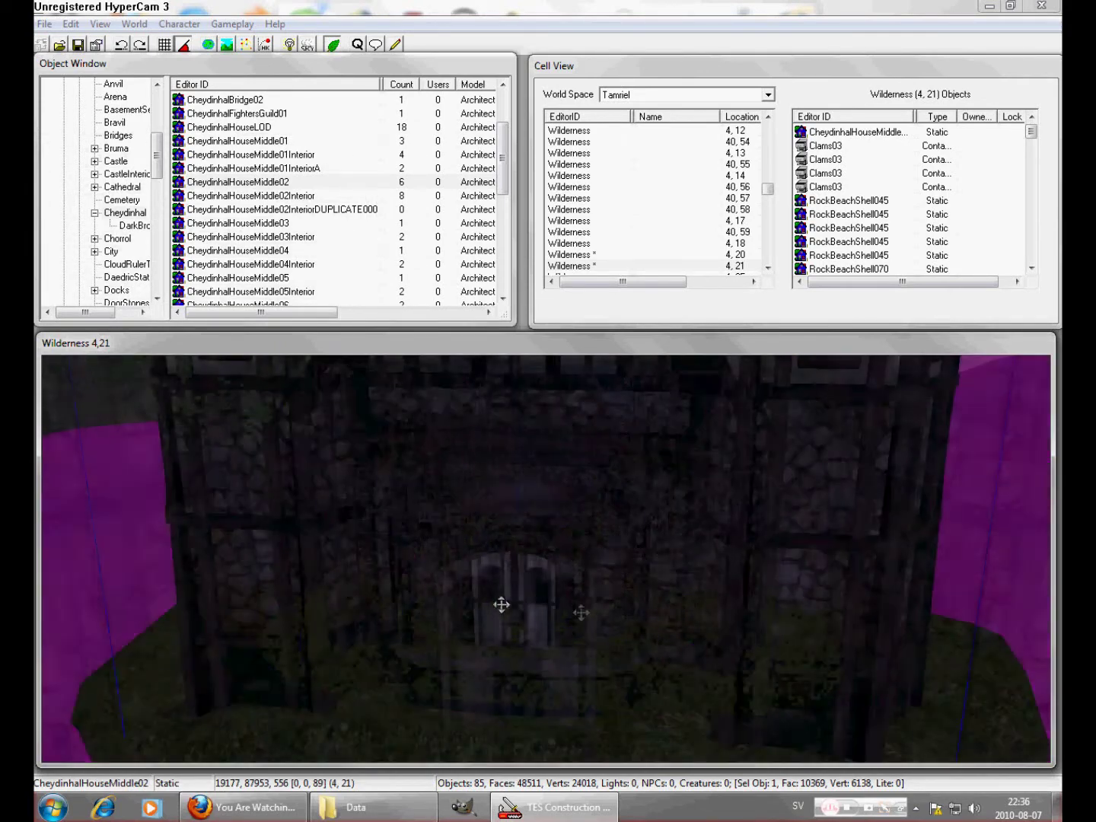
scroll(586, 613, down, 4)
click(502, 686)
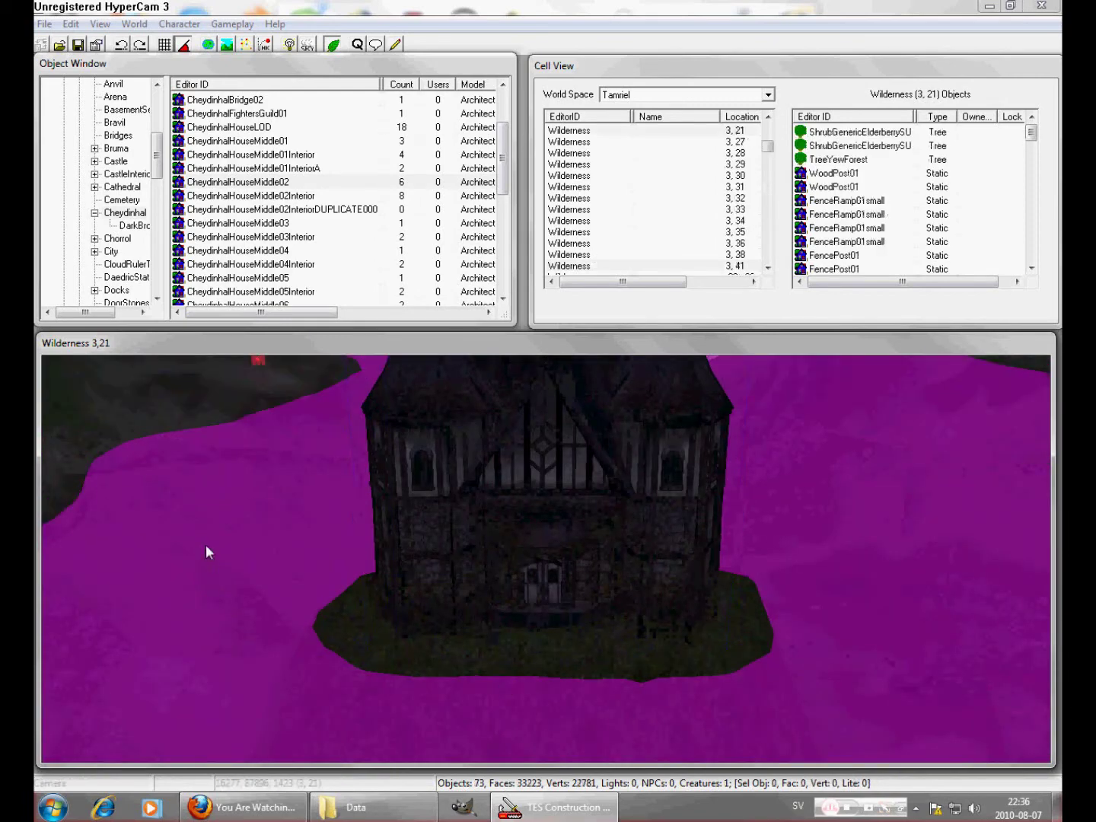
Step: Save the plugin as 1aMyLittleHouseOnAnIsland in Oblivion's Data folder, then select the house and view it from an angle
click(45, 25)
click(69, 65)
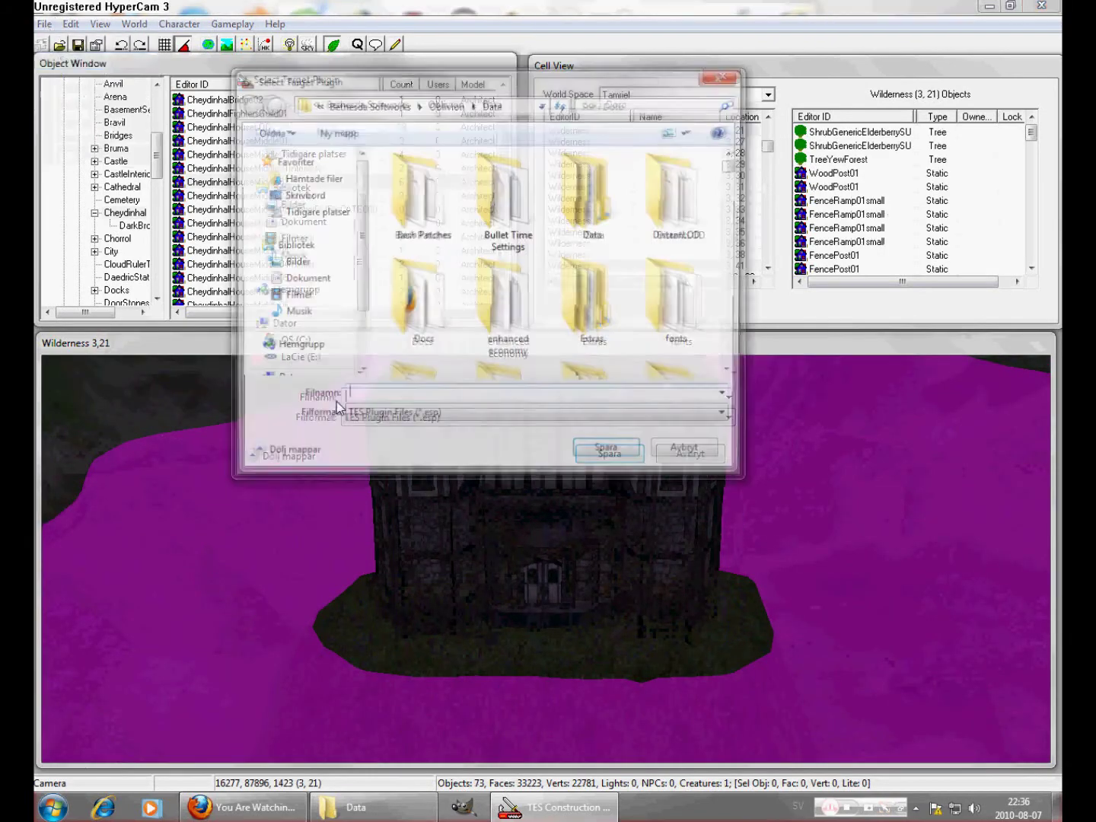
text(1a)
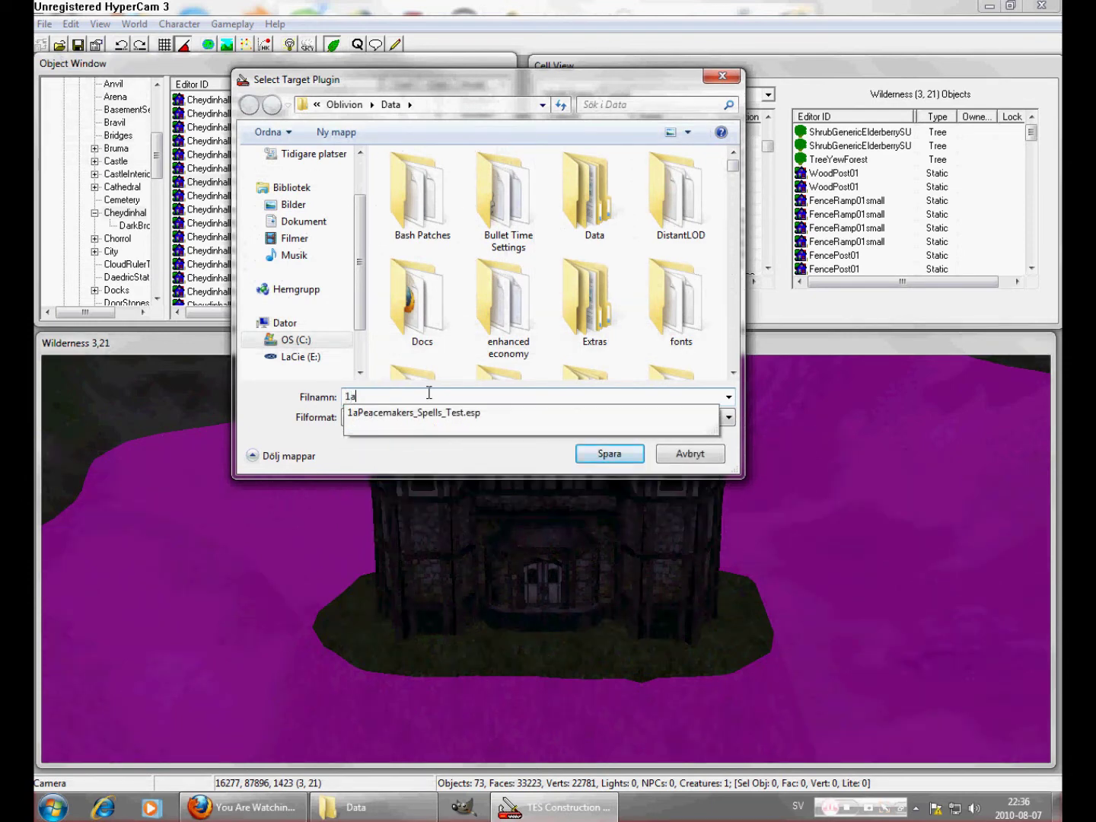
text(MyLittleHouseOnAnIsland)
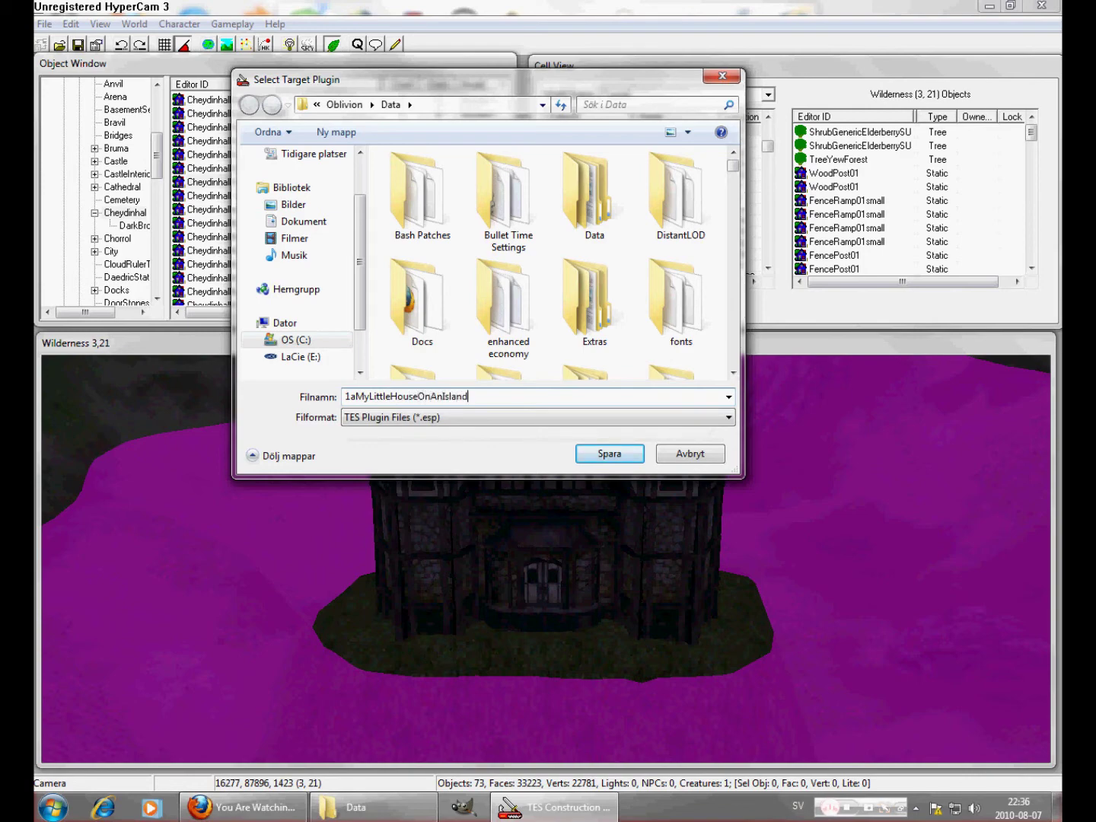
drag(514, 85, 460, 139)
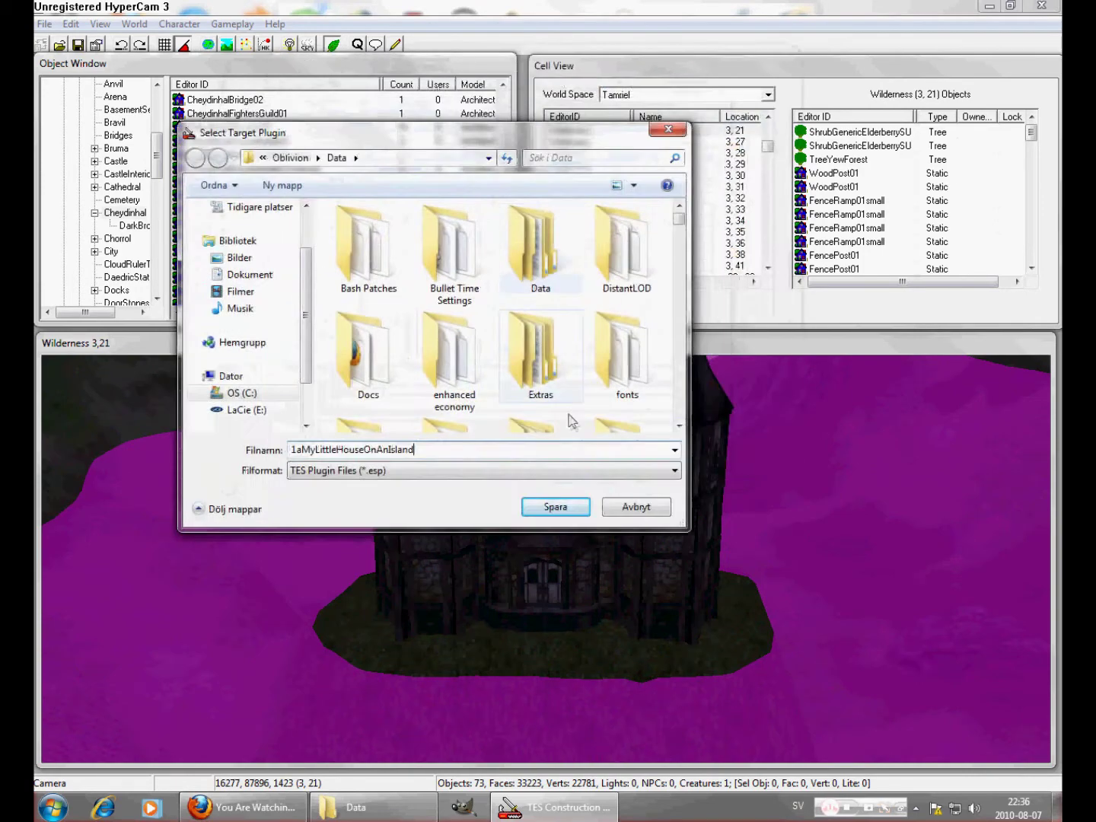
click(561, 508)
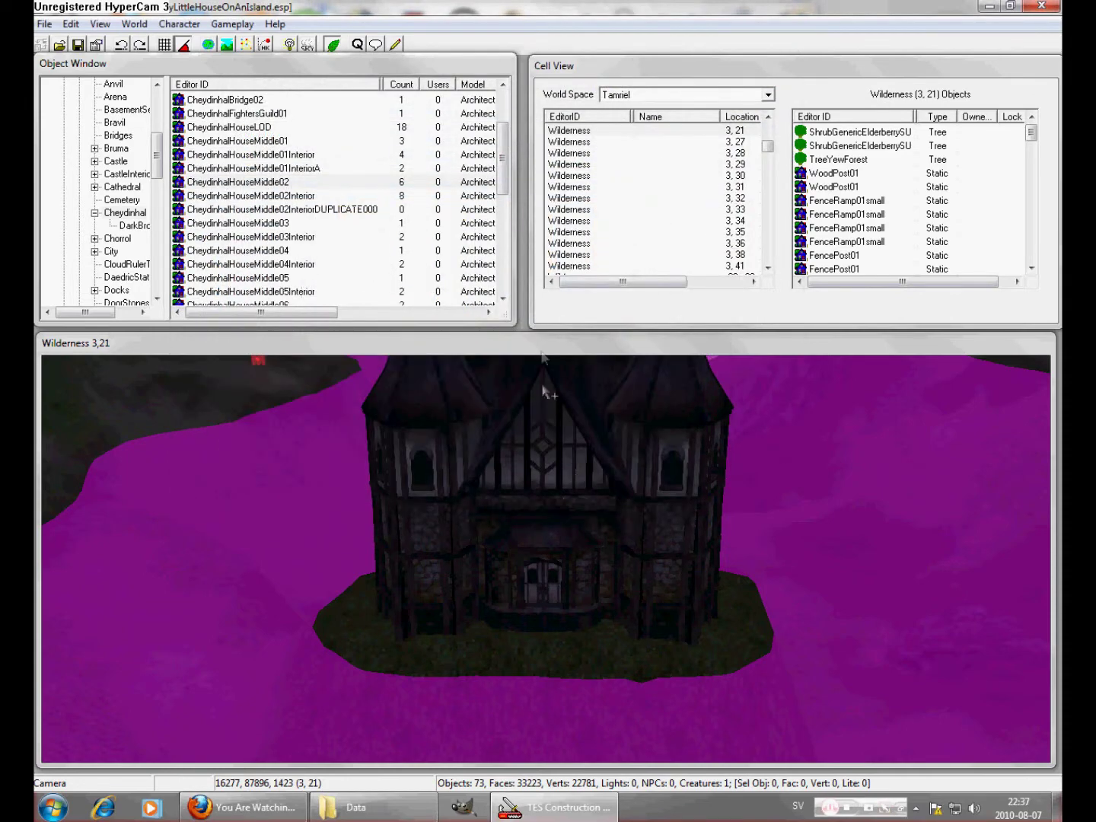
click(542, 497)
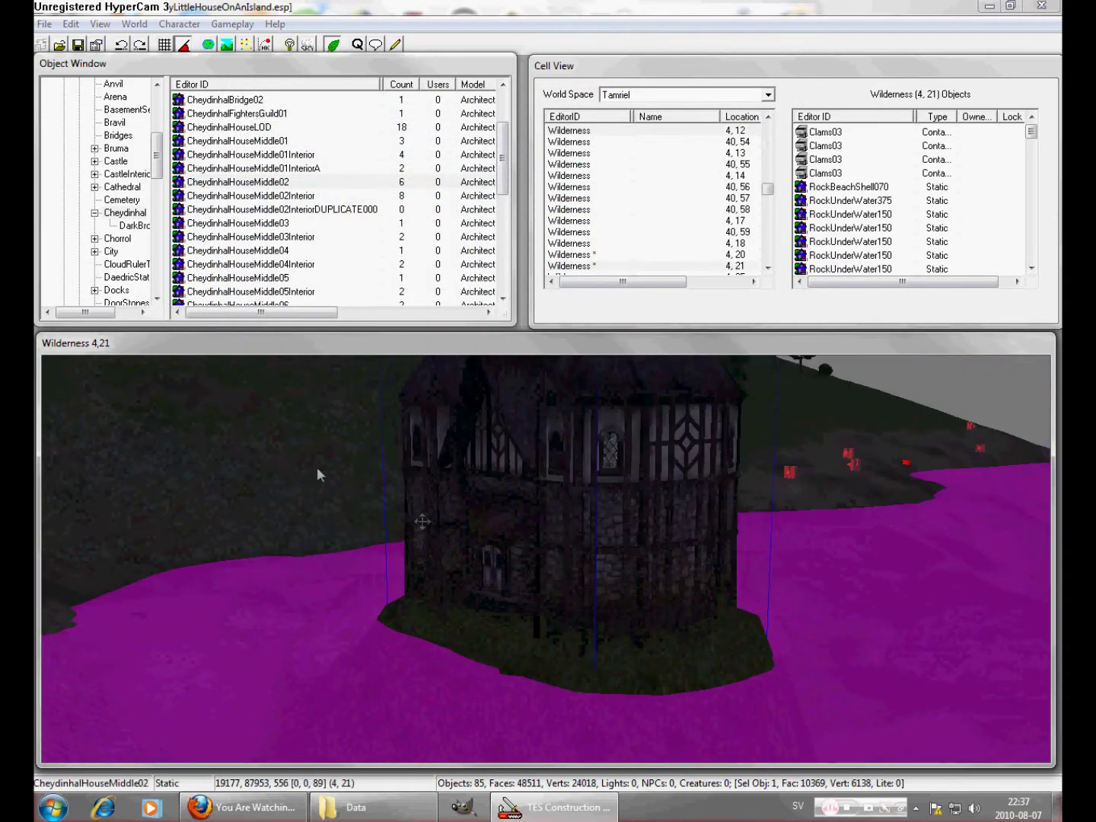
middle_drag(317, 472, 367, 538)
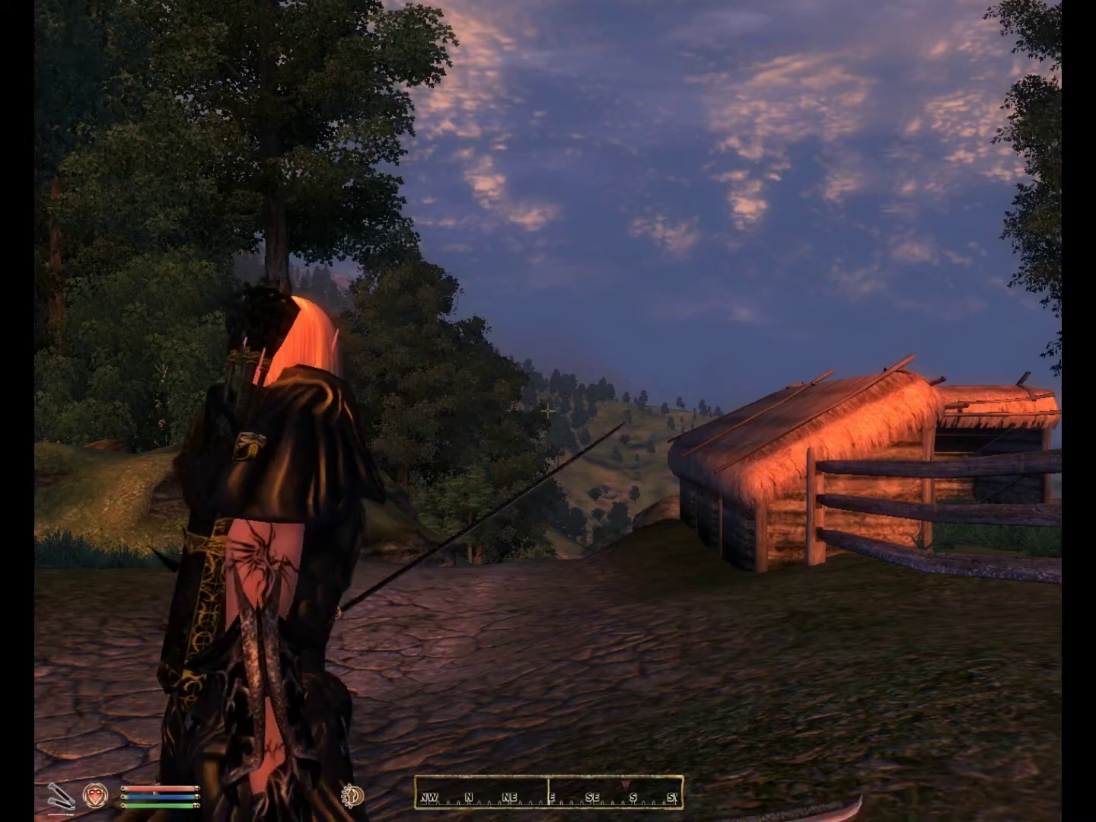
key(w)
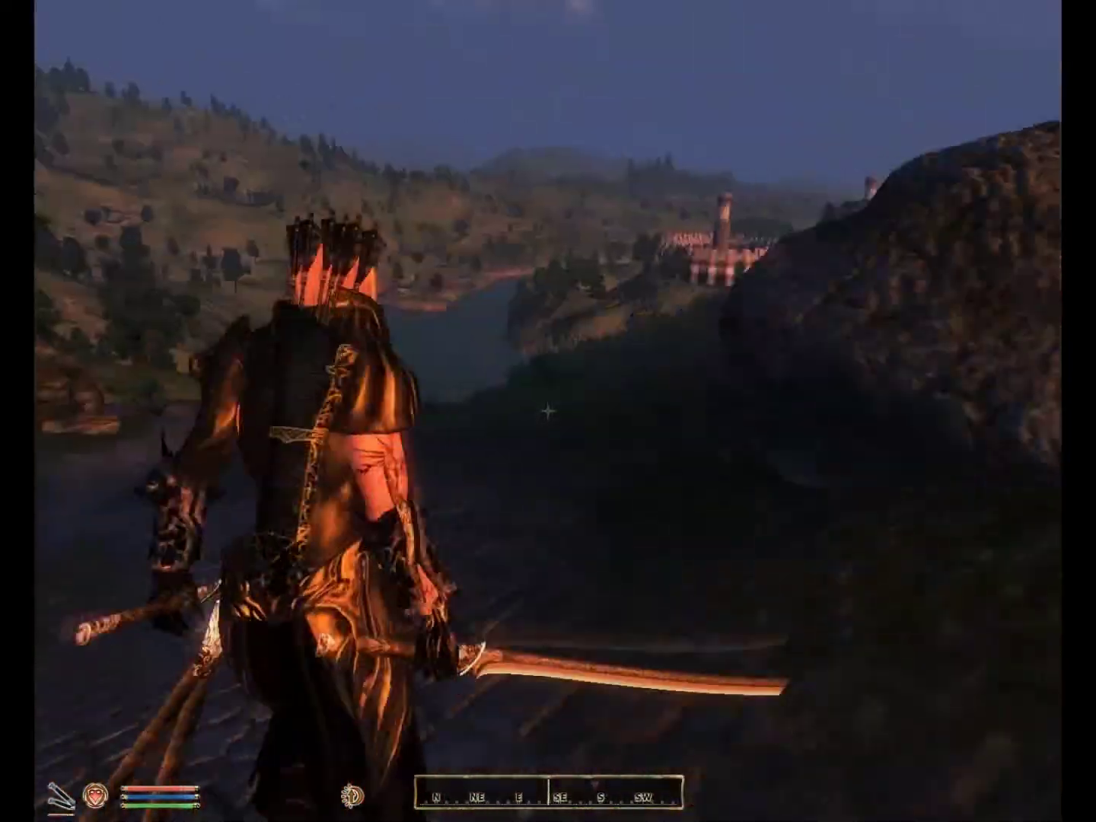
key(w)
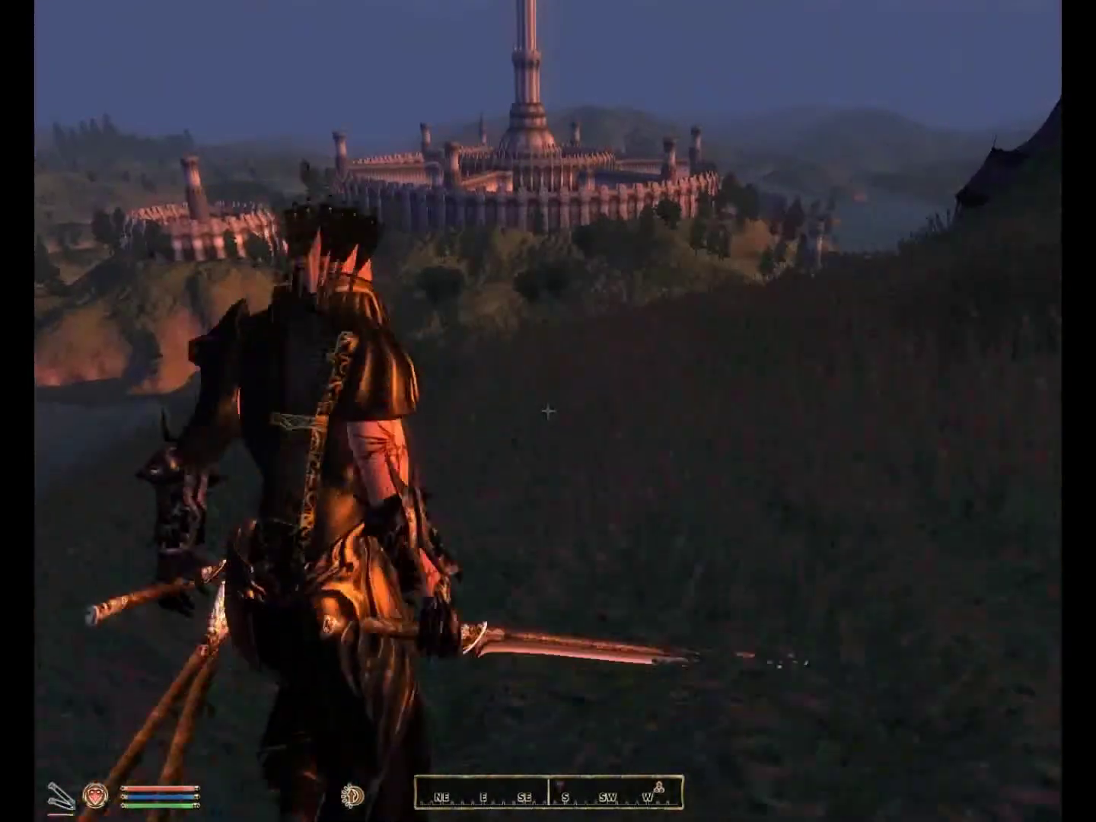
key(w)
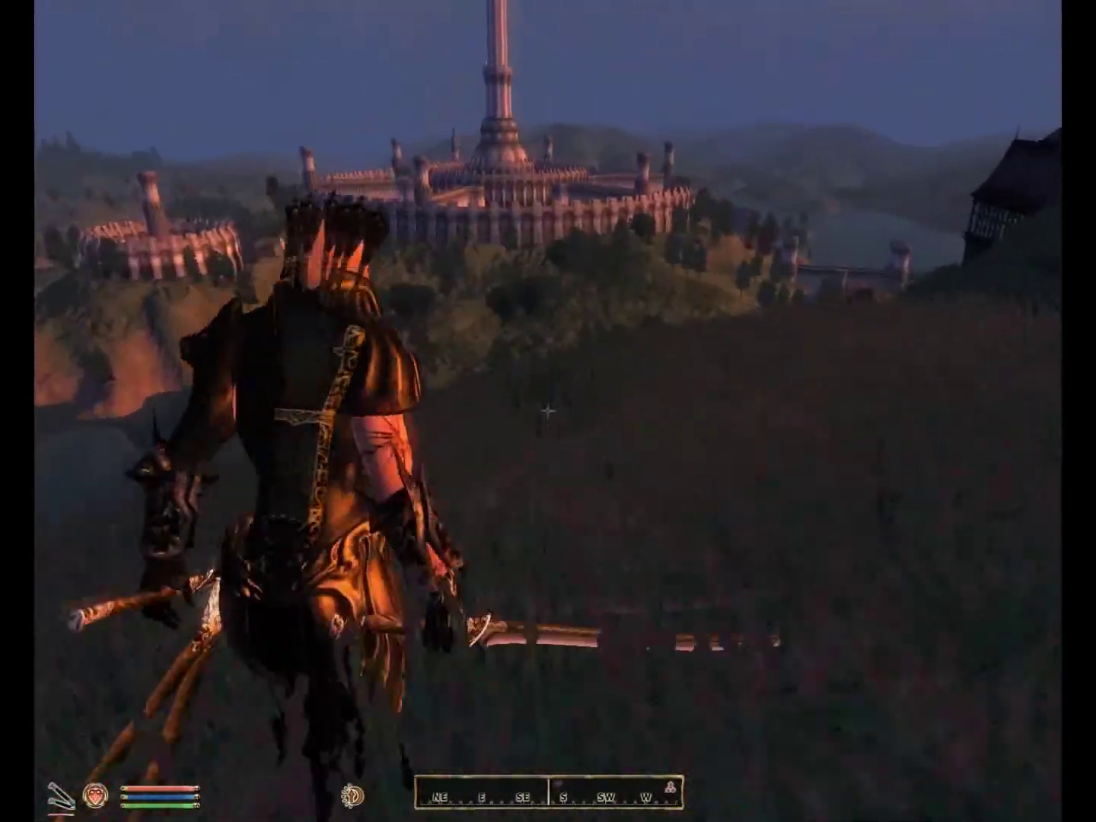
key(w)
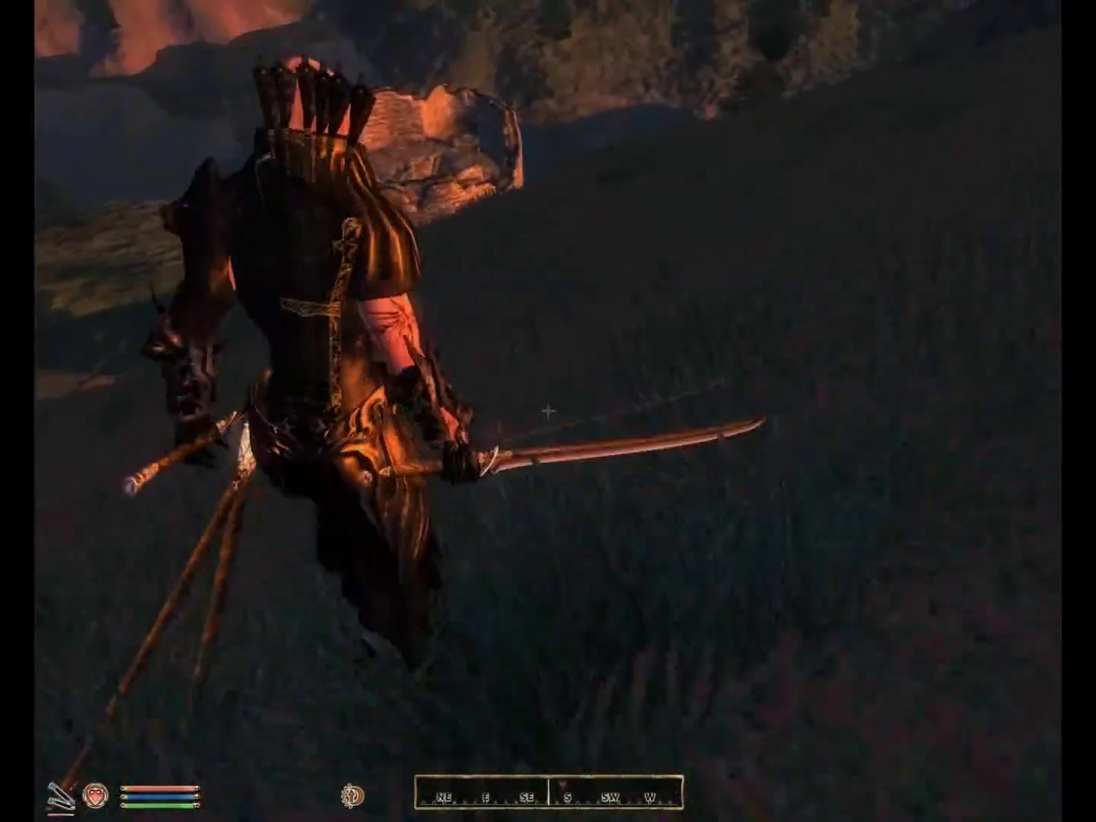
key(w)
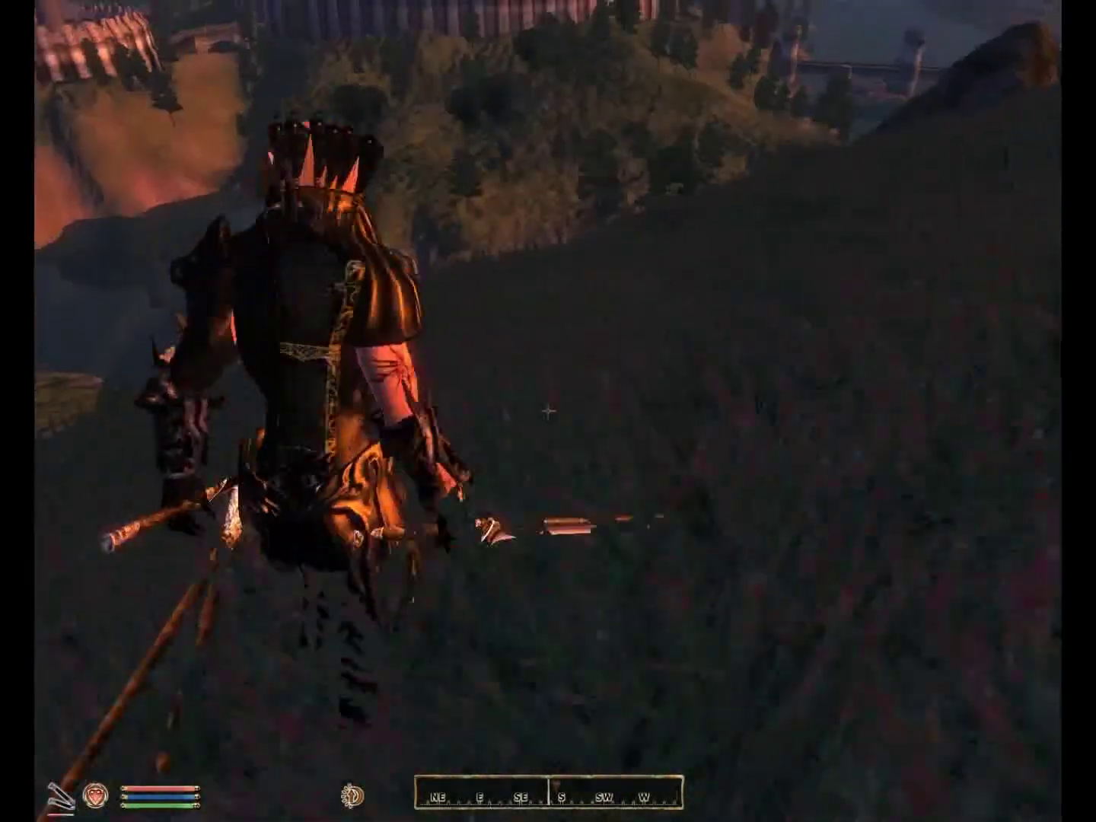
key(w)
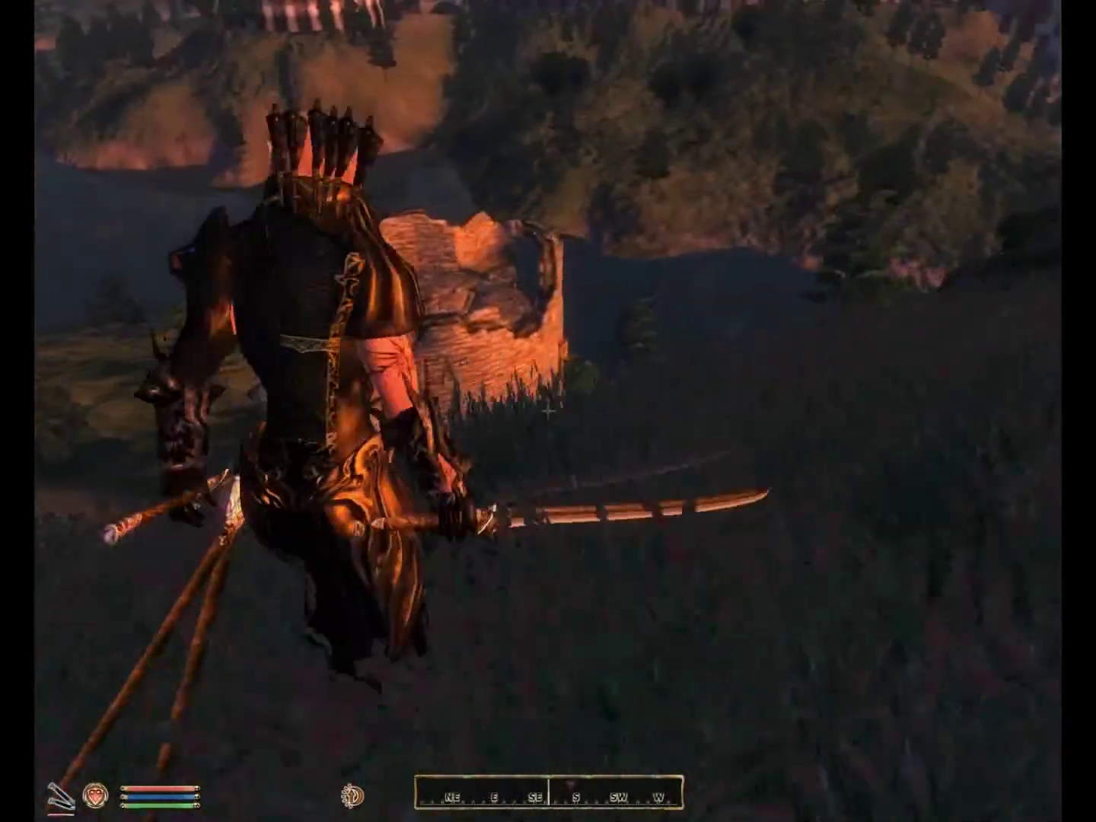
key(w)
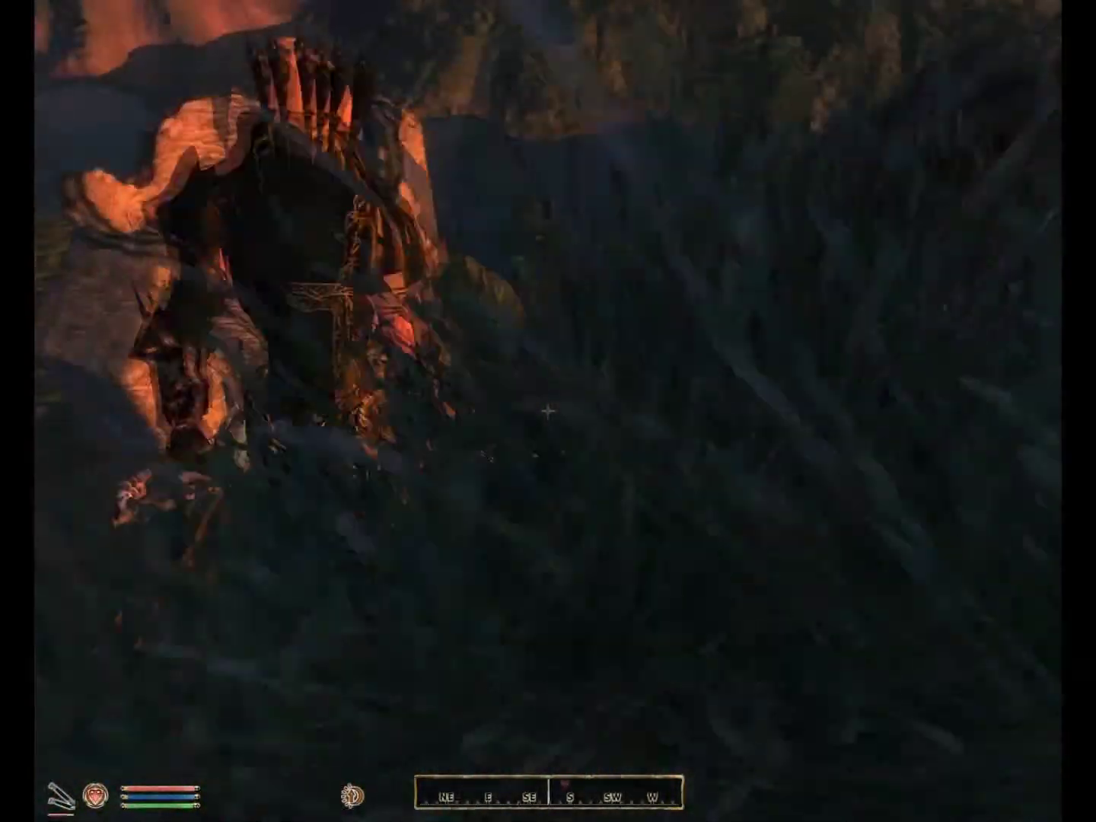
key(w)
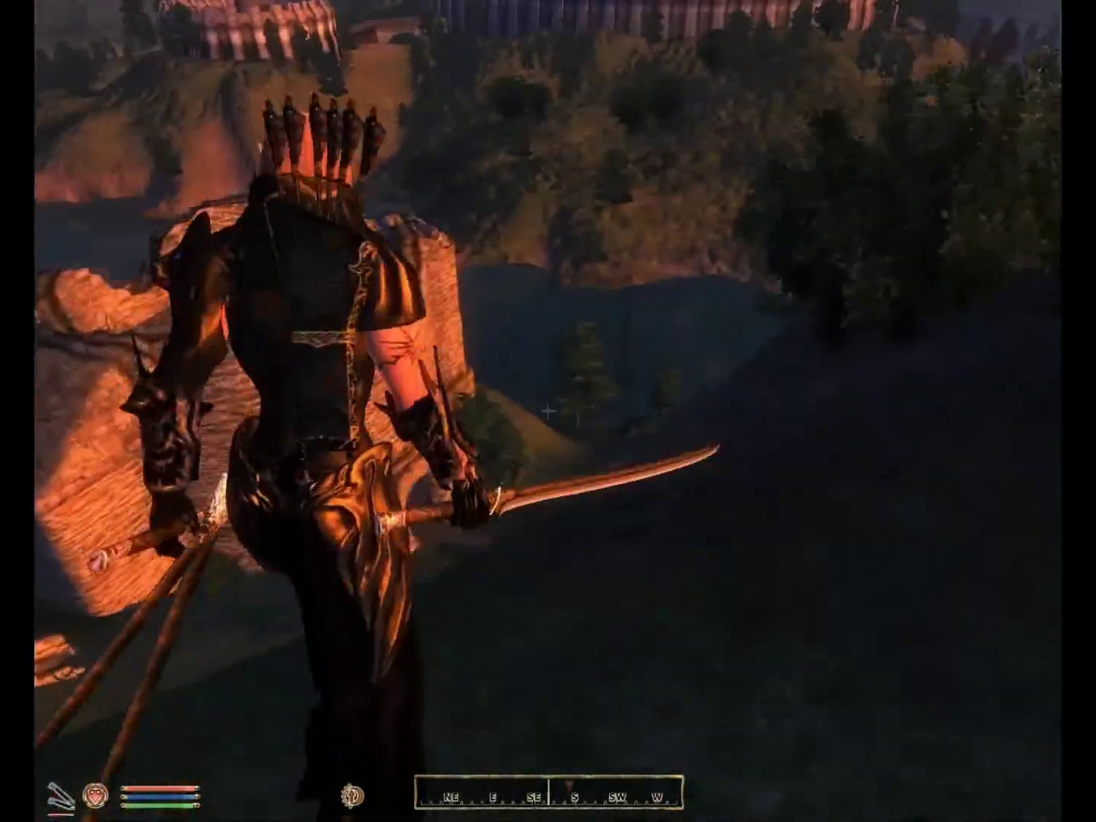
key(w)
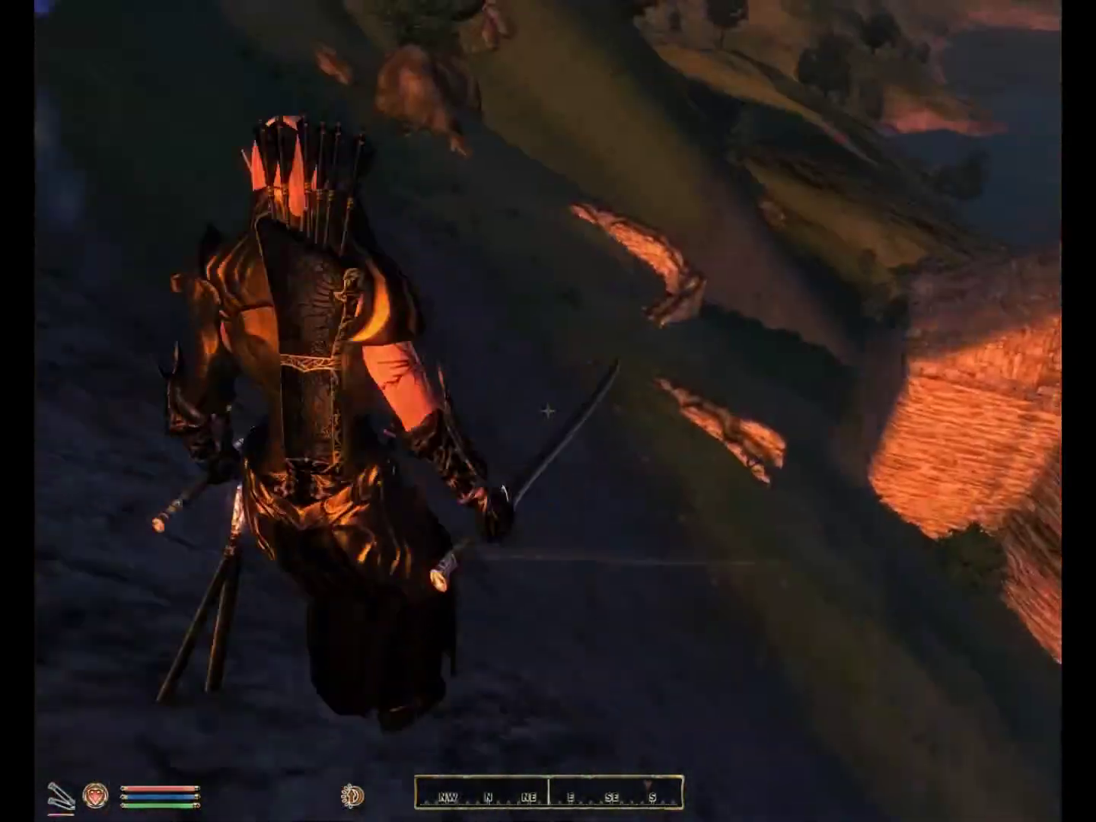
key(w)
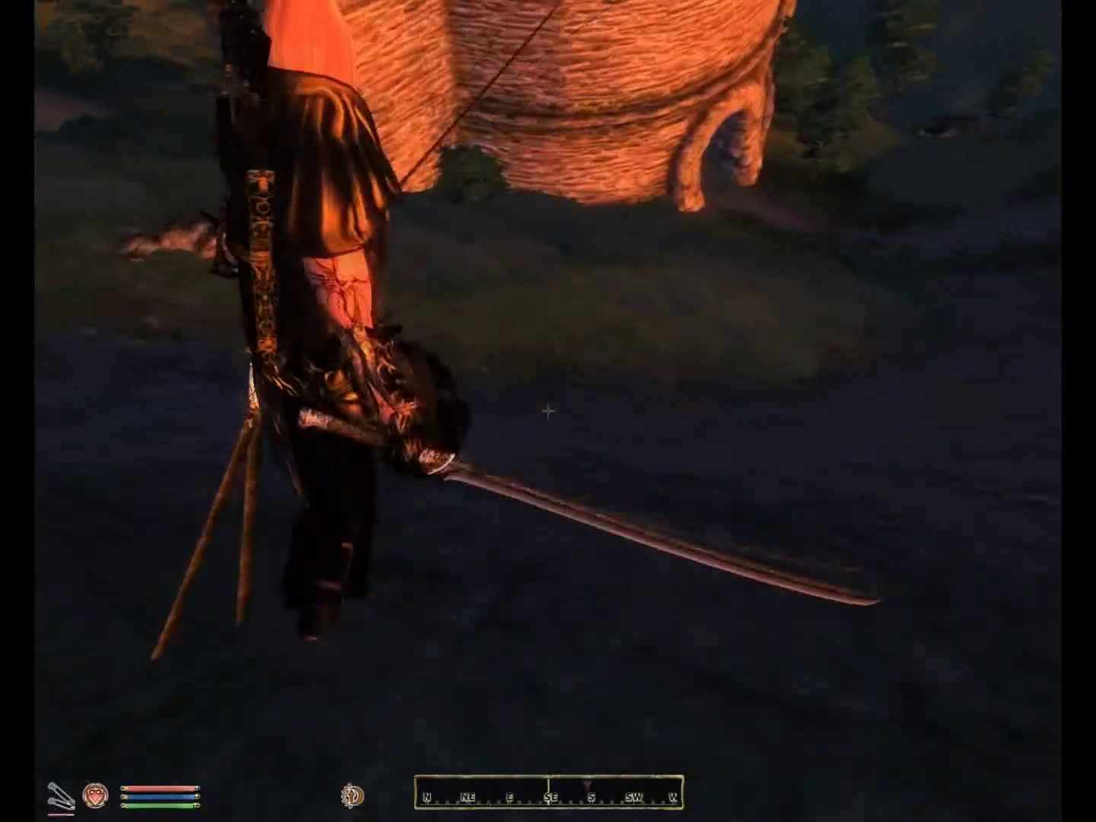
key(w)
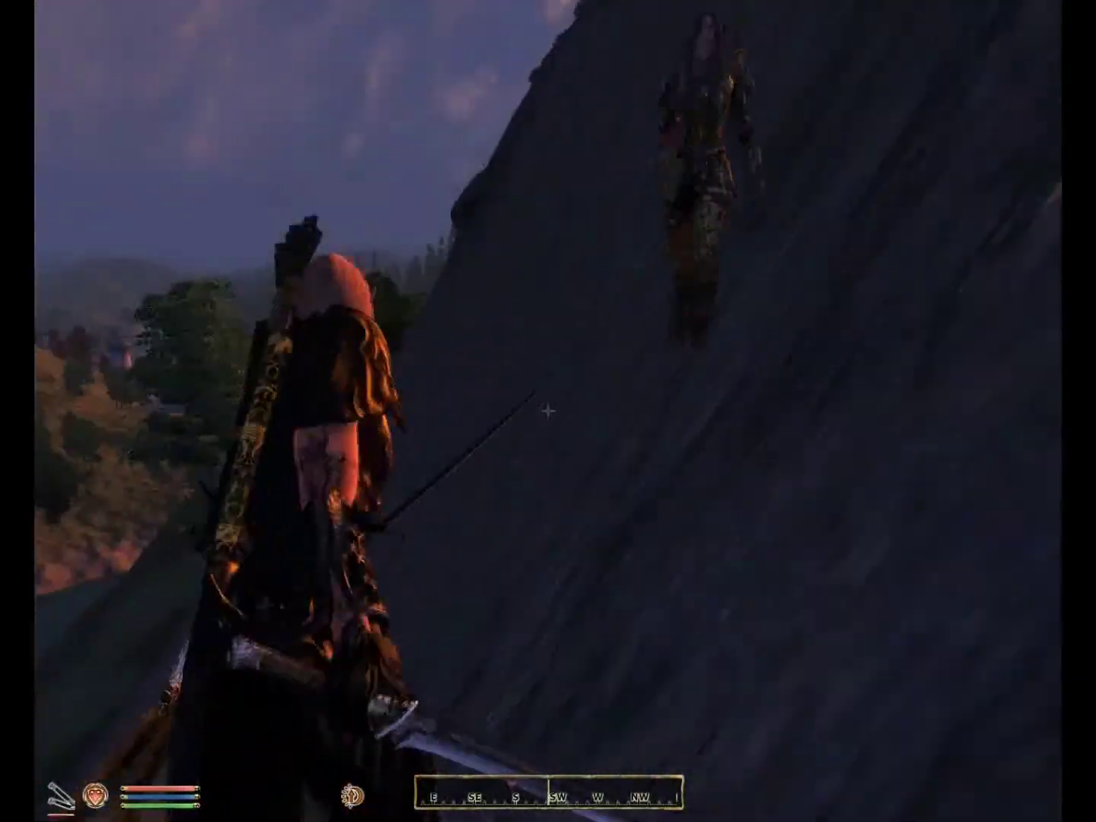
key(w)
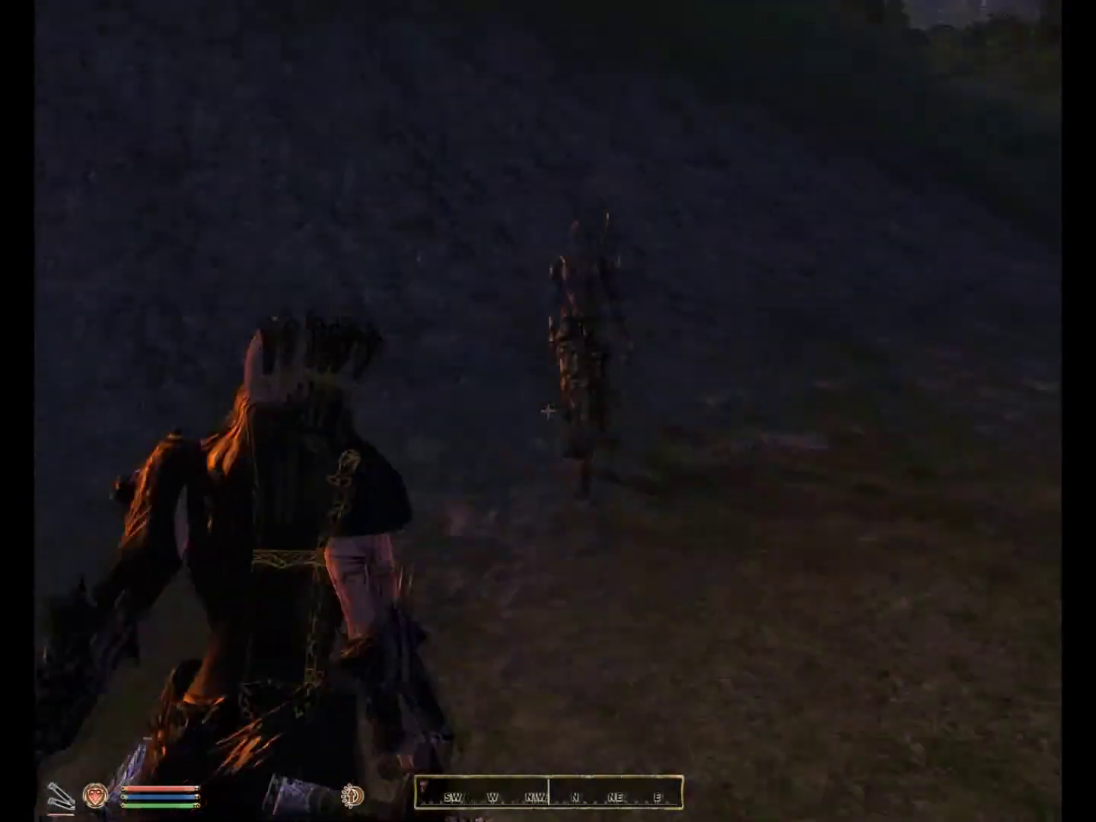
key(w)
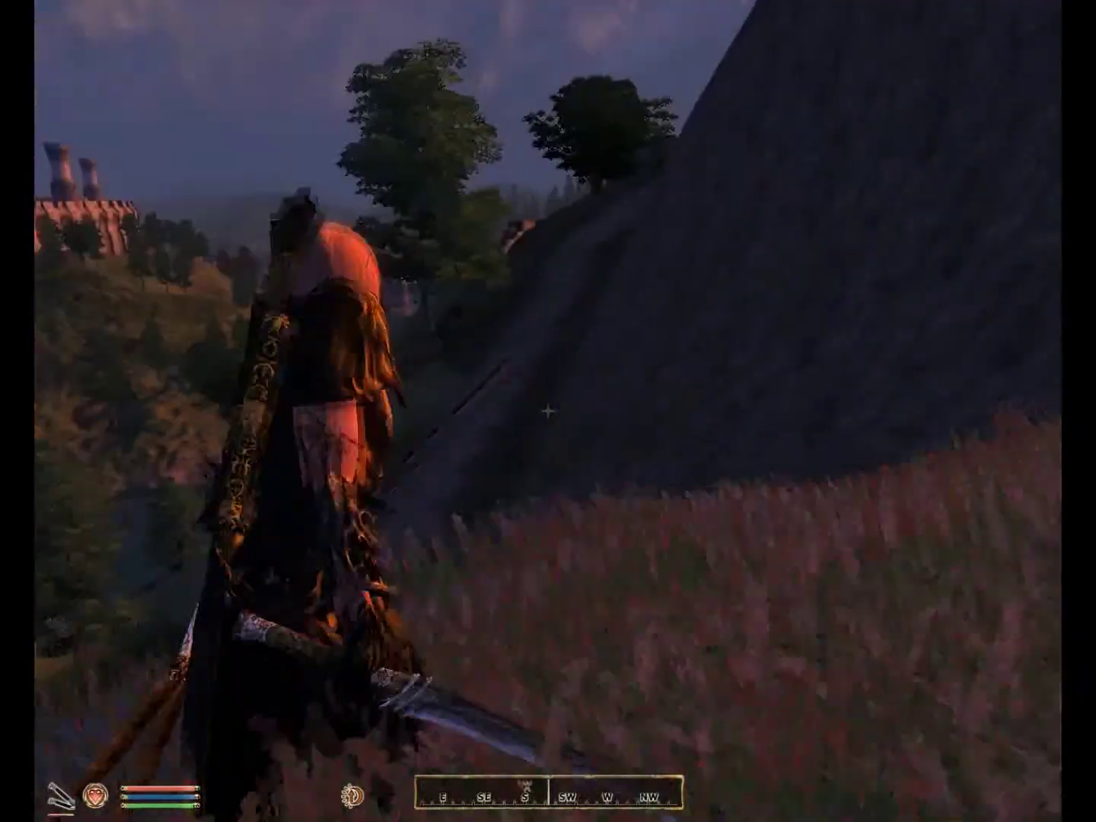
key(w)
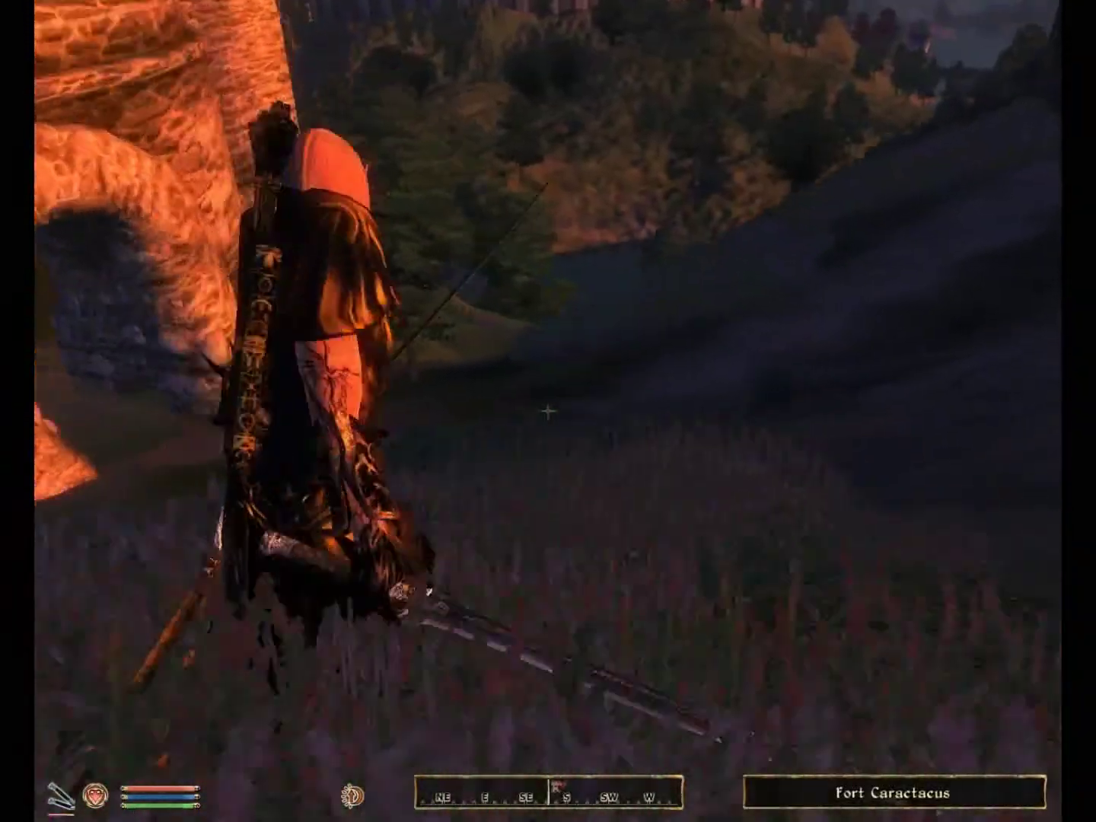
key(w)
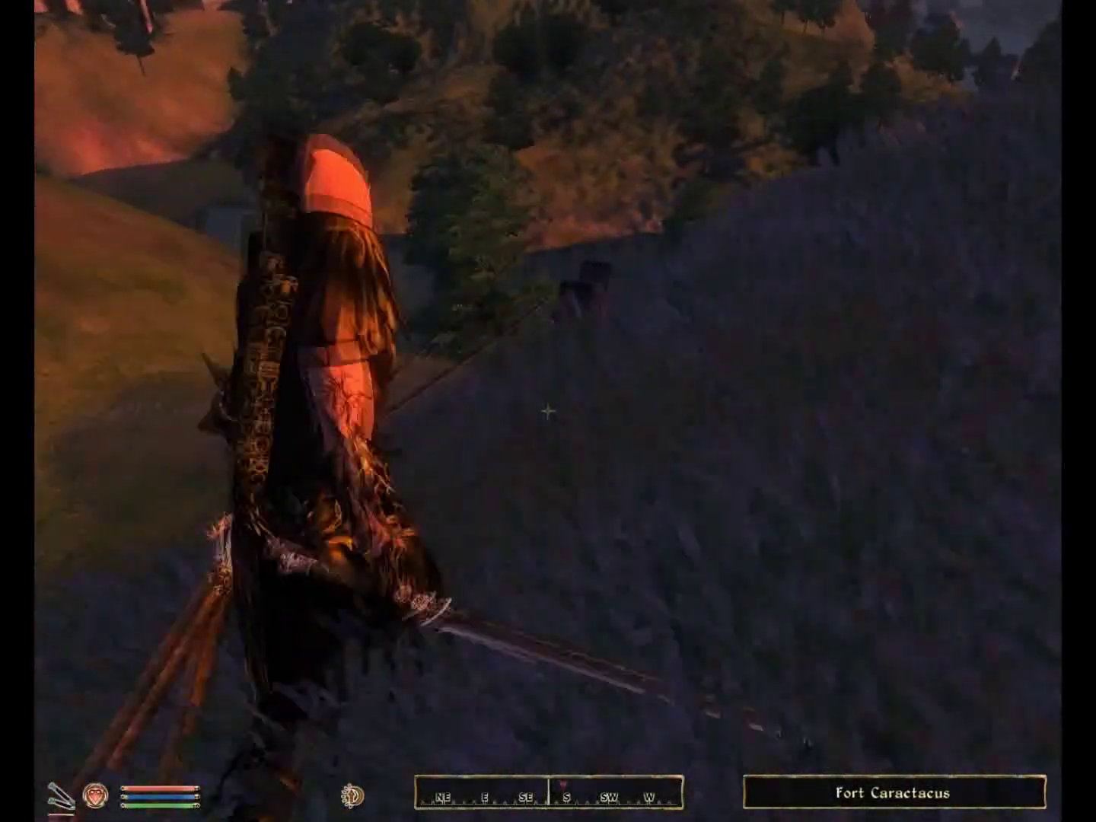
key(w)
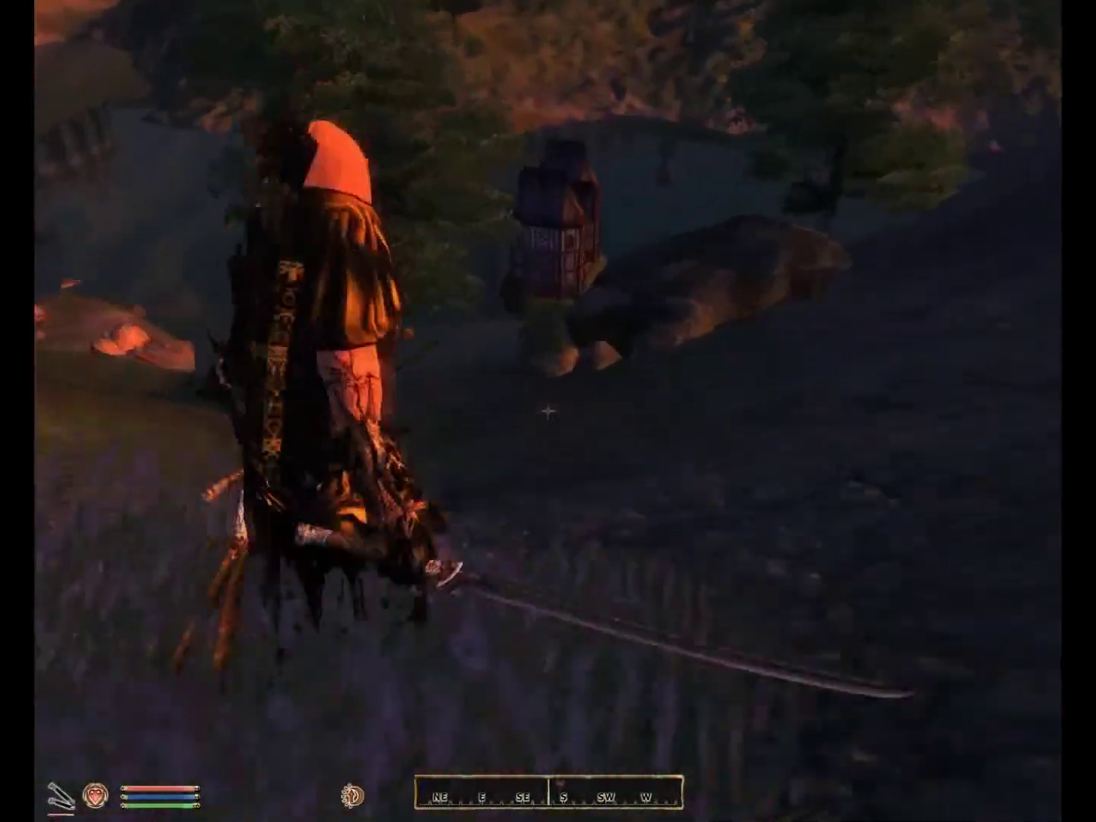
key(w)
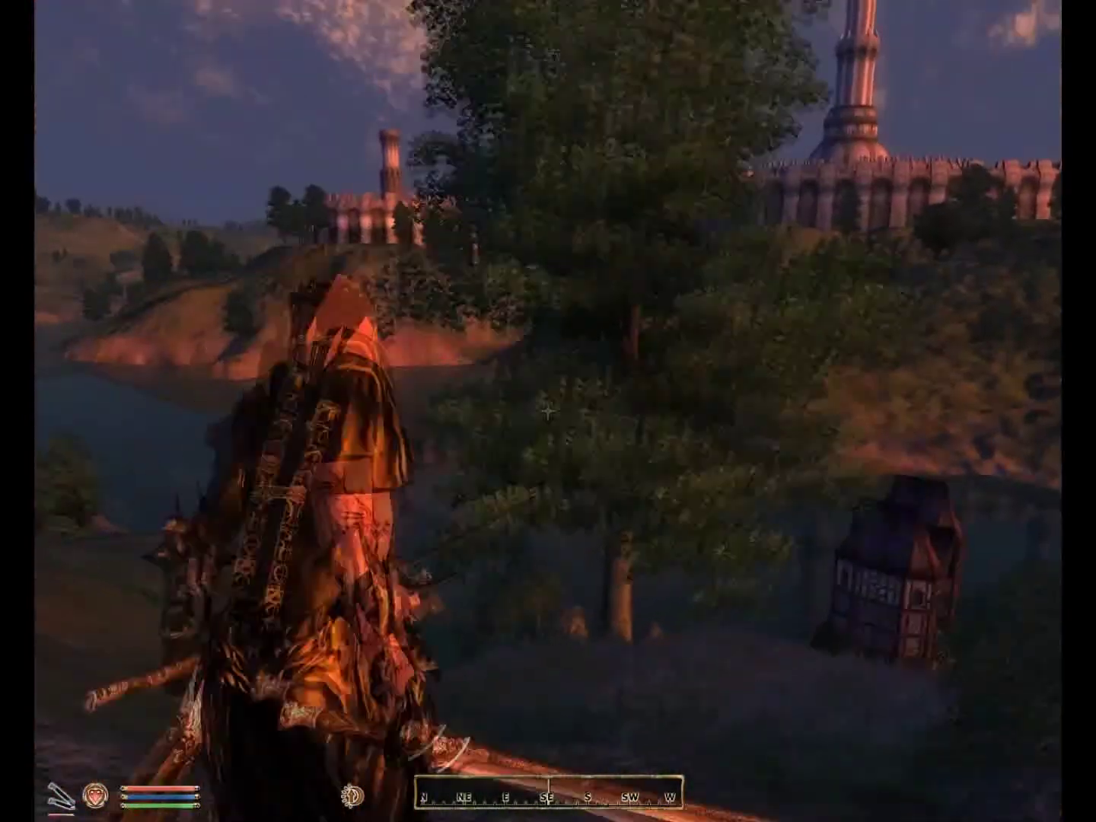
key(w)
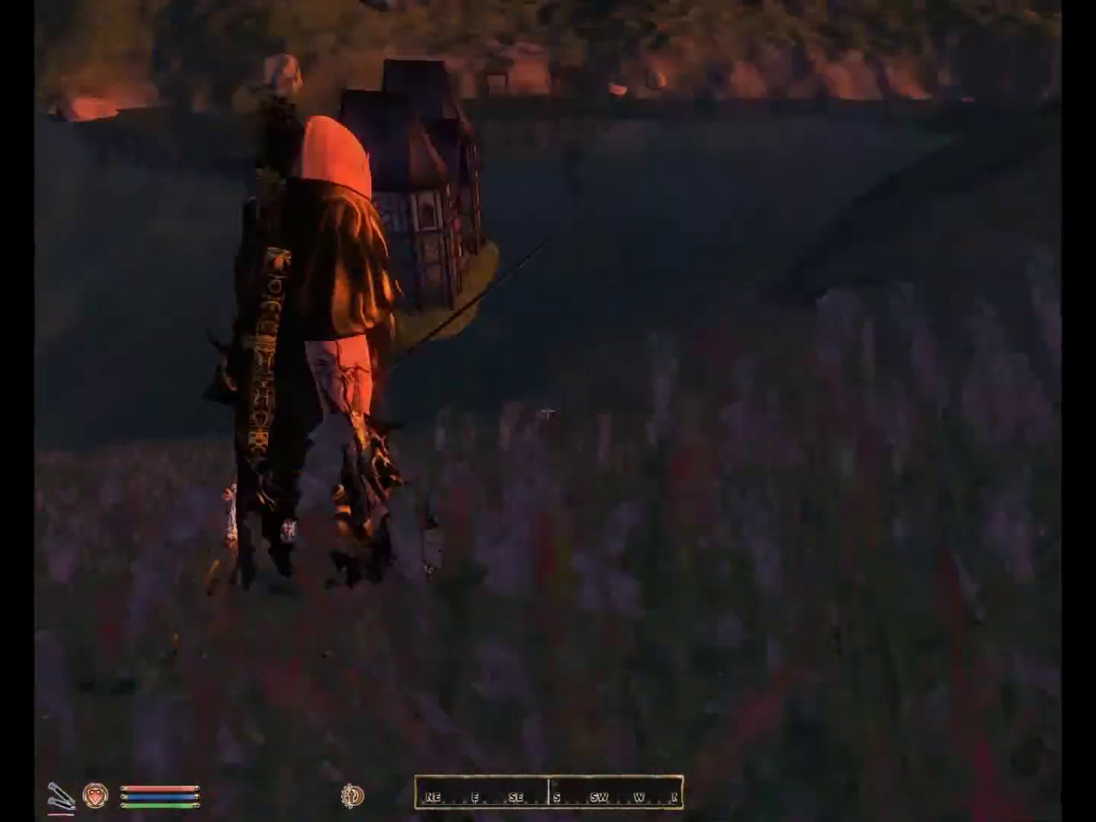
key(w)
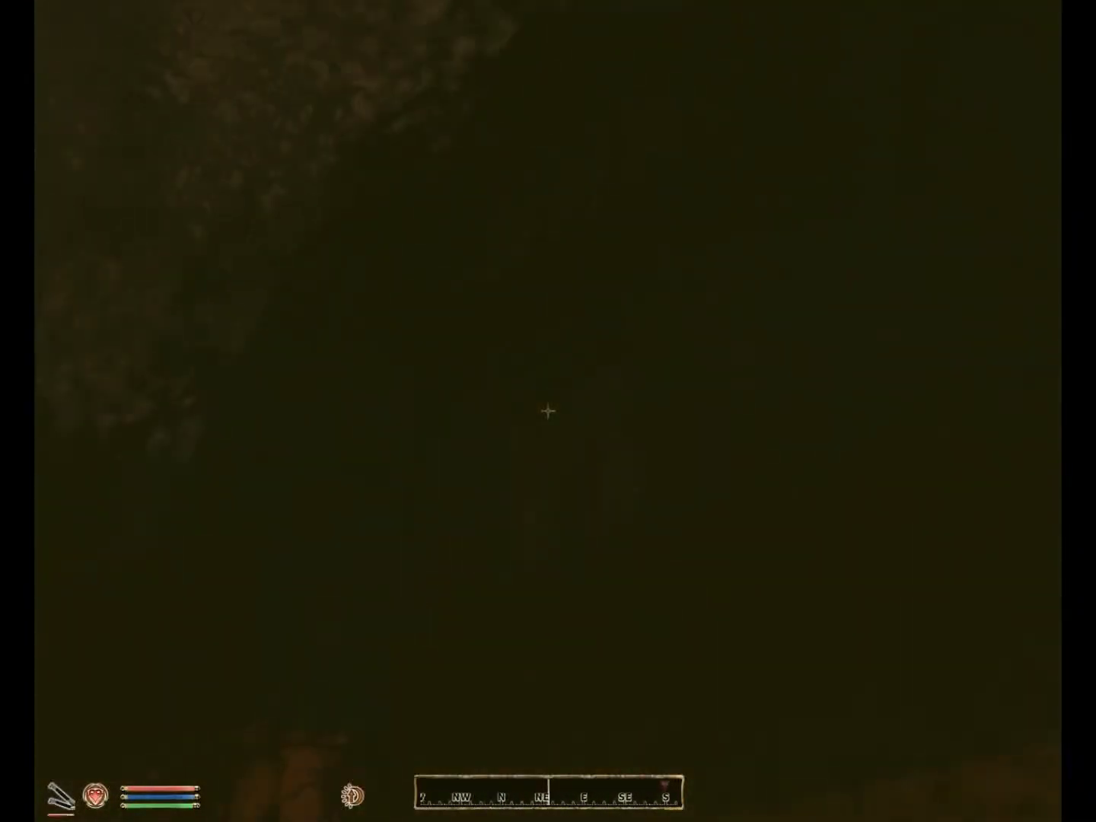
key(w)
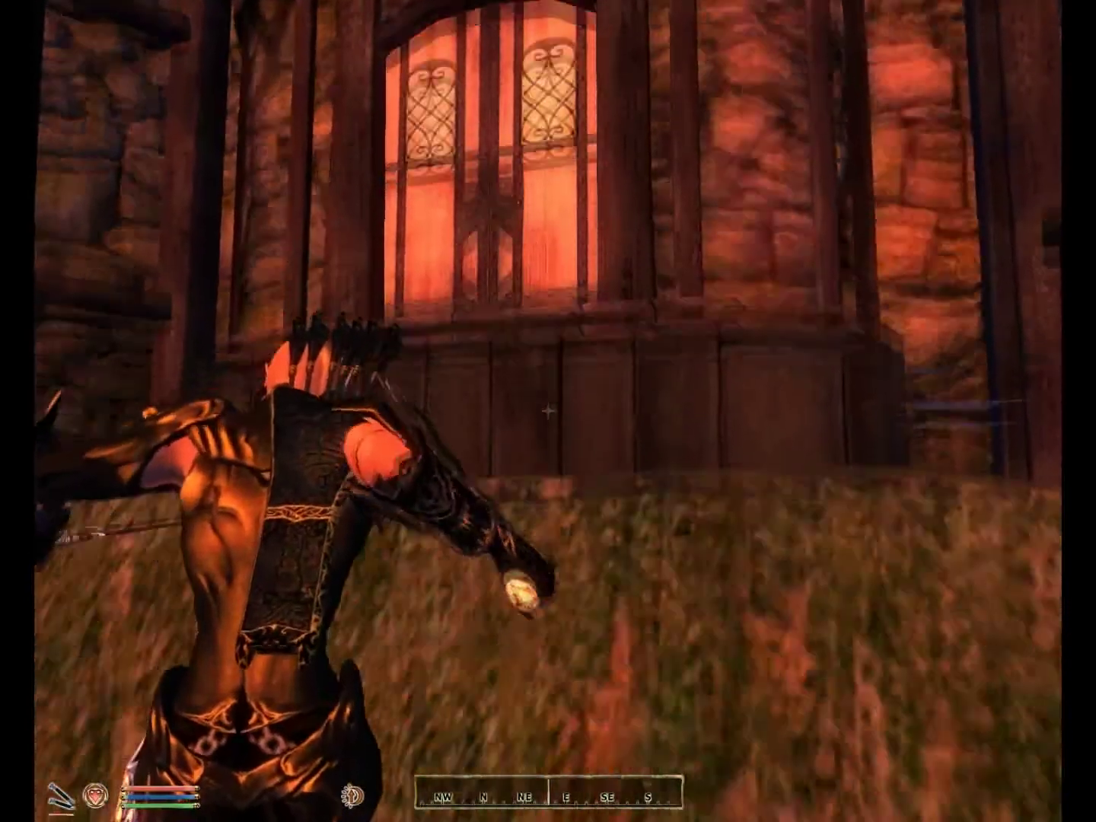
key(w)
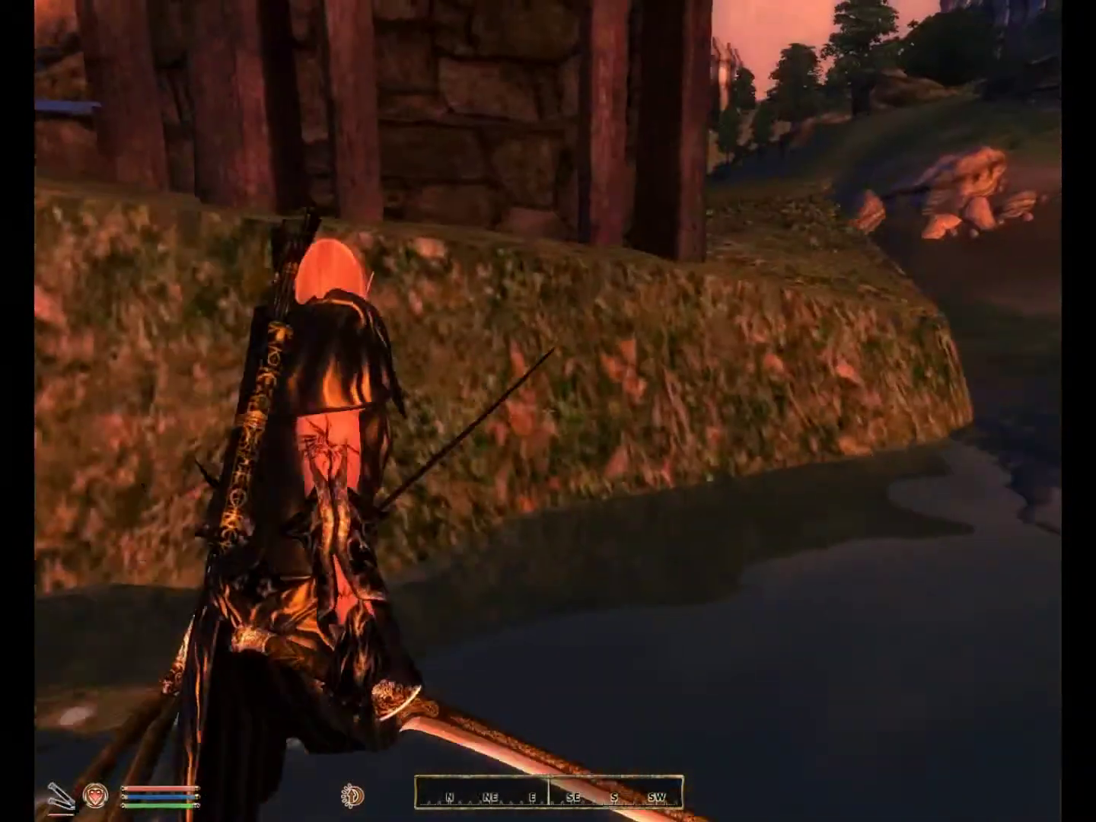
key(w)
key(w)
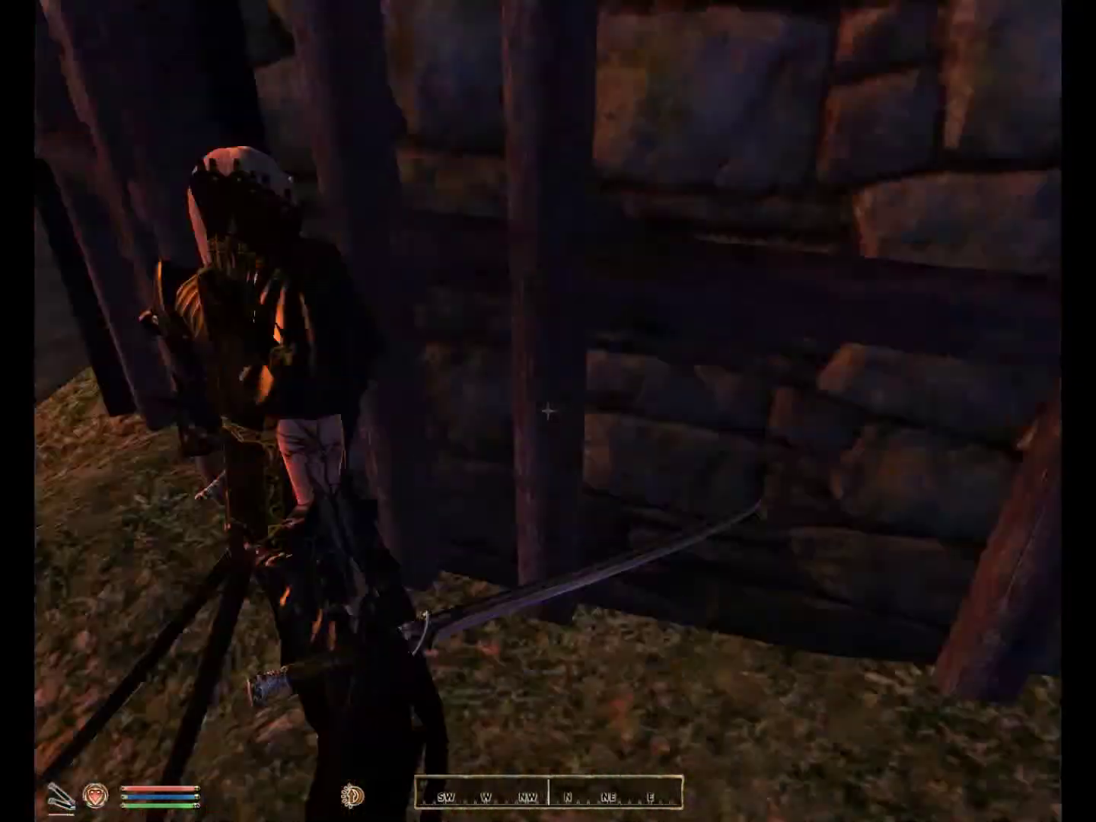
key(w)
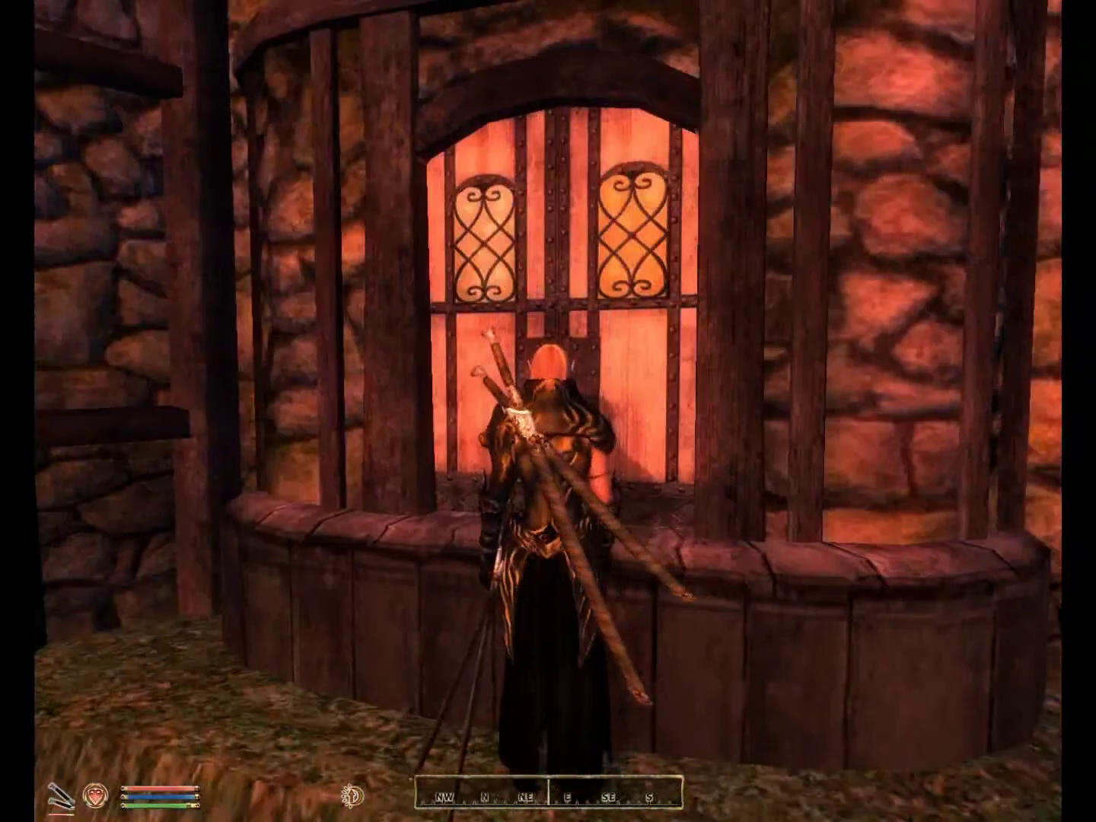
scroll(549, 411, up, 3)
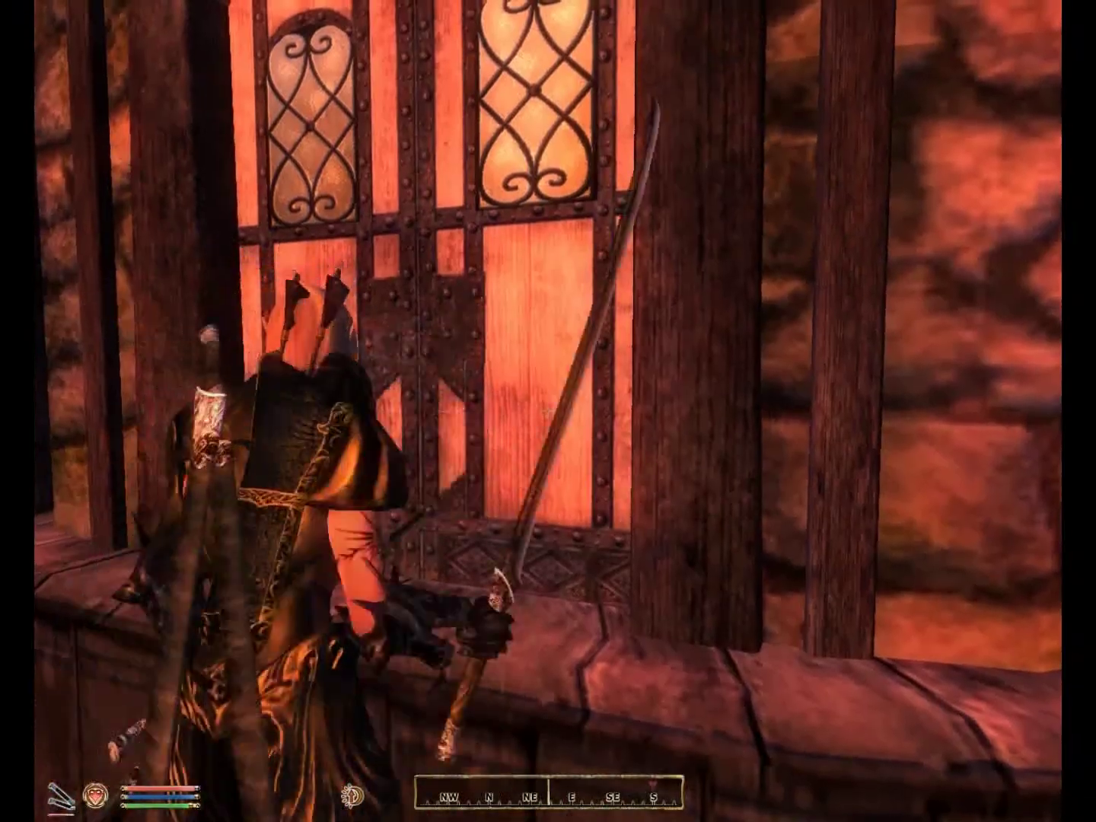